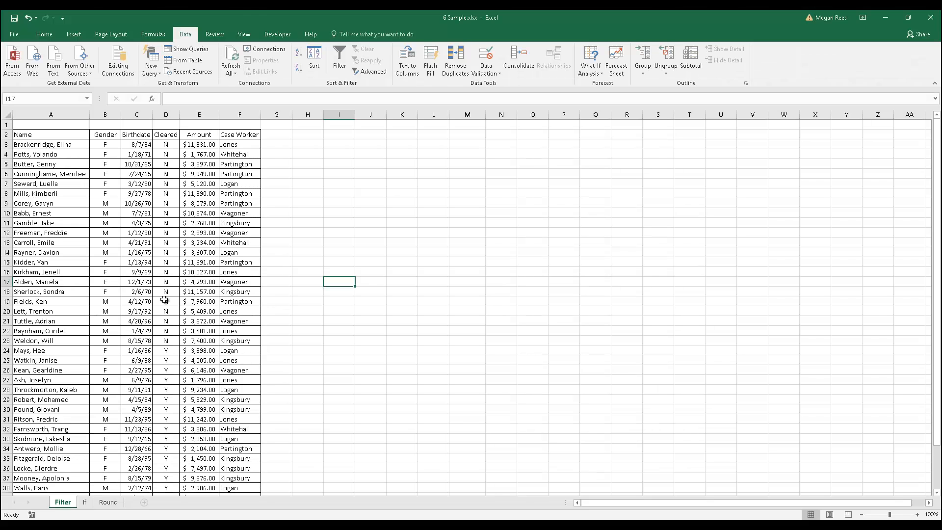
left_click(182, 275)
left_click(206, 216)
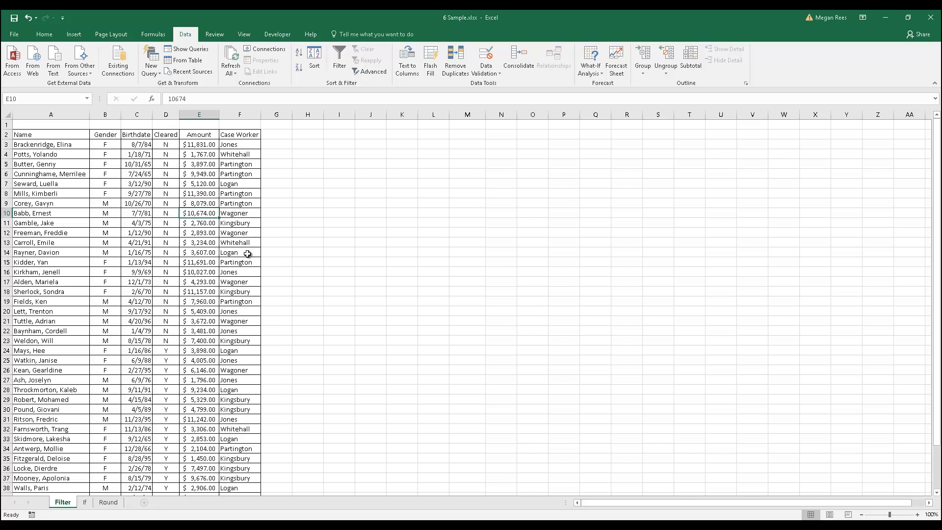
left_click(101, 284)
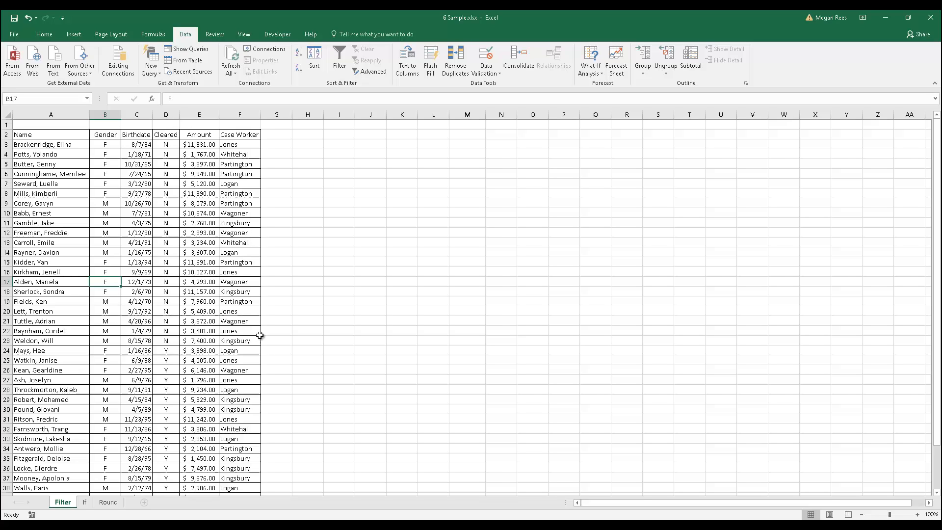
left_click(236, 254)
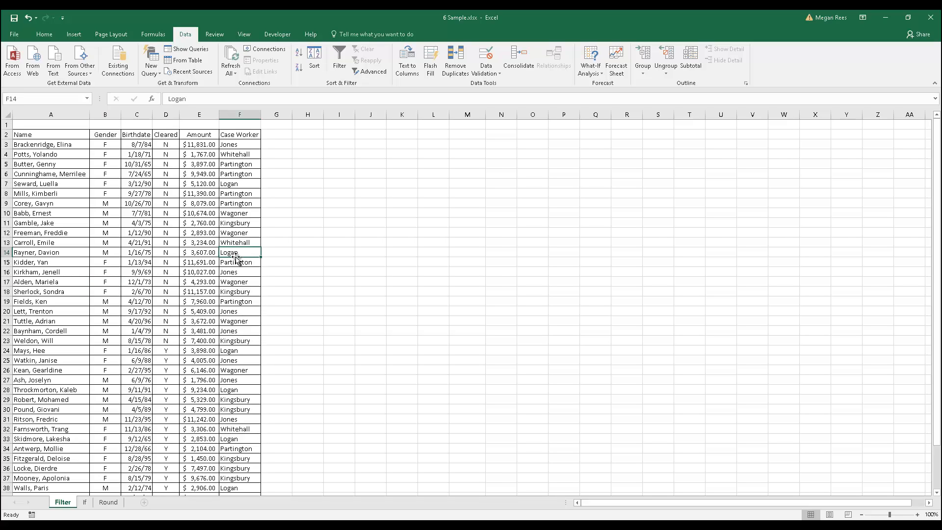
Select the header row from Name to Case Worker and turn on the Filter for the table.
left_click_drag(39, 135, 234, 134)
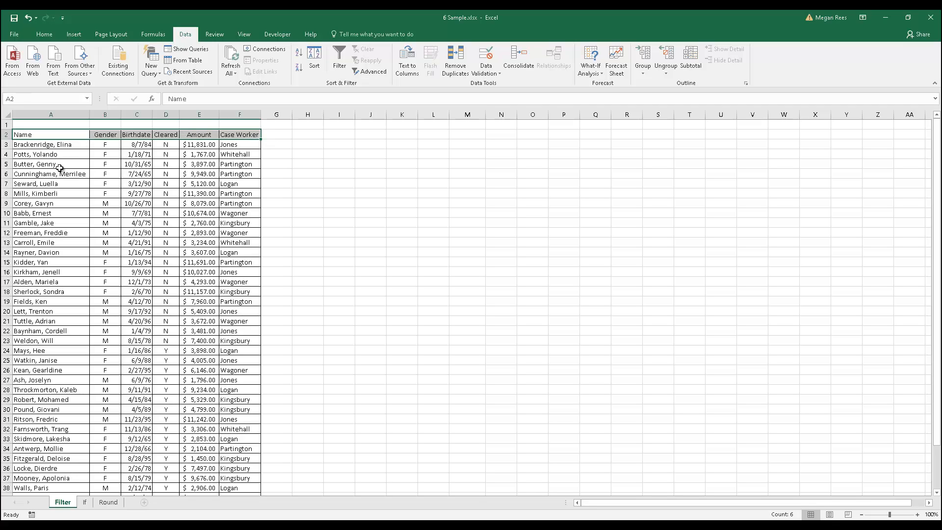
left_click(68, 134)
left_click(109, 134)
left_click(139, 136)
left_click(169, 136)
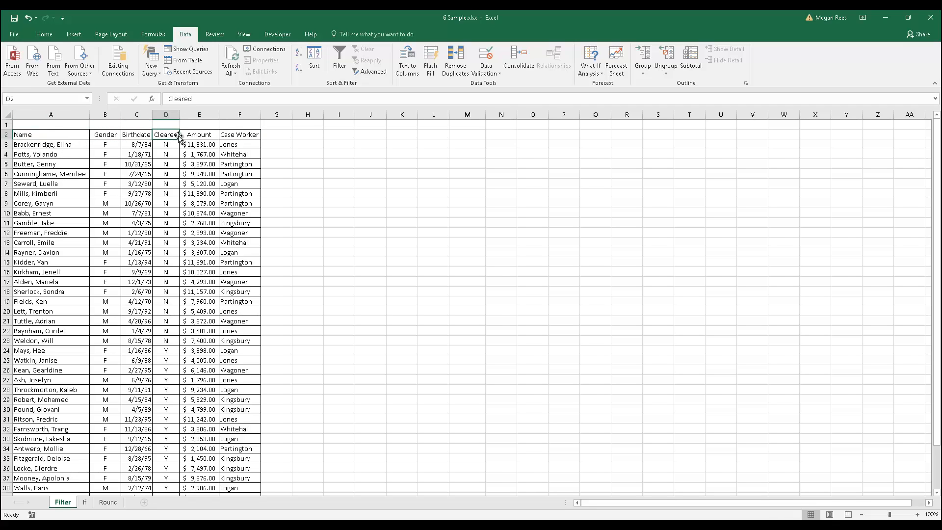
left_click(189, 135)
left_click(223, 134)
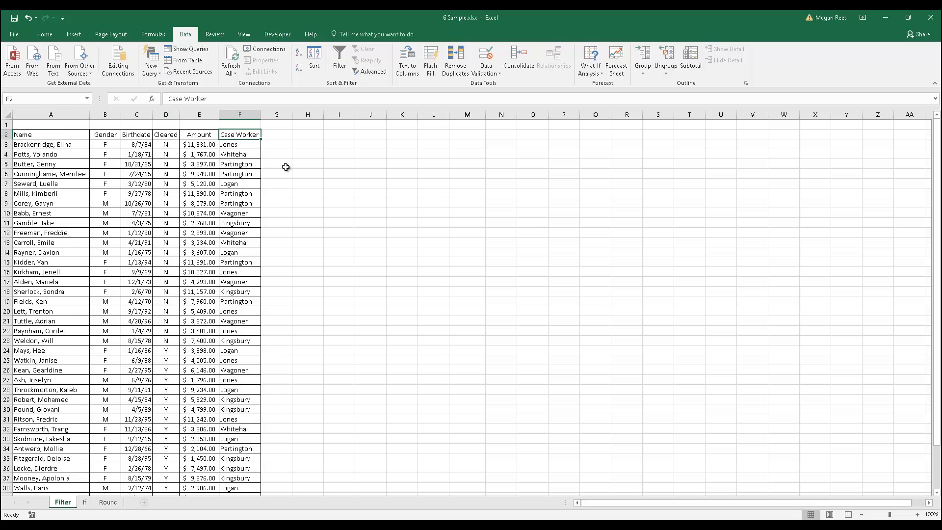
left_click_drag(81, 133, 235, 134)
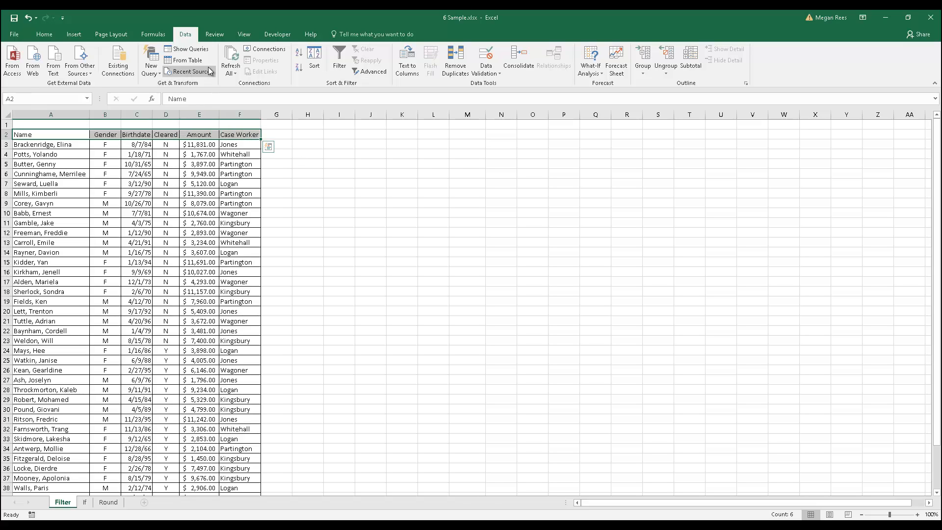
left_click(342, 53)
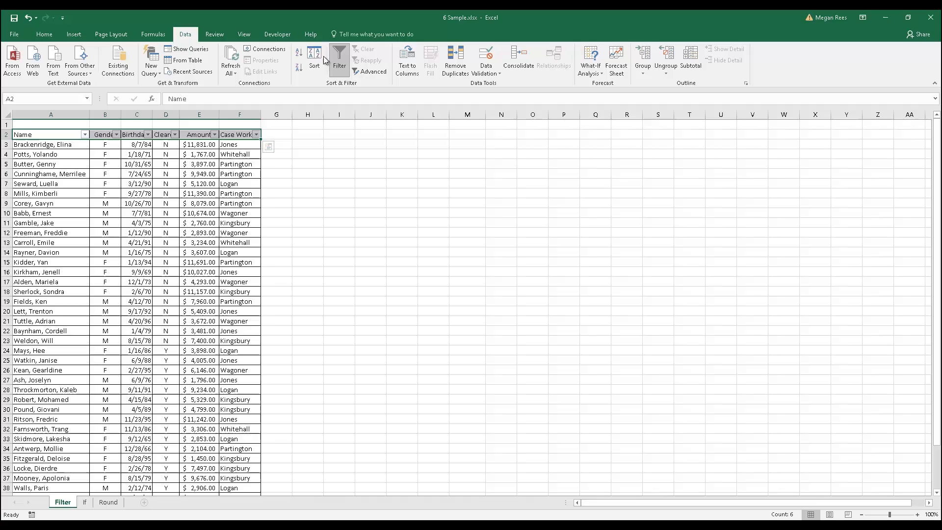
left_click(84, 135)
left_click(84, 135)
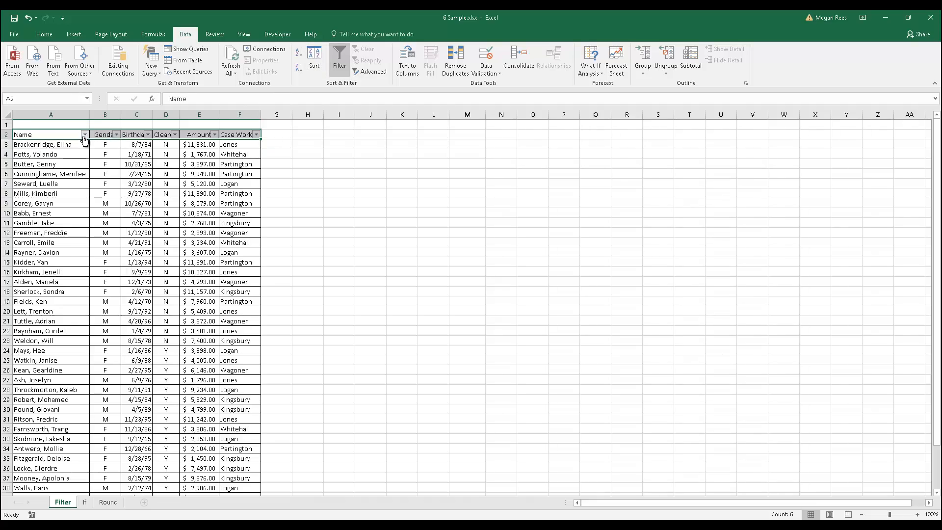
left_click(117, 134)
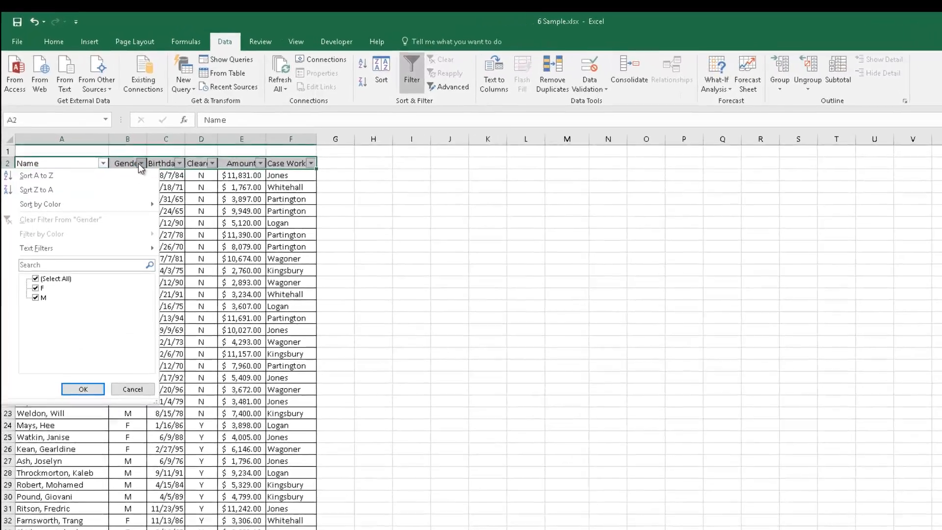
left_click(140, 164)
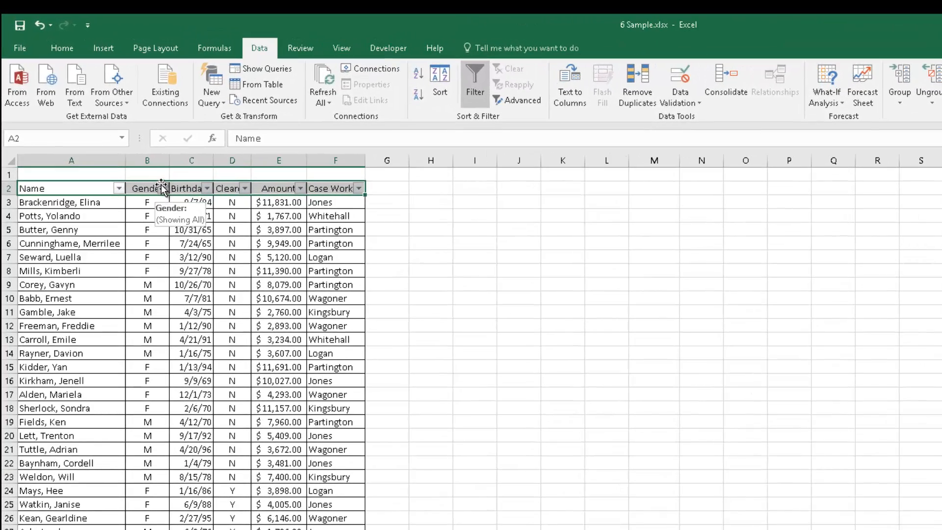
left_click(107, 255)
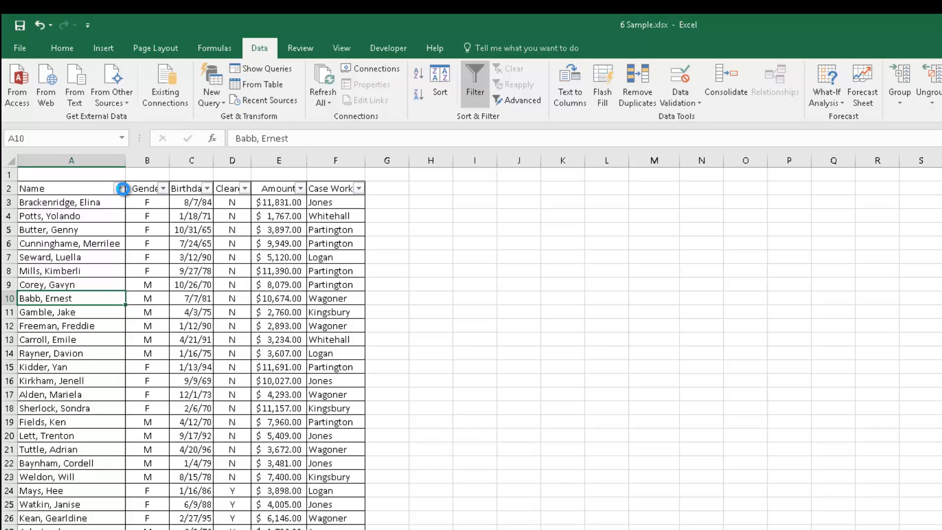
left_click(118, 188)
left_click(249, 234)
Filter the Name column with a Begins With text filter for names starting with S.
left_click(119, 189)
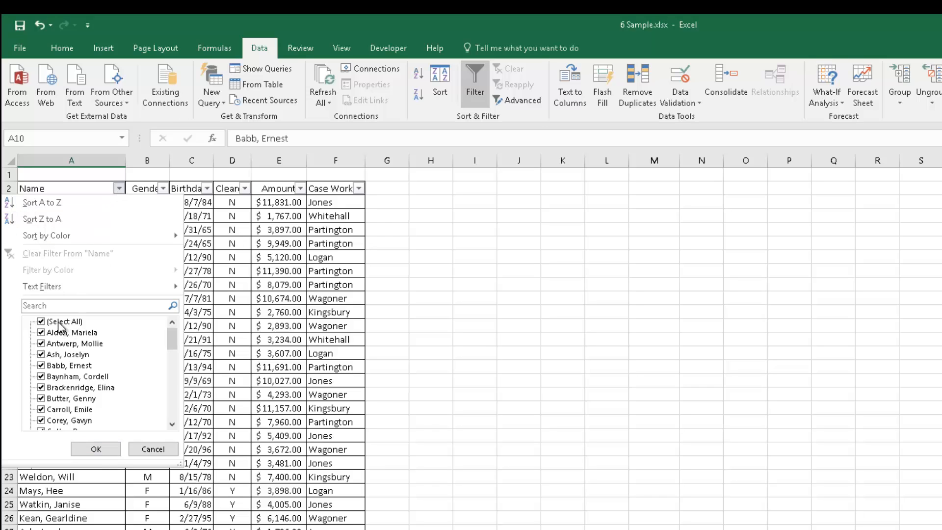
left_click(42, 322)
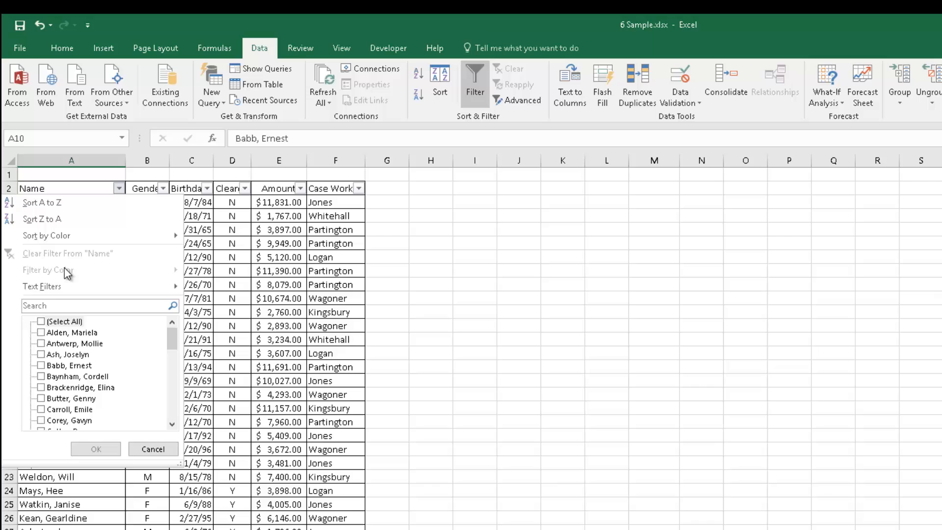
left_click(59, 324)
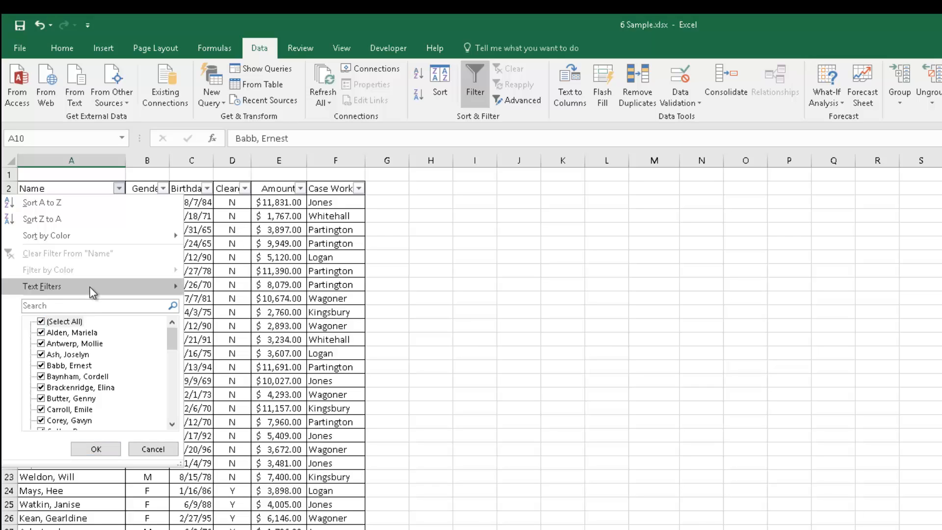
mouse_move(93, 293)
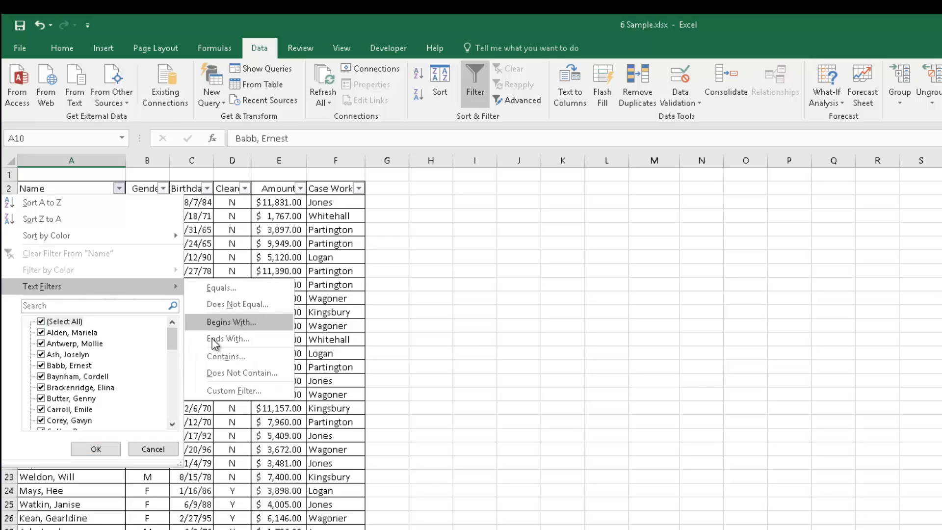
left_click(223, 324)
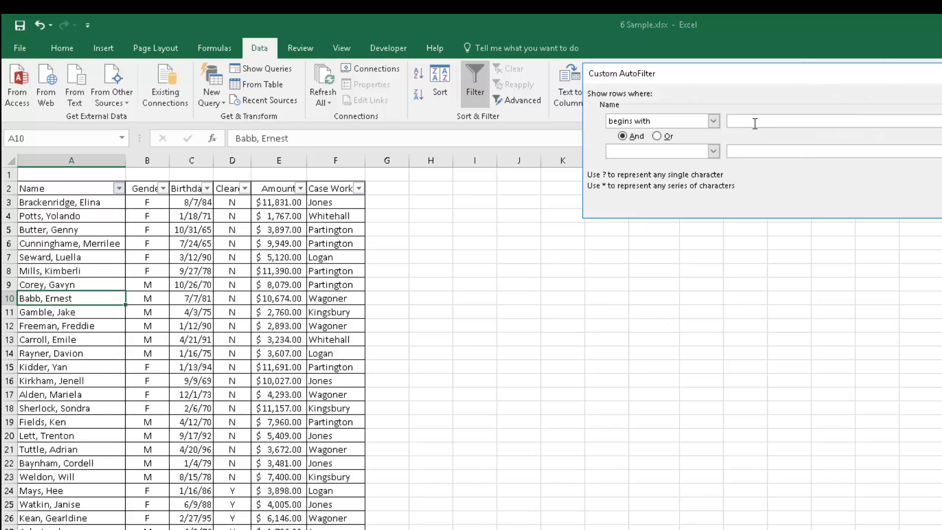
type("S")
key("Return")
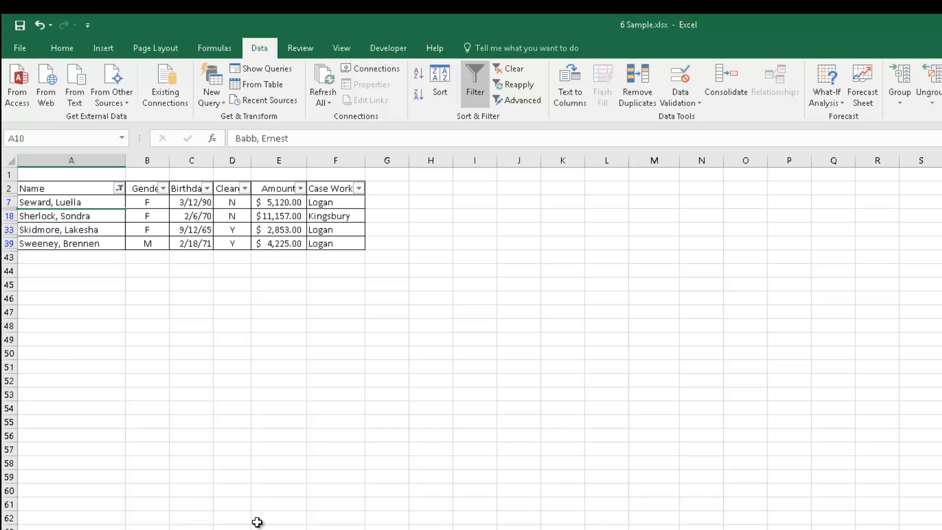
Filter the Cleared column to show only rows marked Y.
left_click(245, 188)
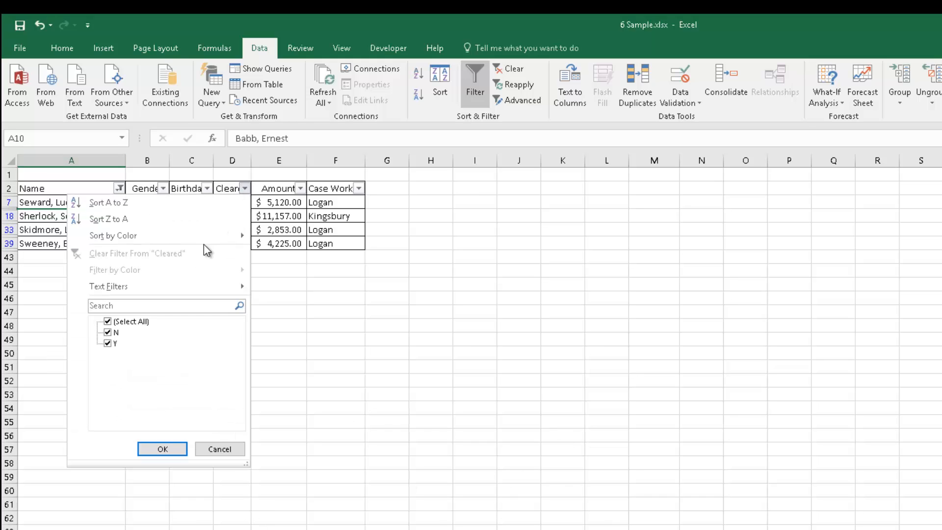
left_click(108, 333)
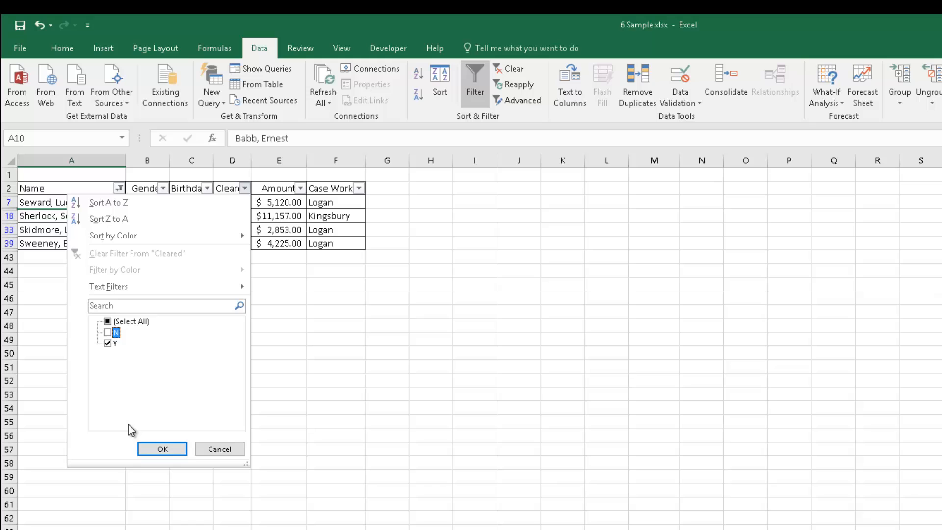
left_click(162, 449)
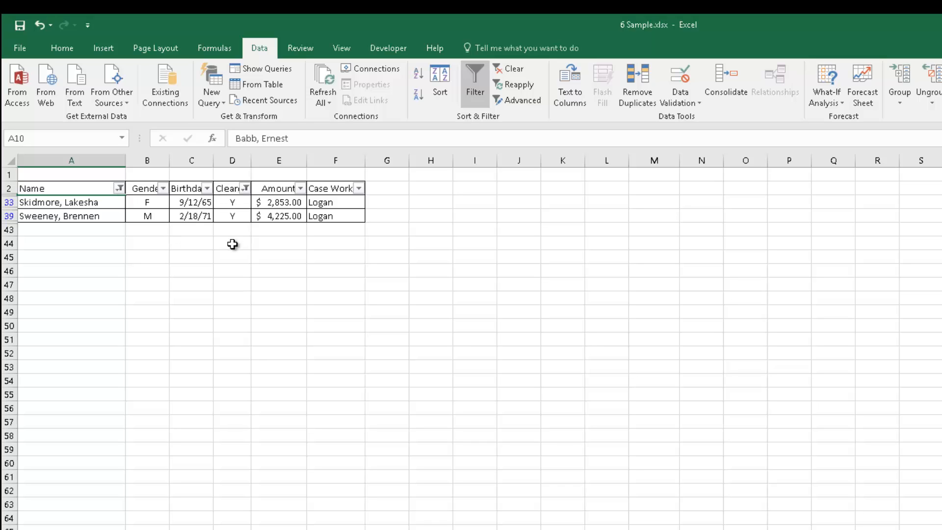
Clear the filters from the Cleared and Name columns.
left_click(245, 188)
left_click(138, 249)
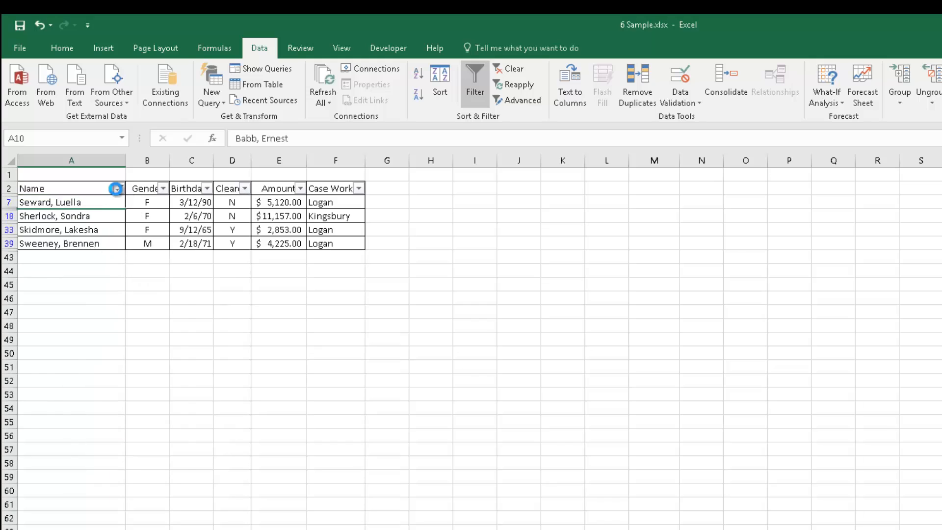
left_click(119, 189)
left_click(265, 290)
left_click(116, 190)
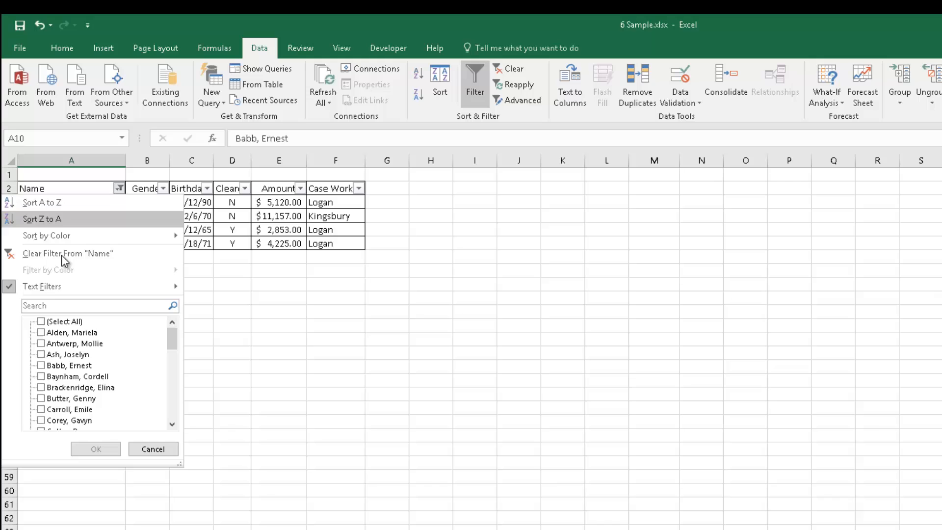
left_click(64, 250)
left_click(203, 514)
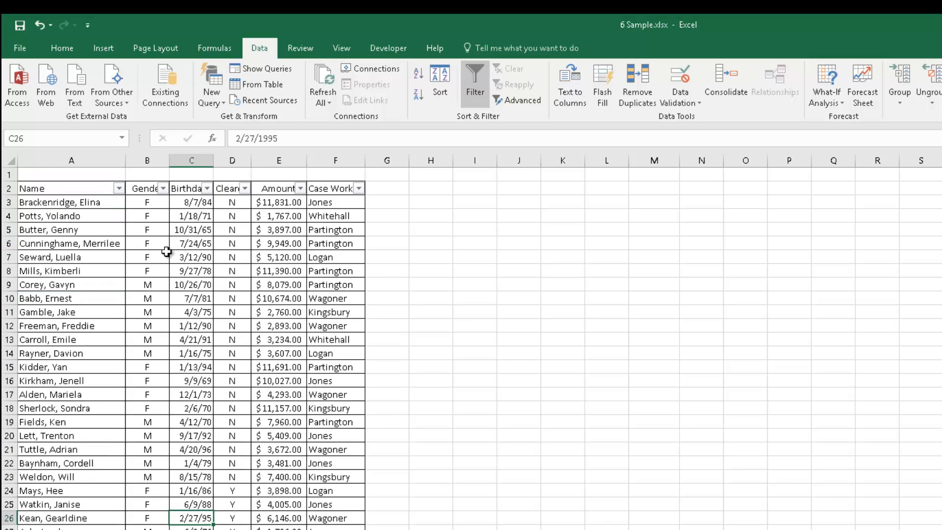
Open the Name and Birthdate filter menus to examine the available date filter options.
left_click(120, 188)
left_click(163, 446)
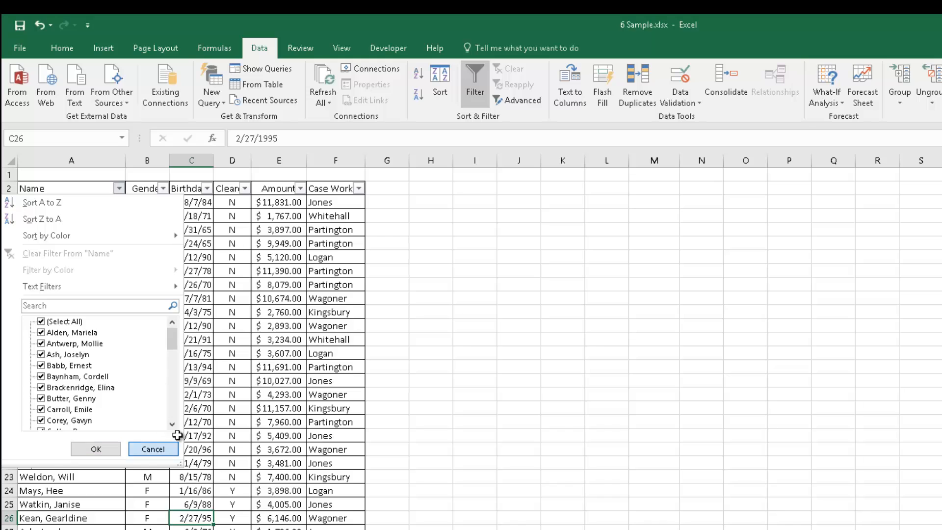
left_click(278, 353)
left_click(232, 232)
left_click(207, 188)
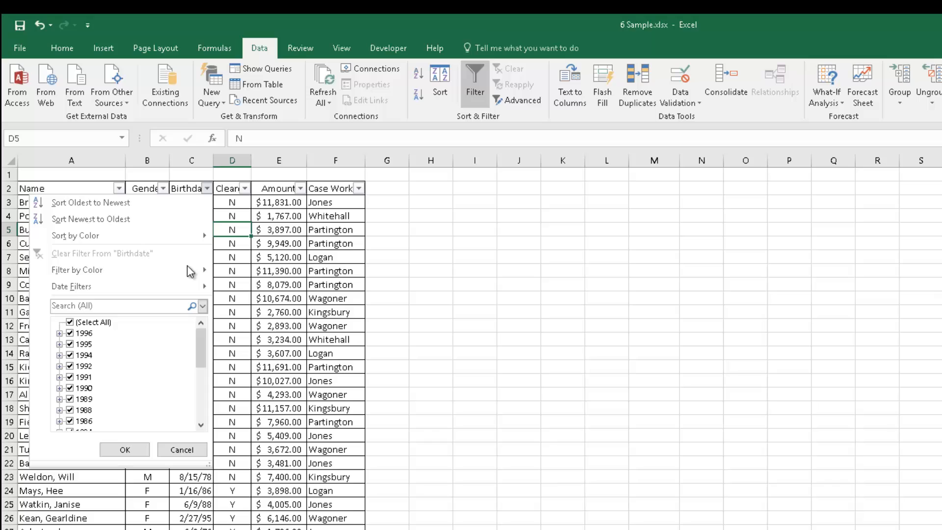
mouse_move(189, 286)
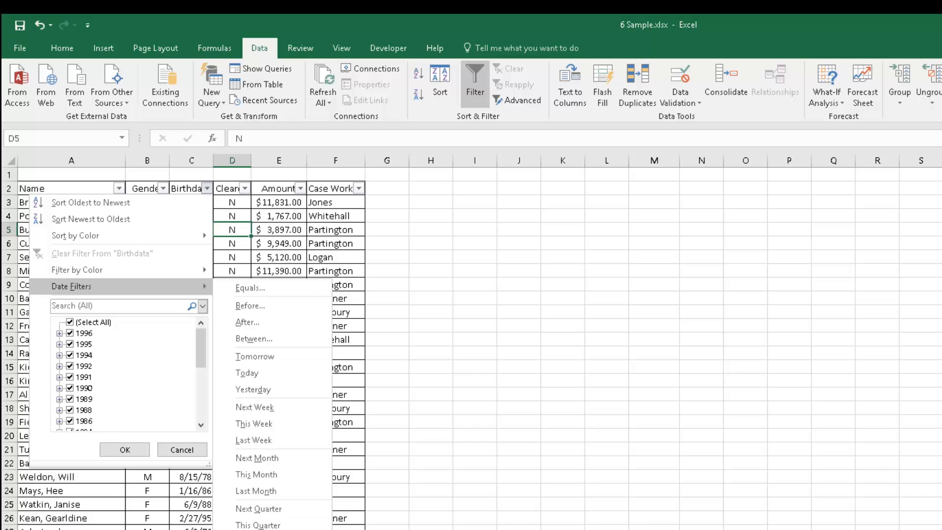
left_click(431, 366)
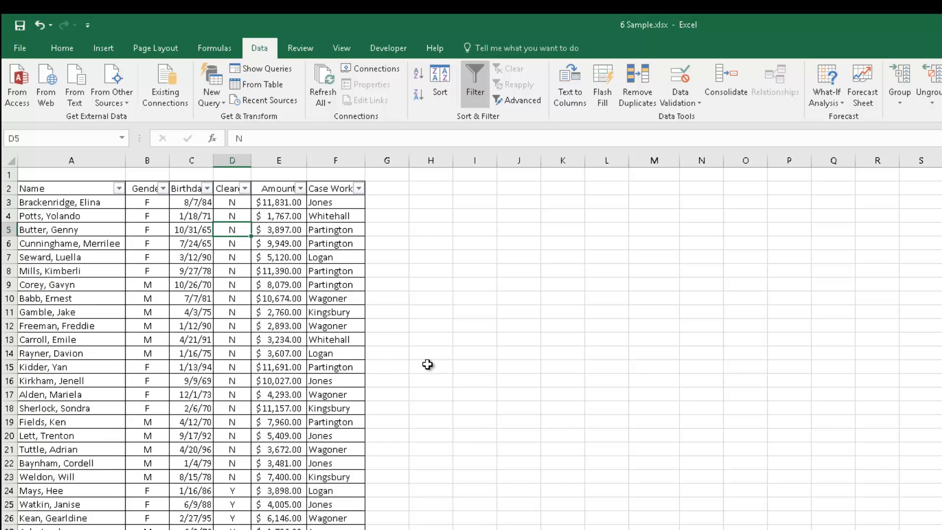
Filter the Case Worker column to show only Wagoner.
left_click(330, 258)
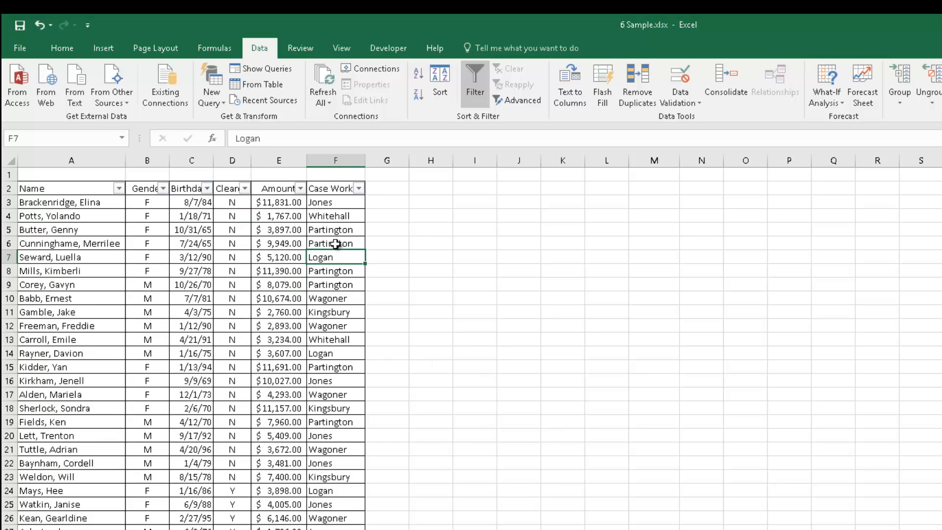
left_click(360, 188)
left_click(222, 322)
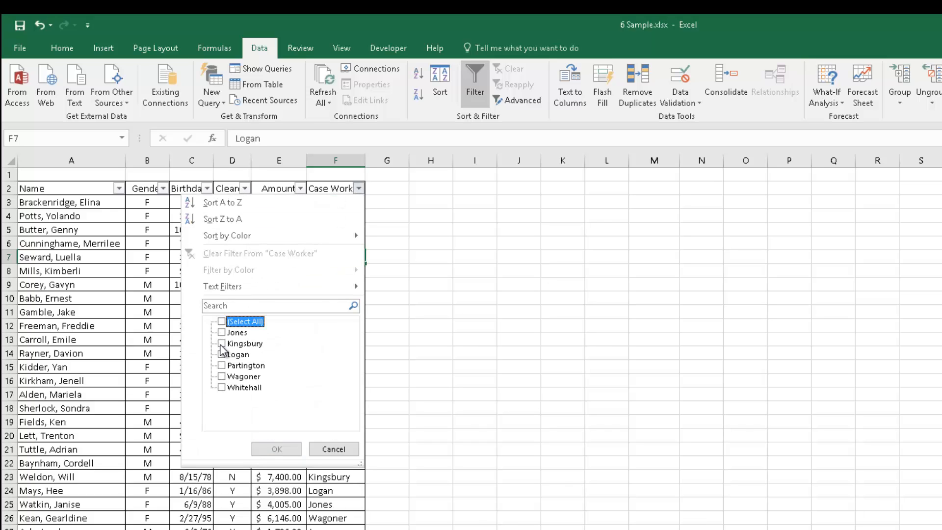
left_click(222, 377)
left_click(276, 449)
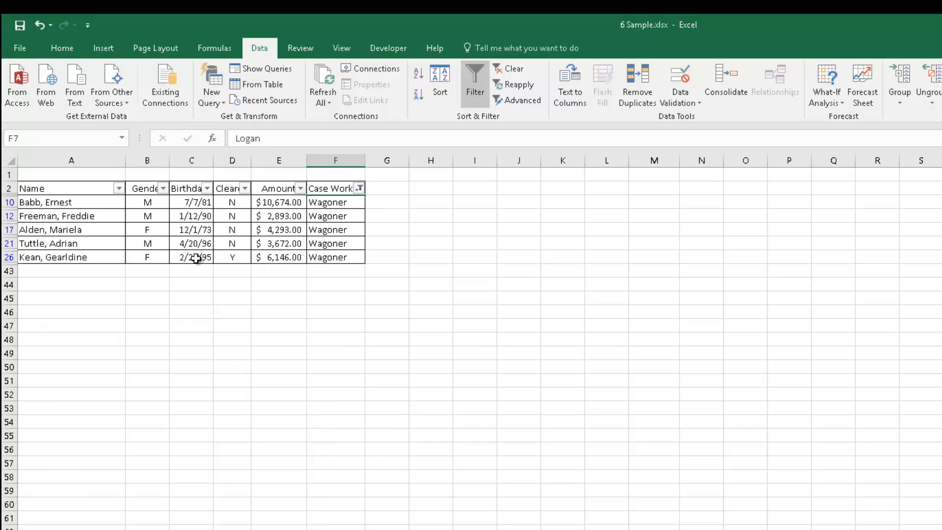
Filter the Gender column to show only F rows.
left_click(163, 189)
left_click(41, 343)
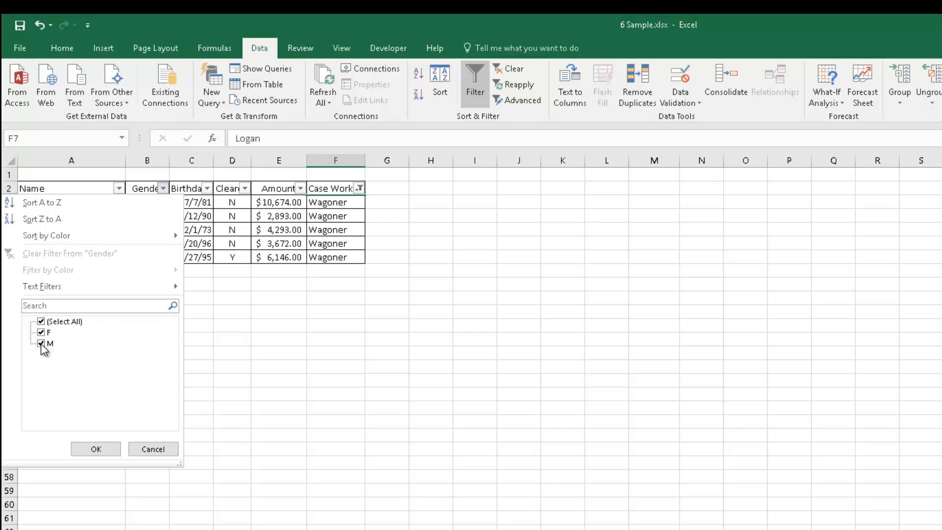
left_click(93, 448)
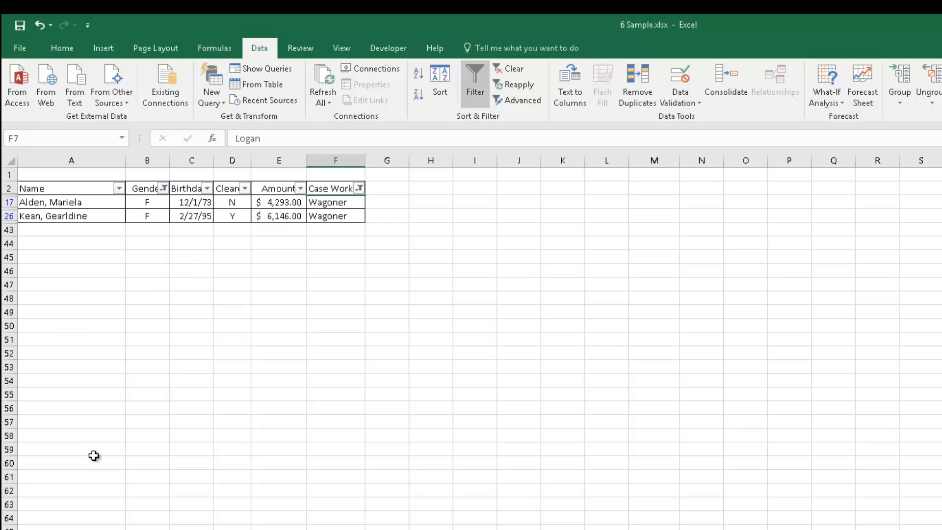
Clear the filters from the Case Worker and Gender columns.
left_click(360, 188)
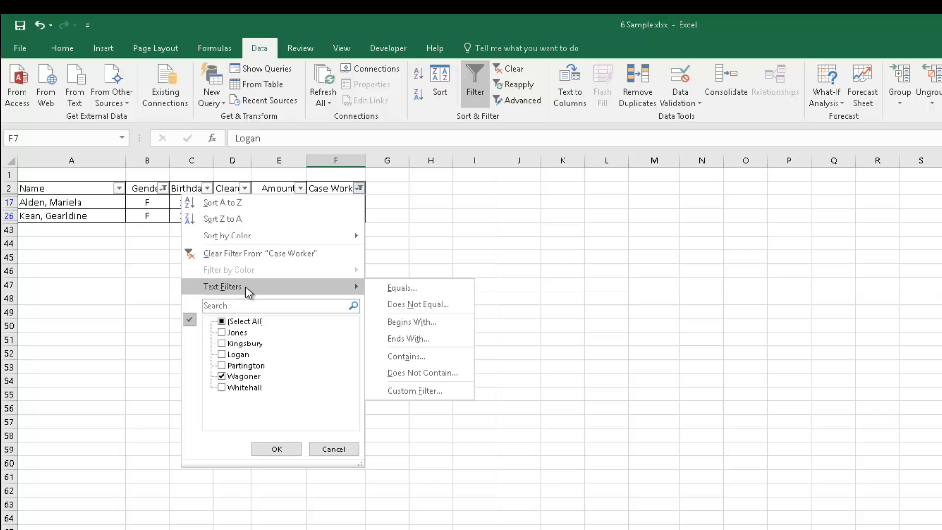
left_click(250, 252)
left_click(163, 189)
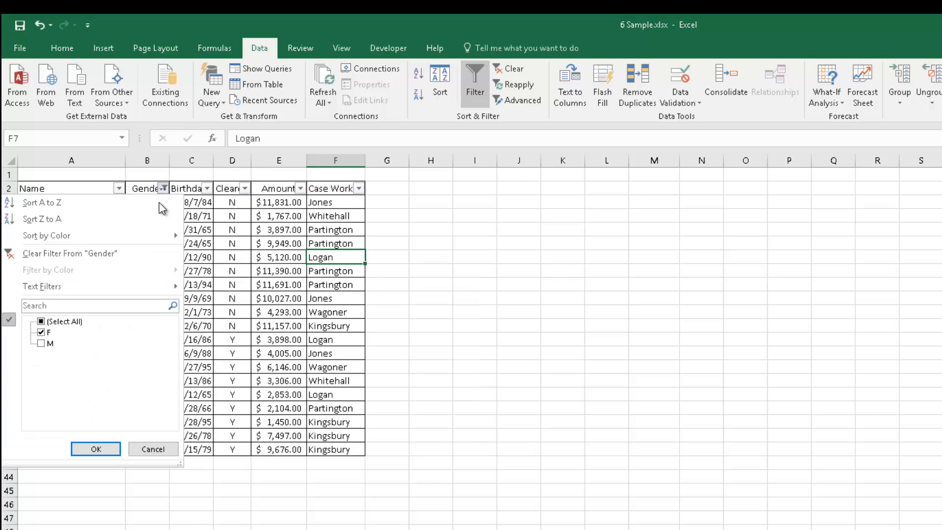
left_click(93, 253)
left_click(446, 311)
left_click(475, 312)
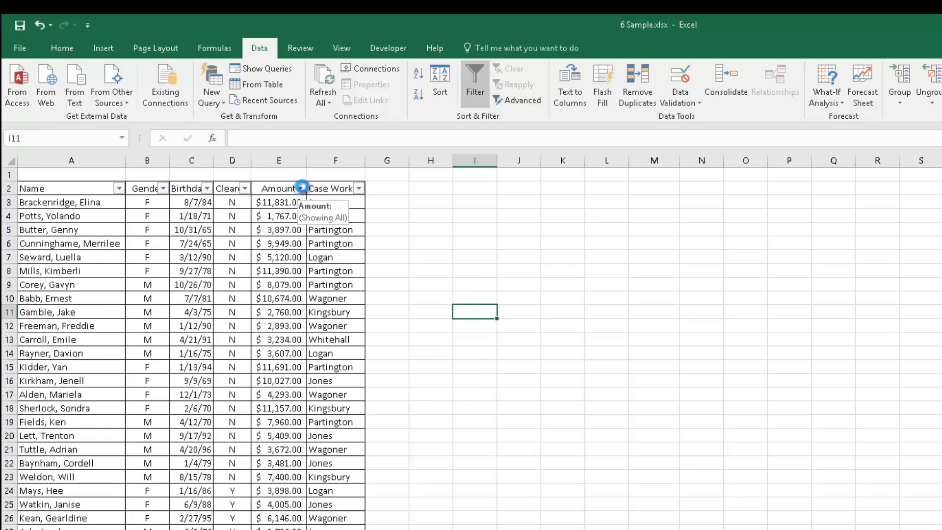
Filter the Amount column to show amounts greater than 50.
left_click(301, 188)
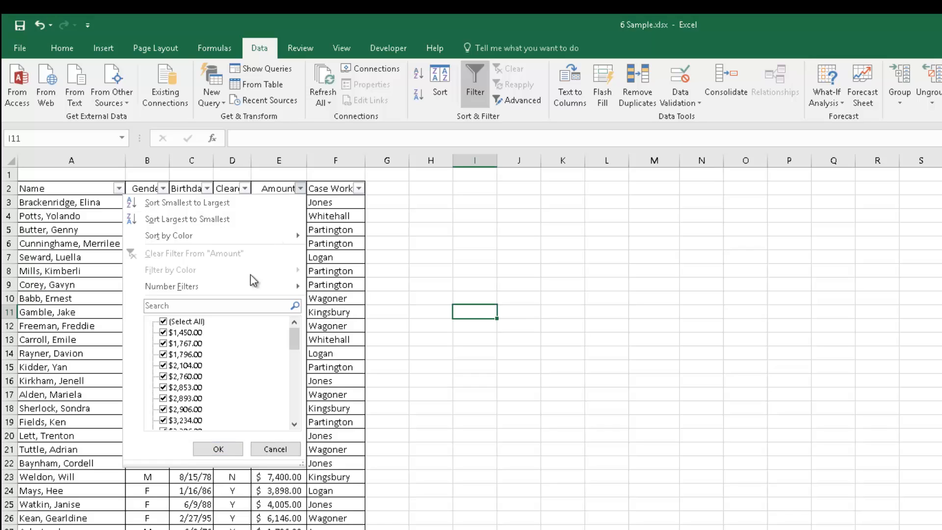
mouse_move(246, 291)
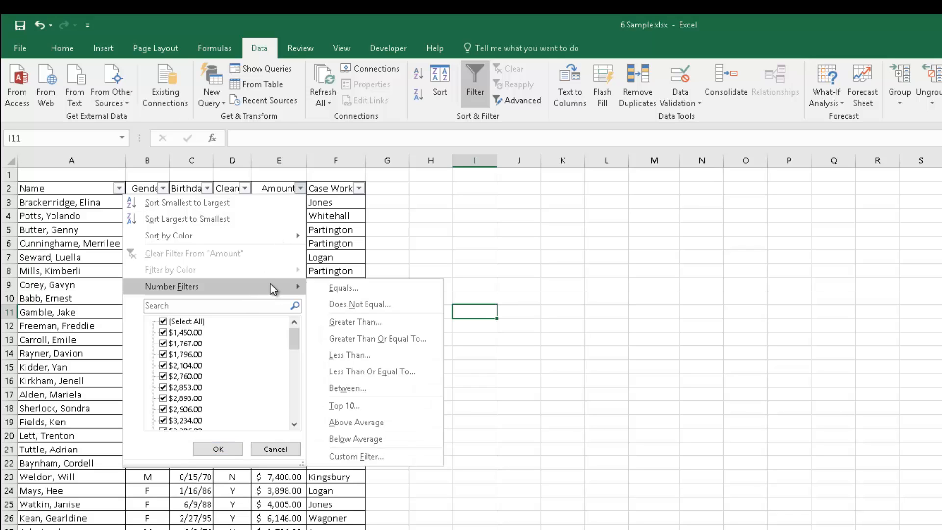
left_click(338, 323)
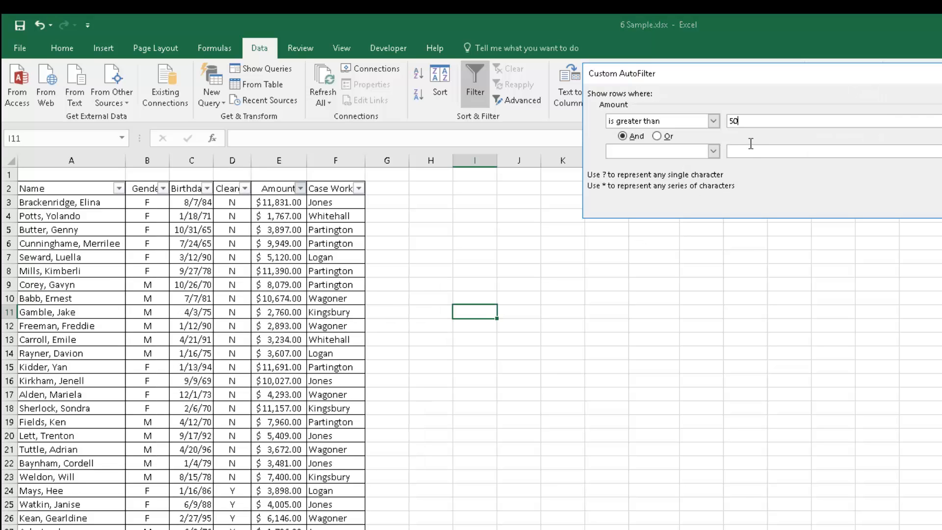
key("Return")
scroll(605, 265, "down", 5)
scroll(606, 332, "up", 5)
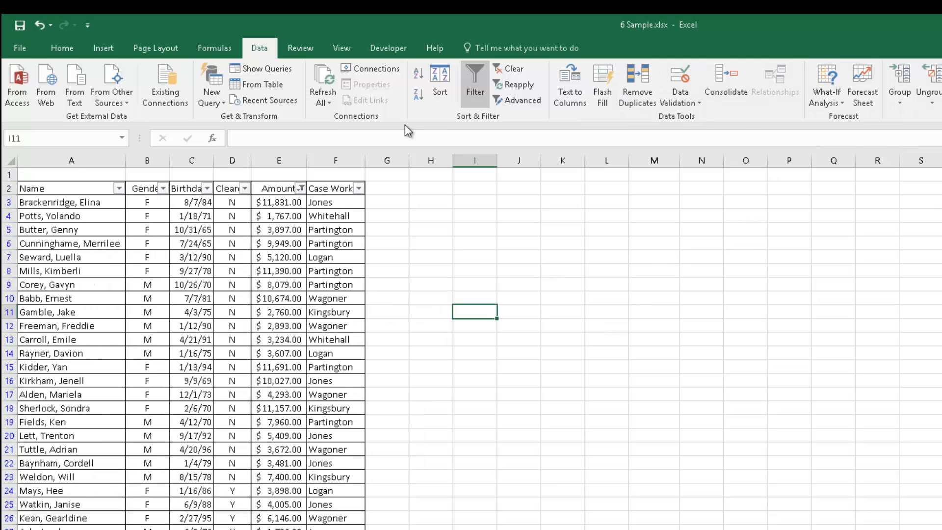
Change the Amount filter to show only amounts greater than 2000.
left_click(300, 188)
mouse_move(231, 289)
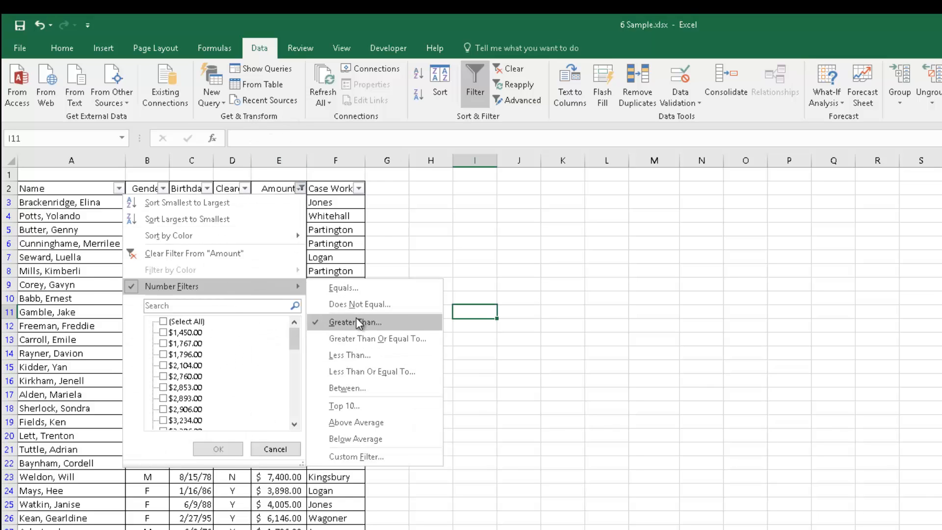
left_click(375, 322)
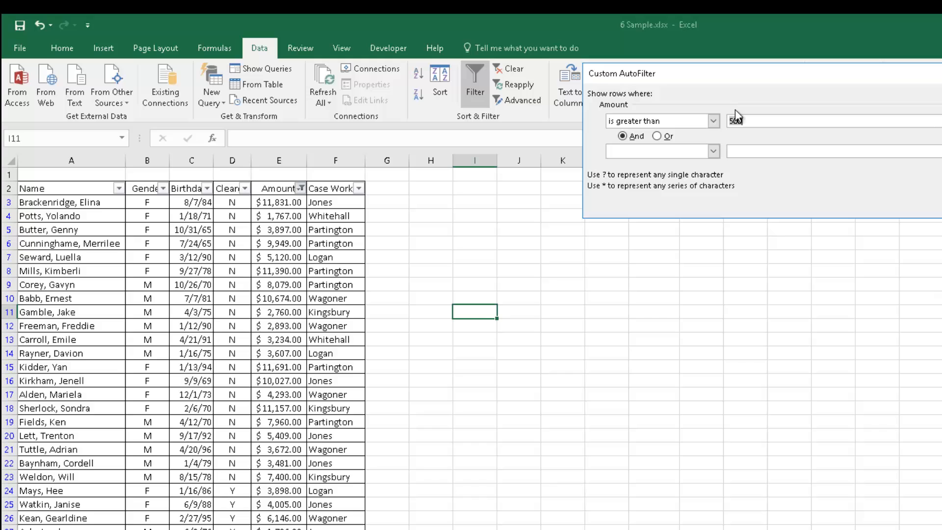
type("2000")
key("Return")
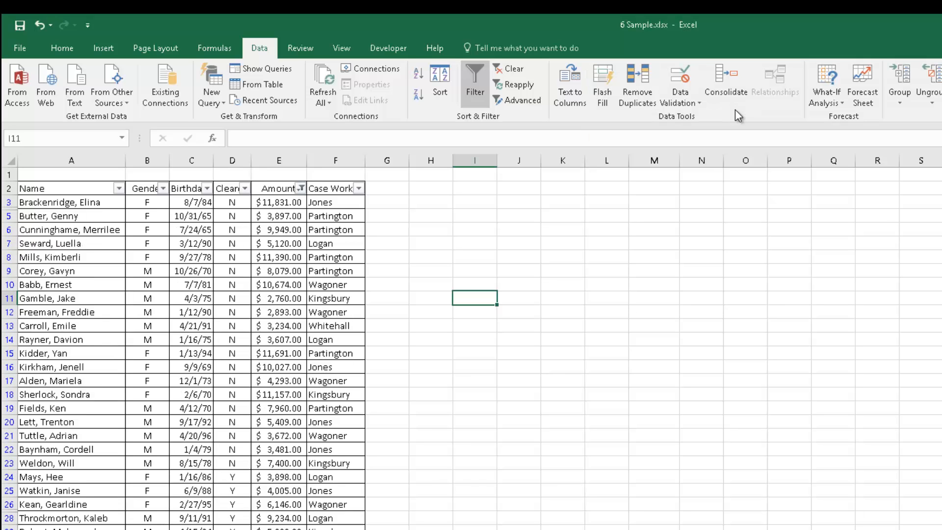
scroll(455, 501, "down", 5)
scroll(394, 449, "down", 2)
scroll(393, 449, "up", 8)
Clear the Amount filter and apply a Top 10 items filter to the Amount column.
left_click(300, 190)
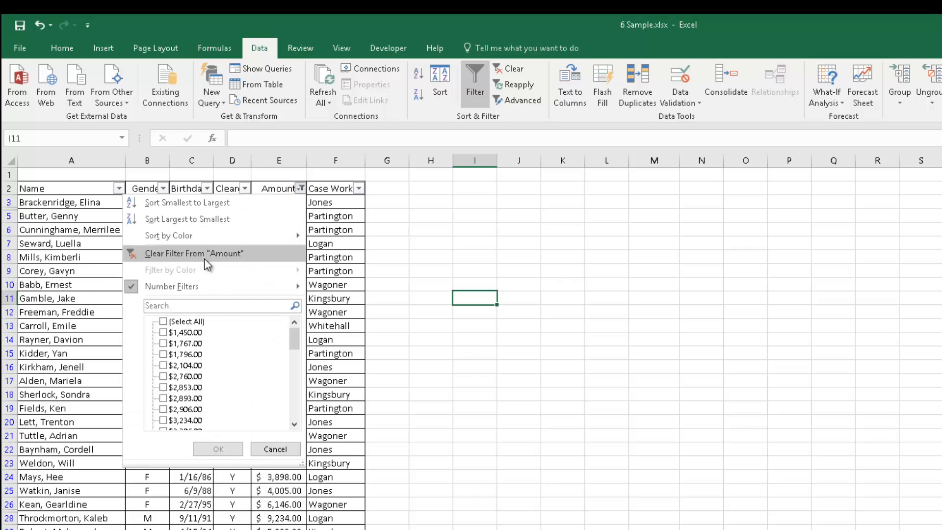
left_click(205, 255)
left_click(300, 189)
mouse_move(277, 287)
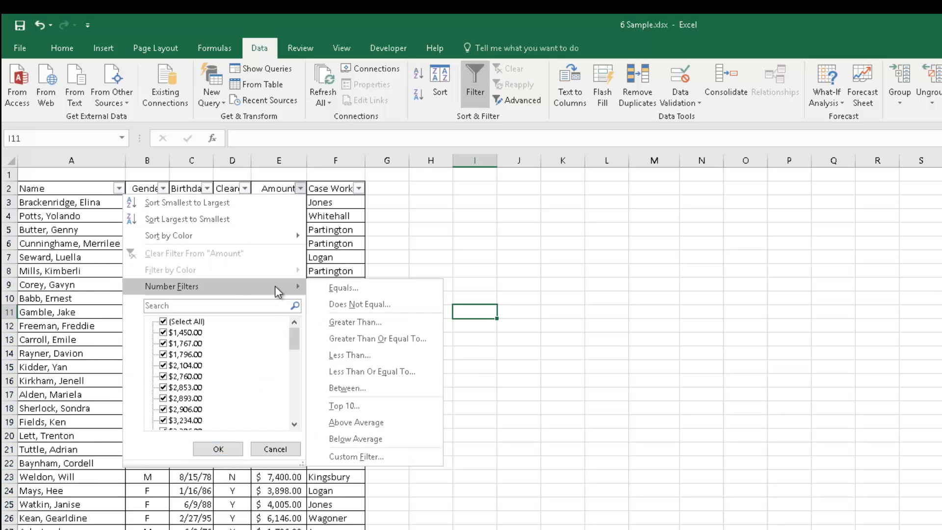
left_click(344, 405)
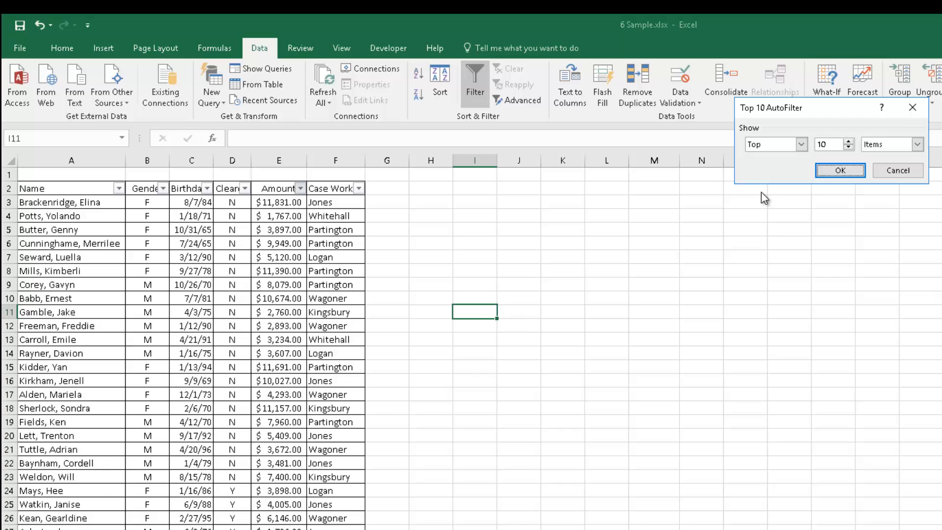
left_click(817, 169)
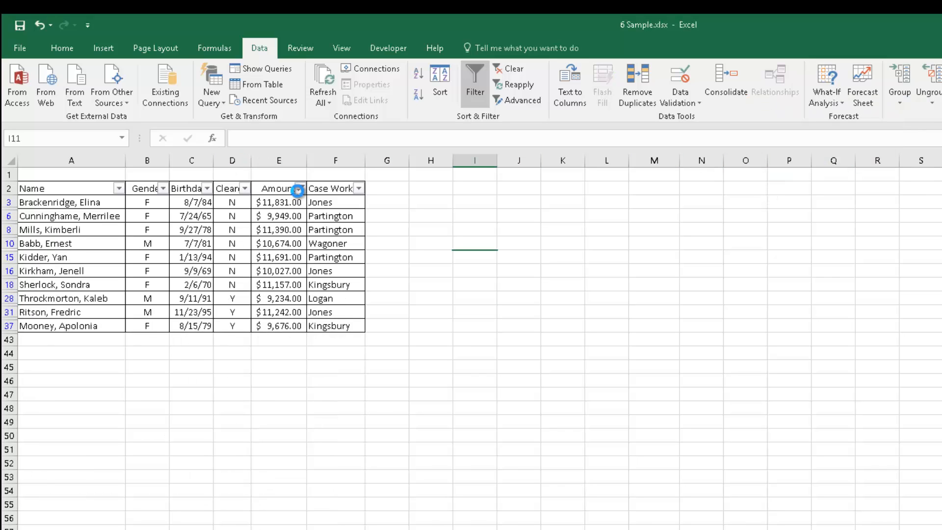
Clear the Top 10 filter and filter the Amount column to show below-average values.
left_click(301, 188)
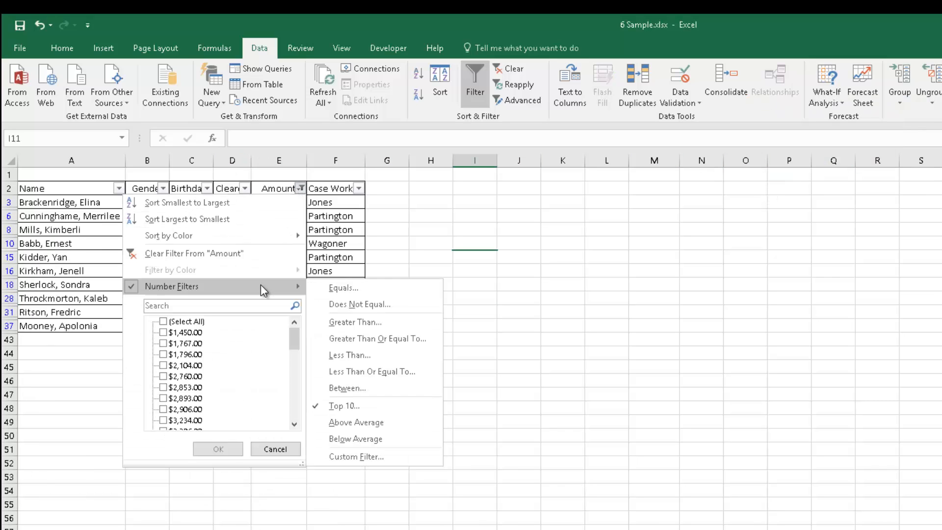
left_click(231, 255)
left_click(301, 189)
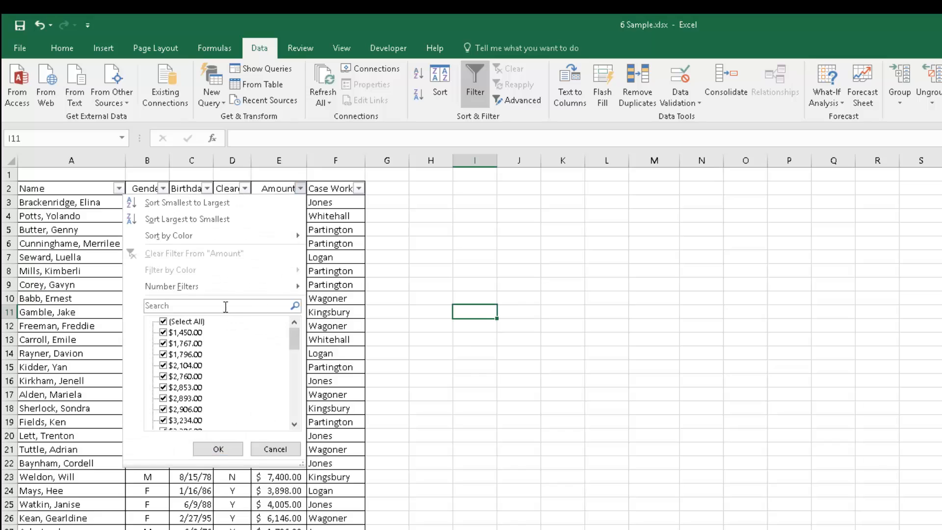
mouse_move(233, 290)
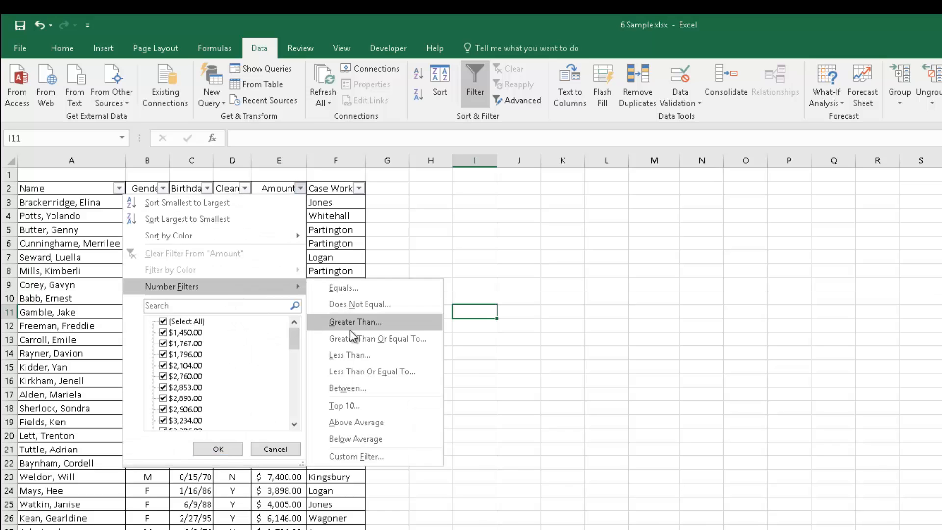
left_click(328, 435)
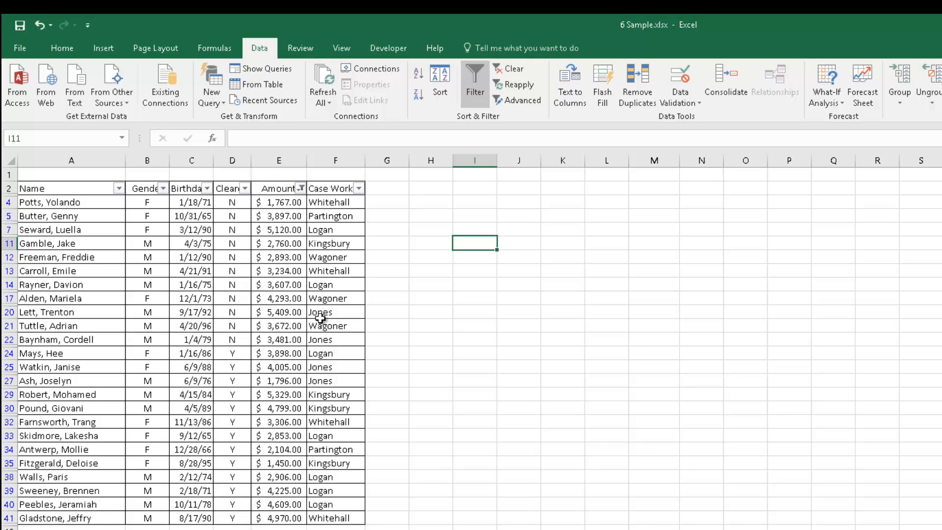
Clear the filter from the Amount column.
left_click(301, 189)
left_click(204, 258)
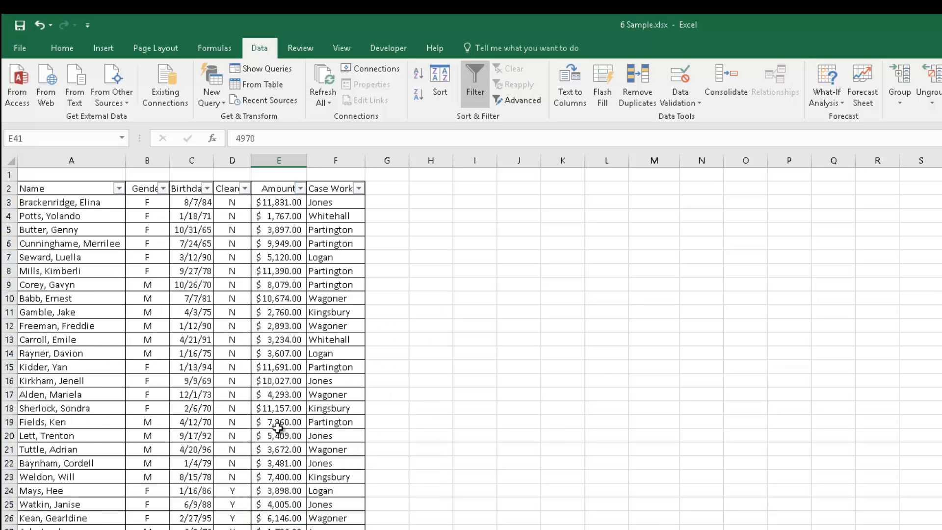
left_click(647, 420)
left_click(705, 302)
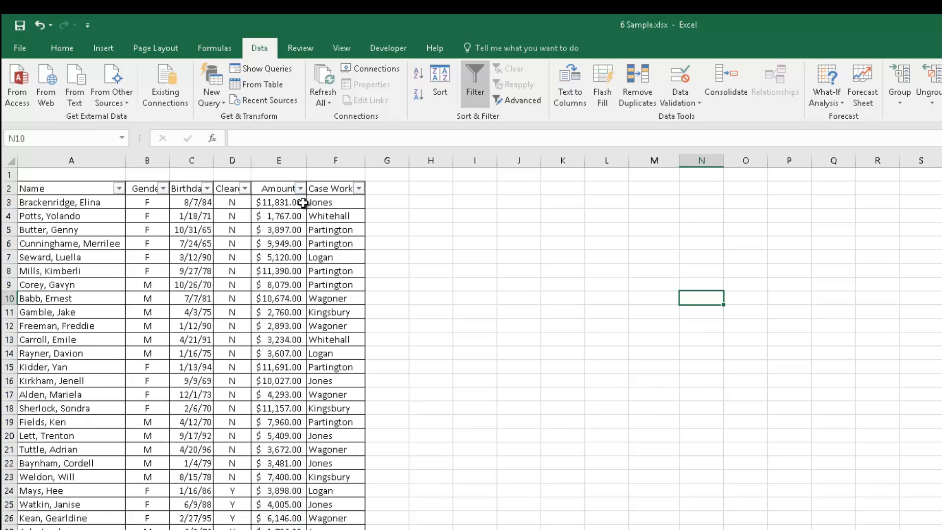
left_click(469, 298)
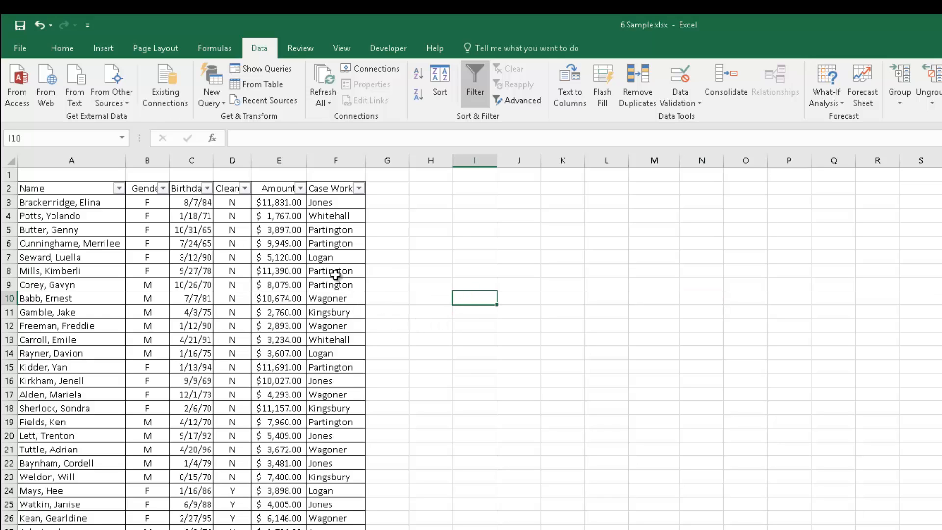
Filter the Case Worker column to show only Kingsbury.
left_click(360, 189)
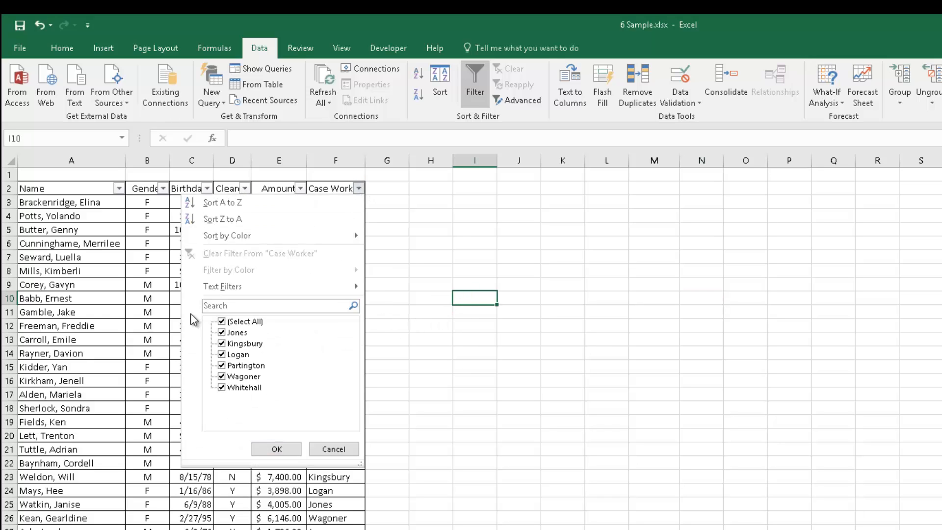
left_click(221, 322)
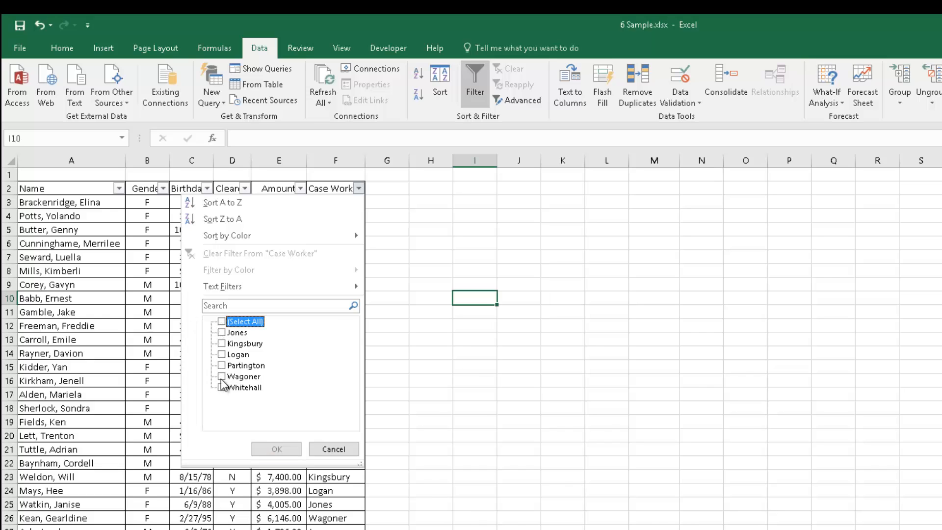
left_click(225, 343)
left_click(276, 449)
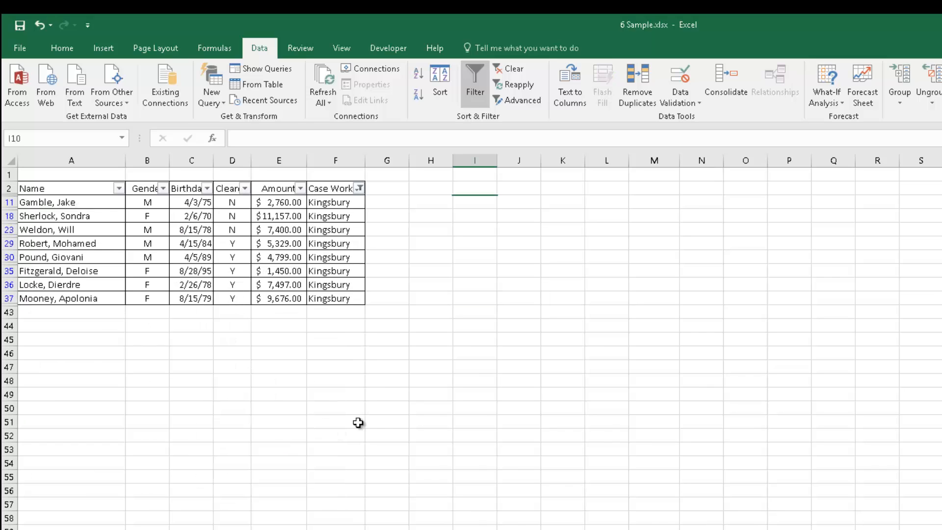
Select the filtered Case Worker and Amount cells to examine the visible records.
left_click(430, 394)
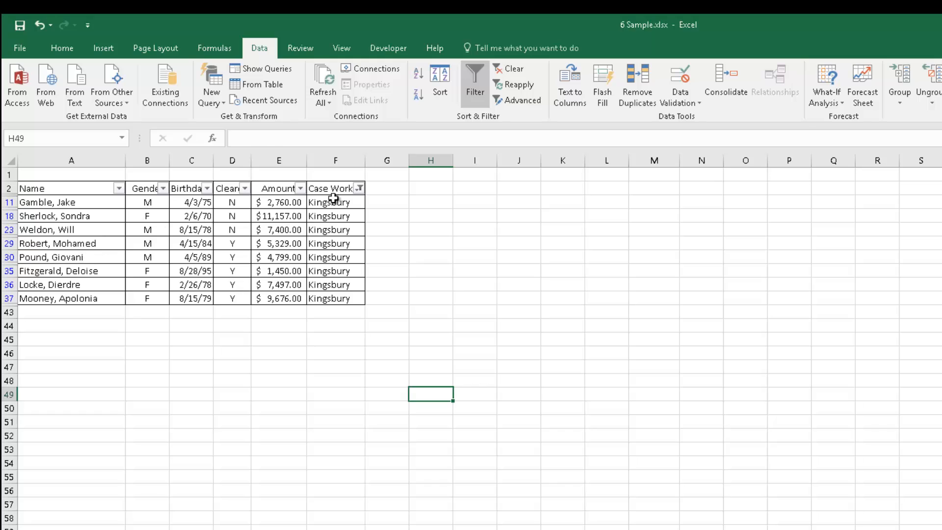
left_click_drag(334, 199, 339, 298)
left_click_drag(516, 326, 483, 325)
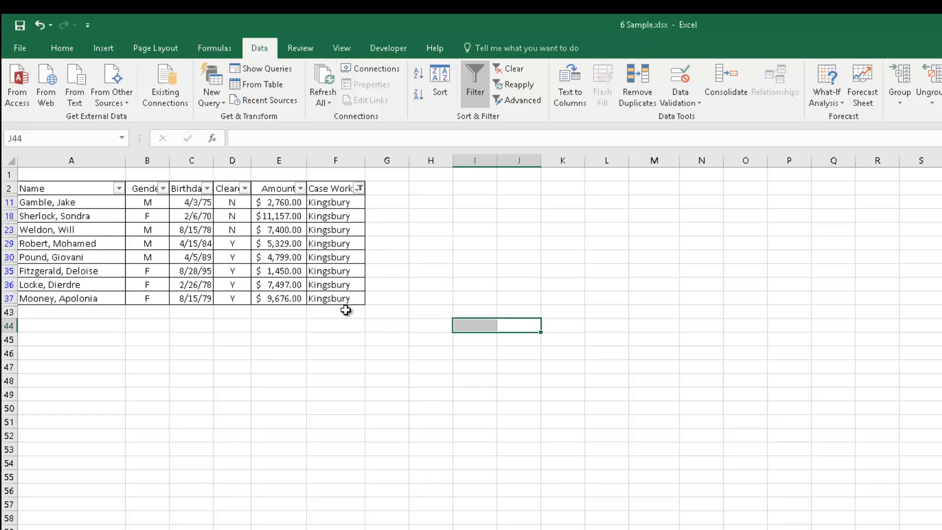
left_click(325, 367)
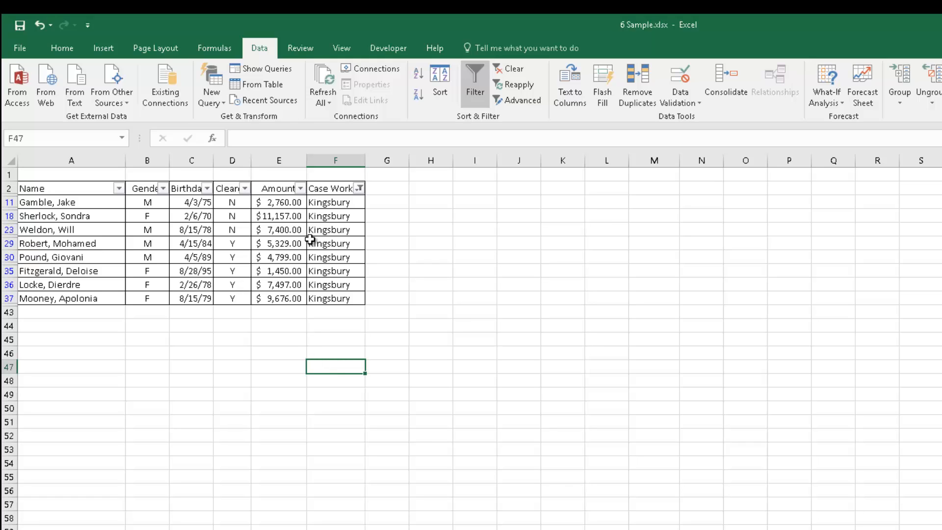
left_click(369, 311)
left_click_drag(339, 204, 338, 316)
left_click(40, 43)
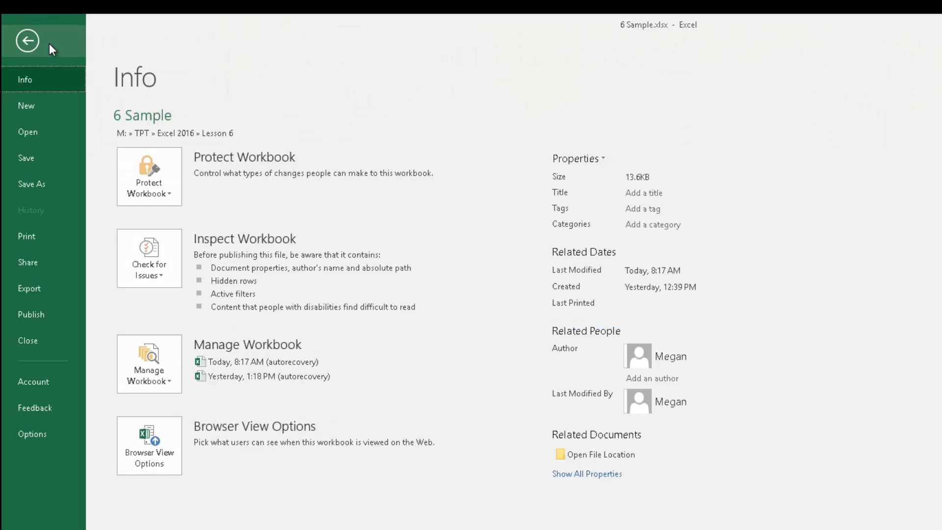
key("Escape")
left_click_drag(278, 204, 272, 313)
left_click(59, 48)
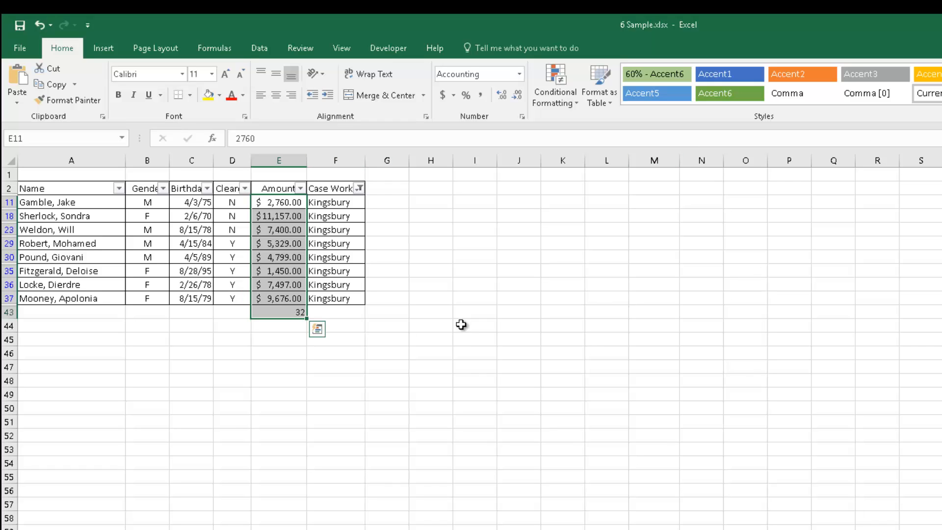
left_click(304, 366)
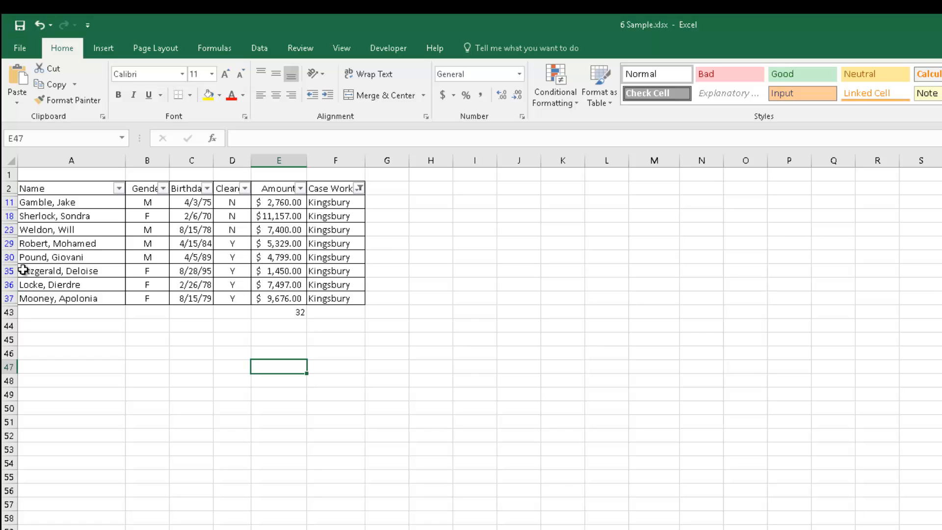
left_click(271, 314)
left_click(400, 339)
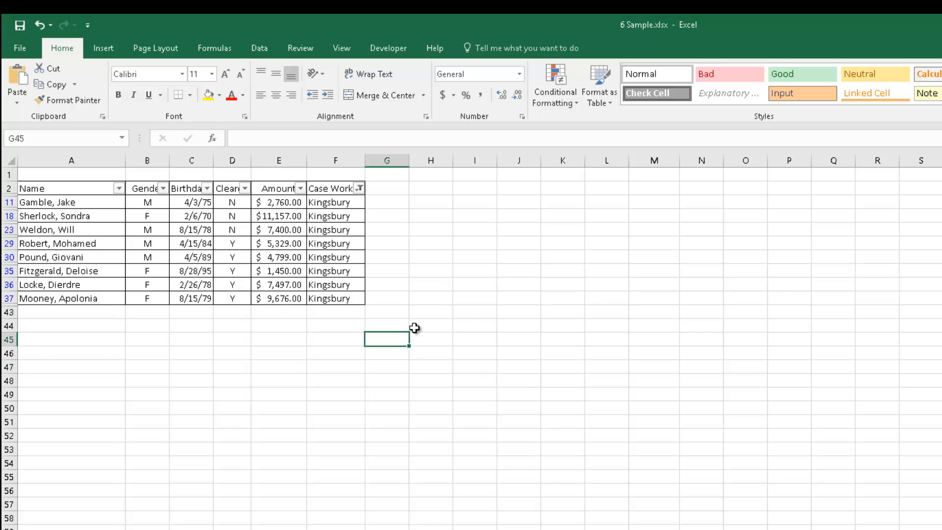
Try to enter a SUBTOTAL formula in K11 using function 2 - COUNT over the filtered Amount cells E11:E37.
left_click(464, 287)
left_click(547, 231)
left_click(550, 212)
left_click(550, 203)
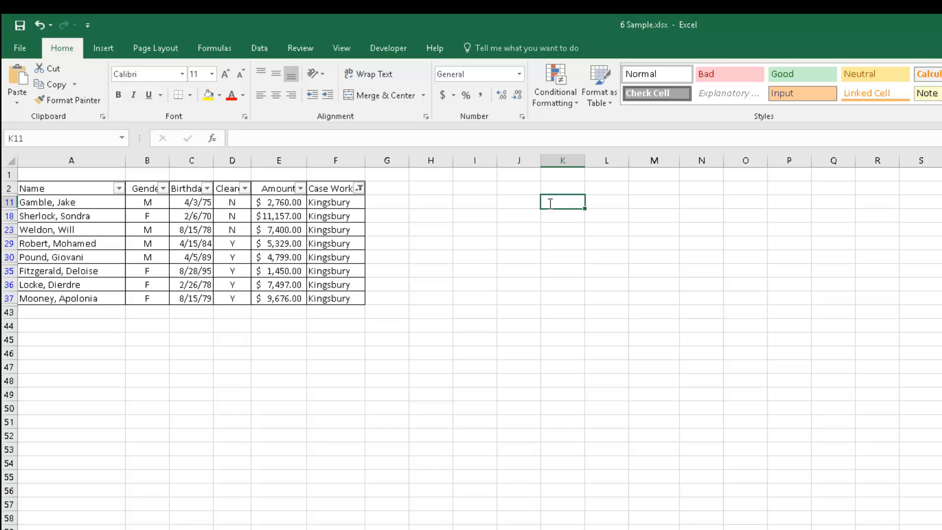
type("=subtotal")
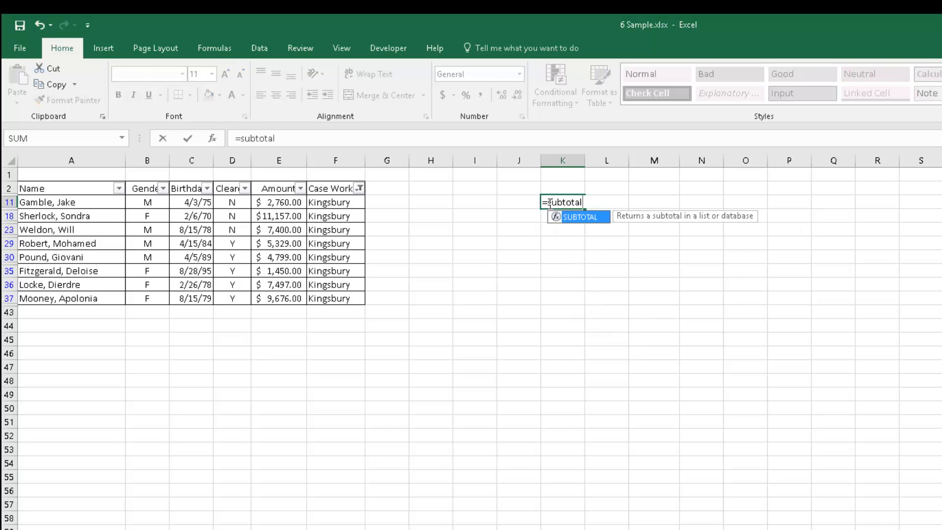
type("(")
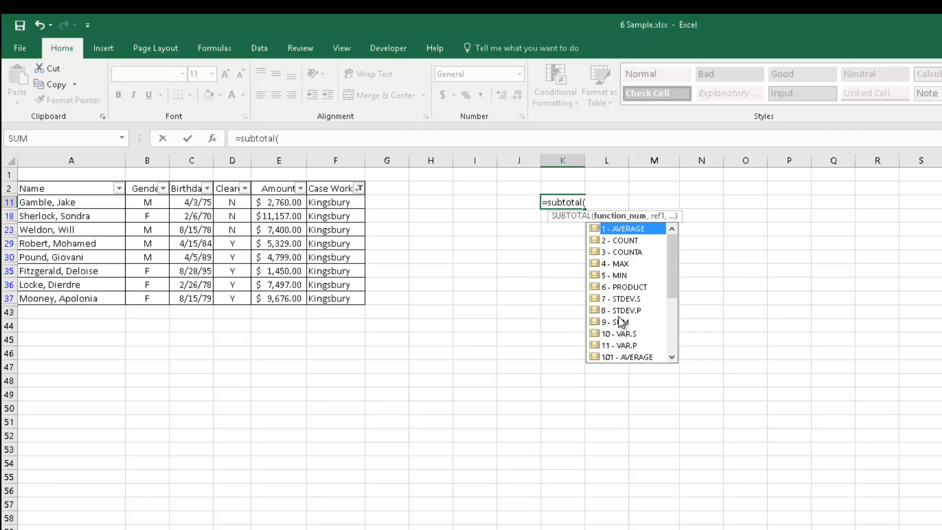
left_click(630, 240)
double_click(630, 240)
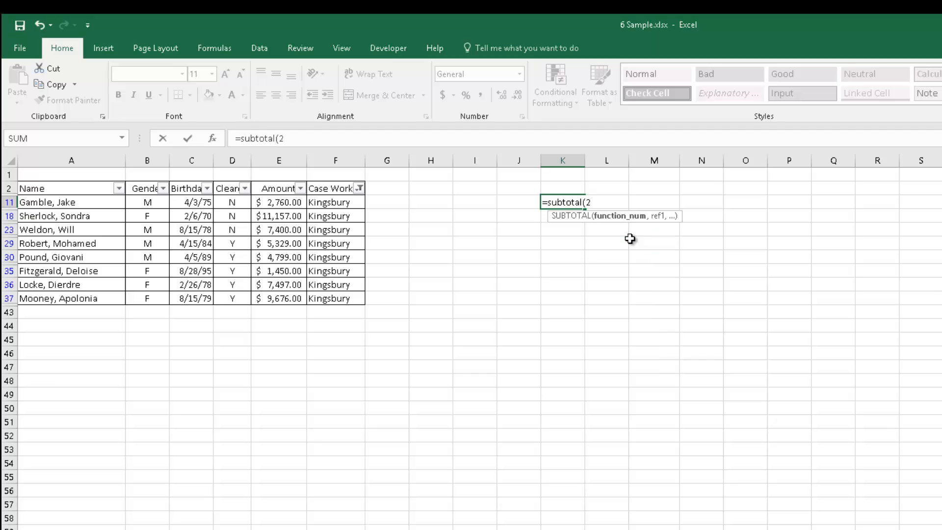
type(",")
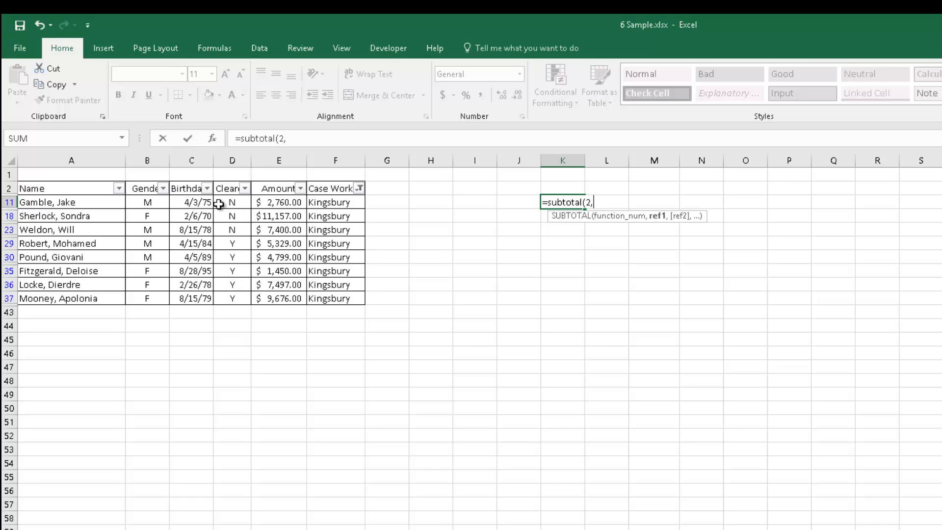
left_click_drag(267, 202, 266, 300)
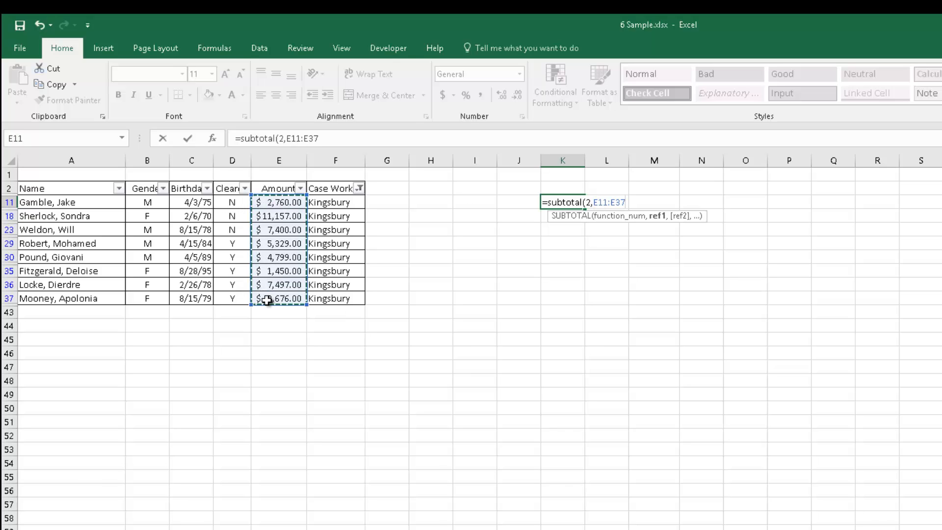
key("Return")
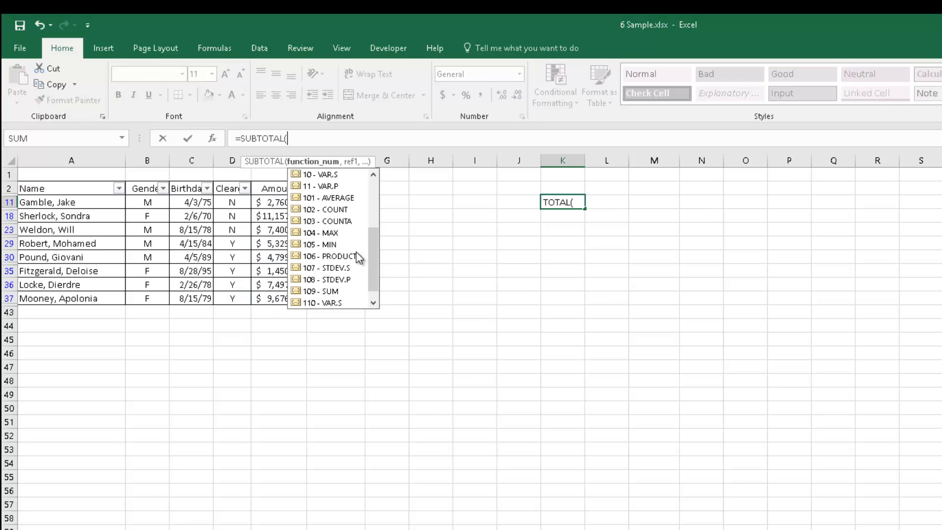
Dismiss the missing-parenthesis error and cancel the SUBTOTAL entry in K11.
scroll(372, 255, "up", 5)
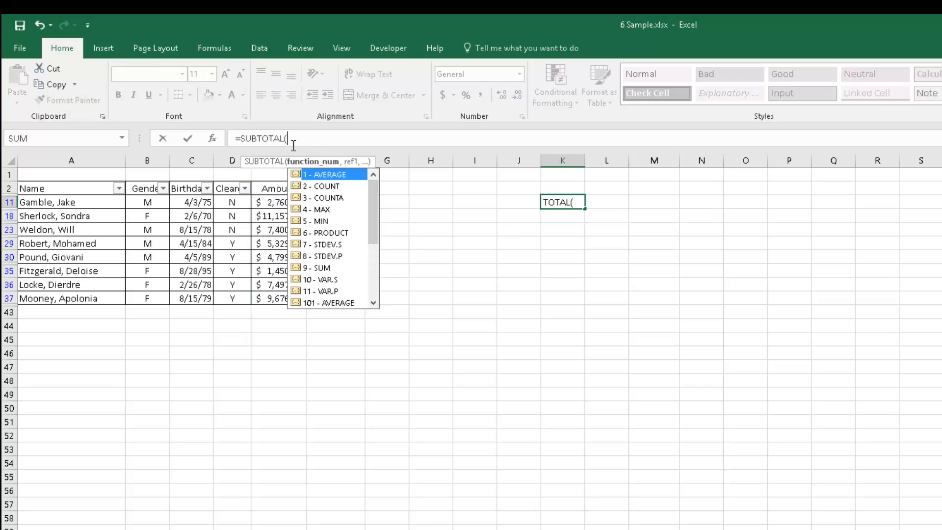
left_click(210, 139)
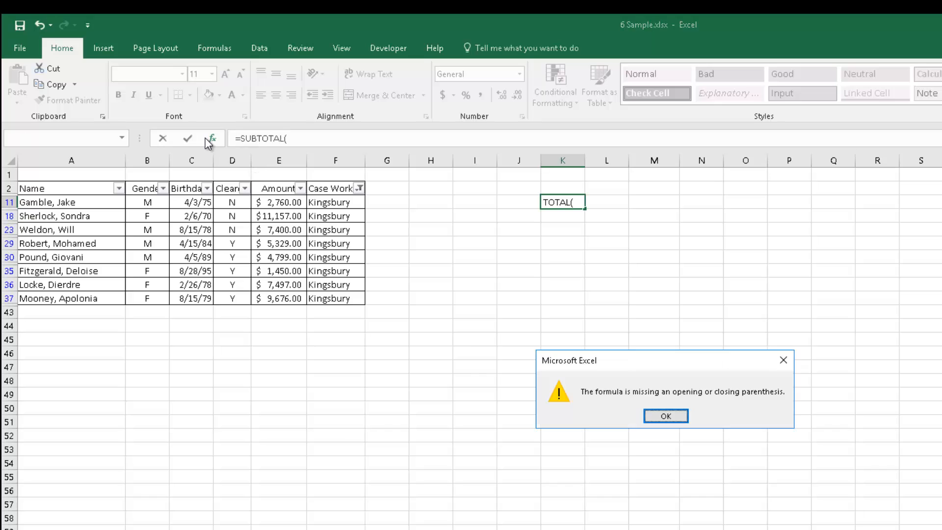
left_click(664, 416)
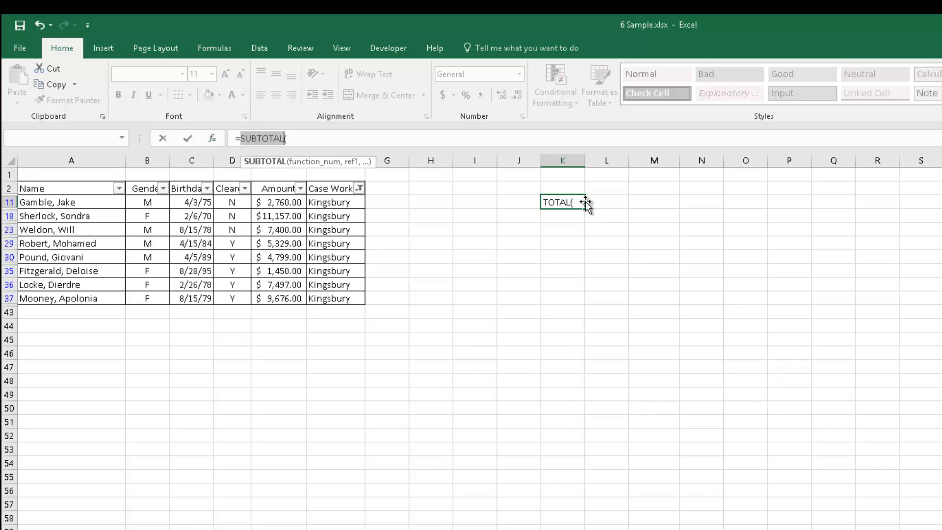
key("Escape")
Clear the filter from the Case Worker column to show all records again.
left_click(611, 278)
left_click(516, 337)
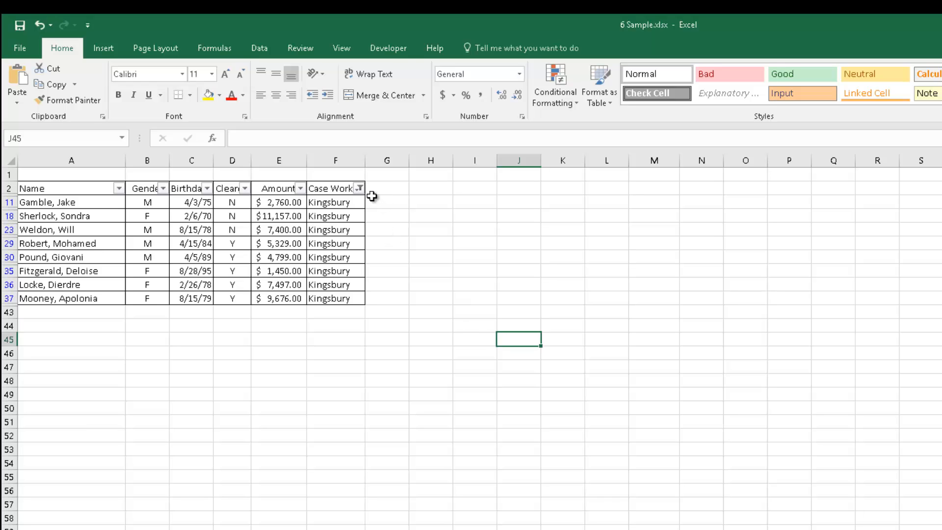
left_click(360, 188)
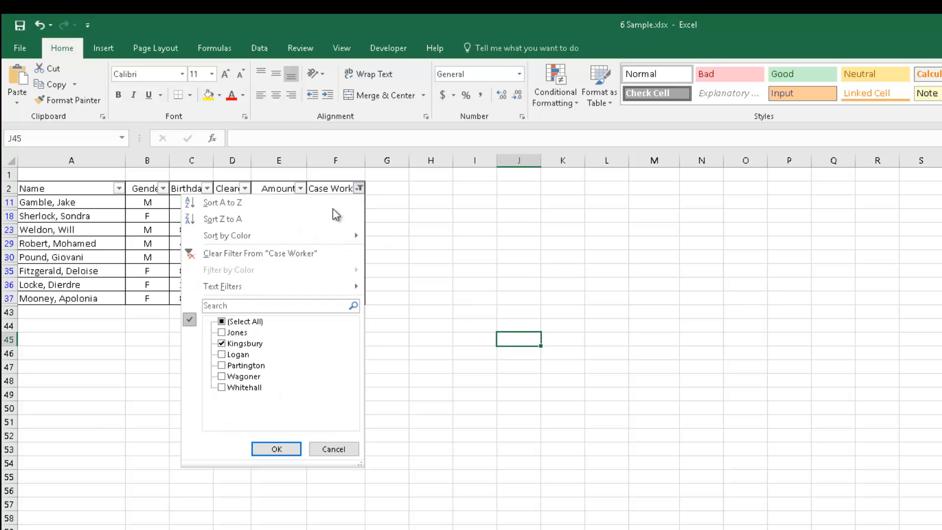
left_click(226, 253)
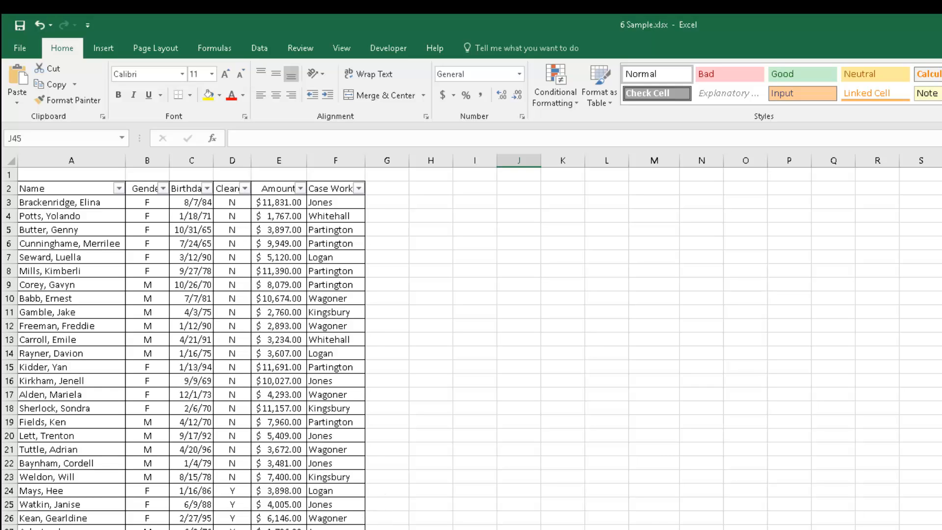
Switch to the Excel 6 - starter workbook and review its Filter Questions, Countries data and Post-Assessment sheets.
left_click(425, 529)
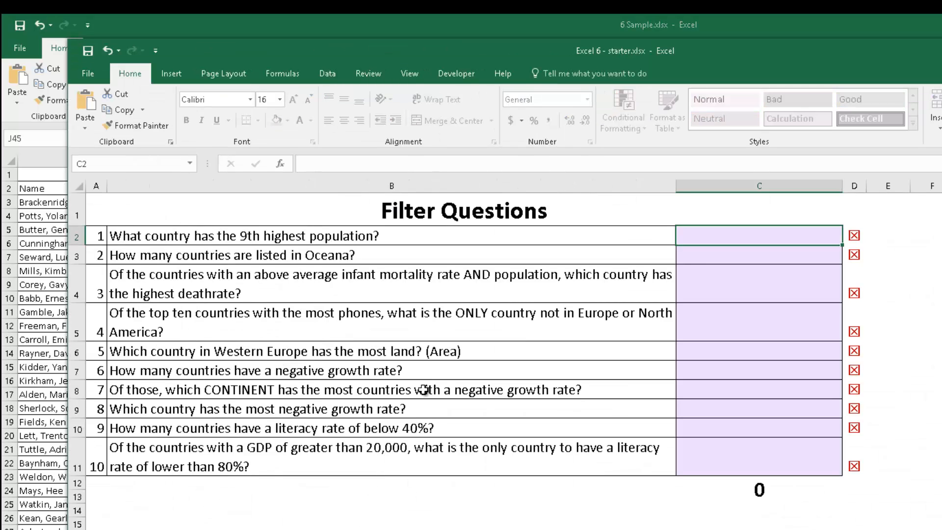
left_click_drag(735, 235, 711, 436)
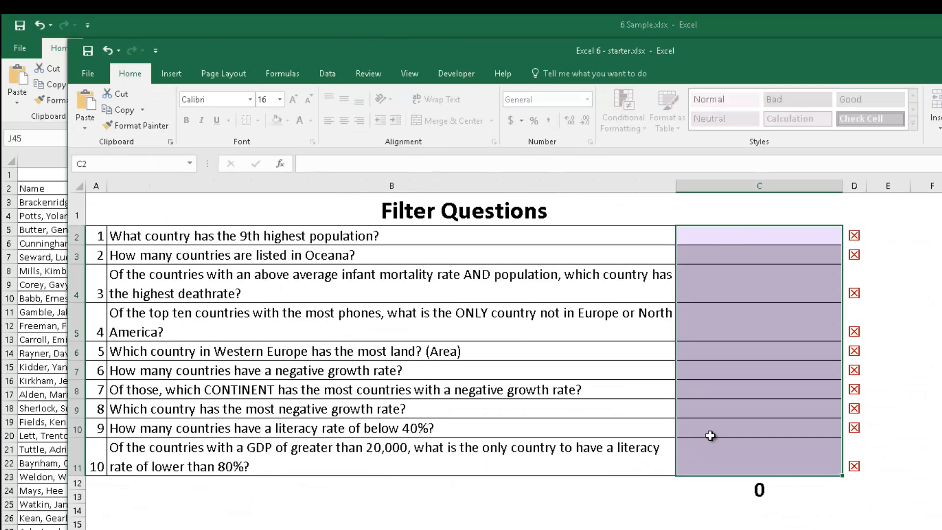
key("ctrl+Page_Up")
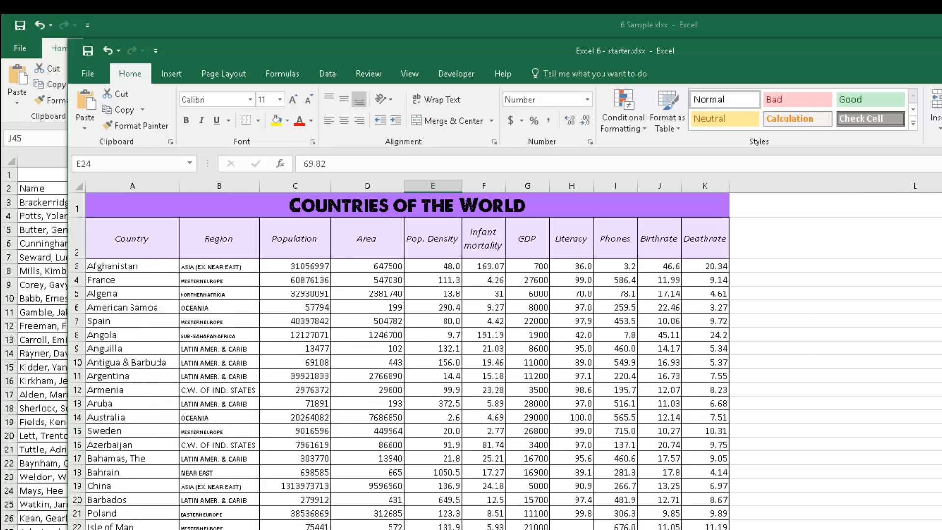
key("ctrl+Page_Down")
left_click(728, 243)
left_click(723, 274)
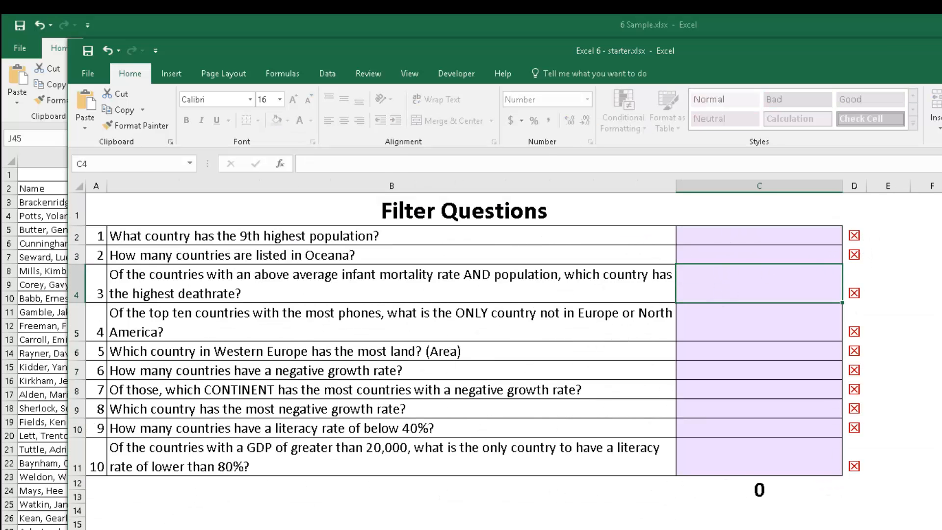
key("ctrl+Page_Down")
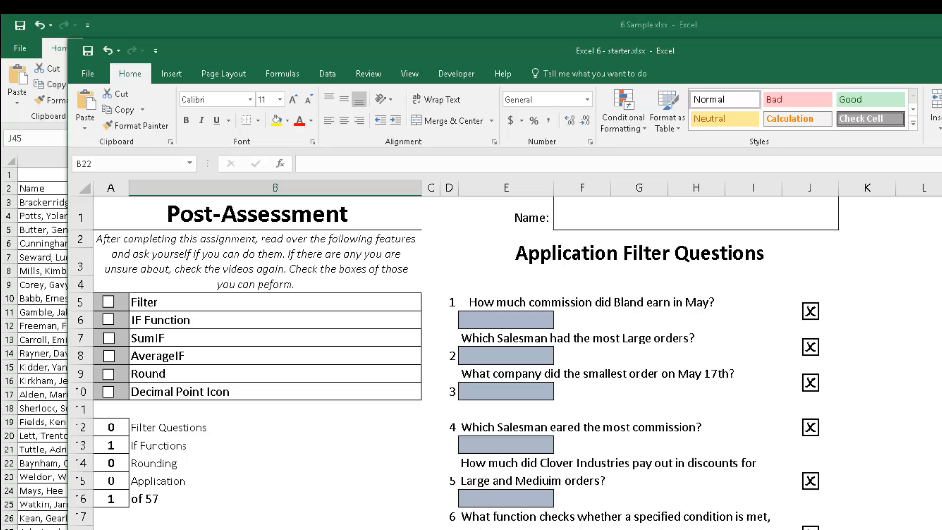
scroll(455, 345, "down", 1)
key("ctrl+Page_Down")
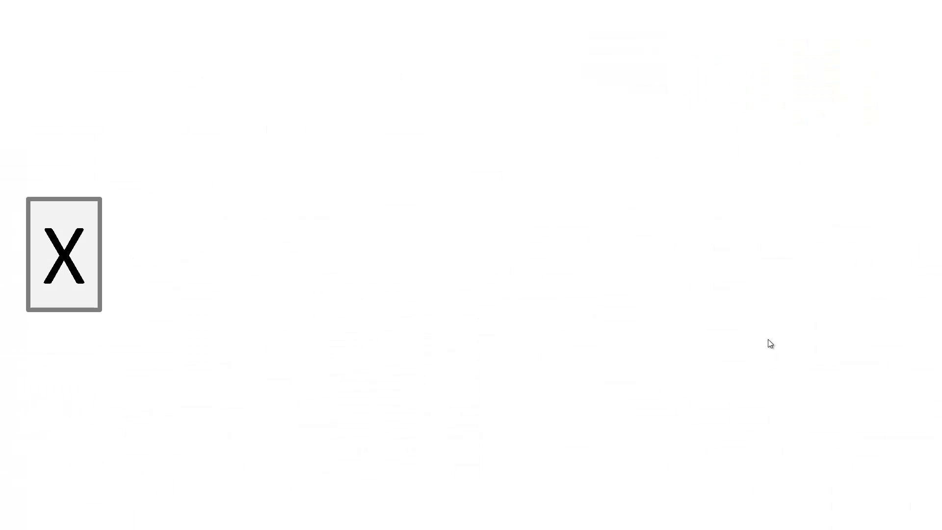
left_click(434, 209)
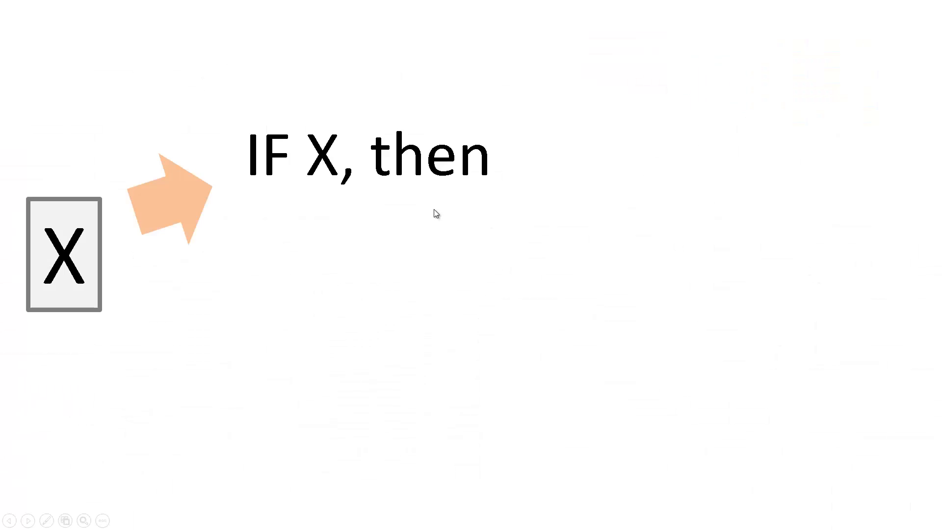
left_click(434, 209)
left_click(434, 209)
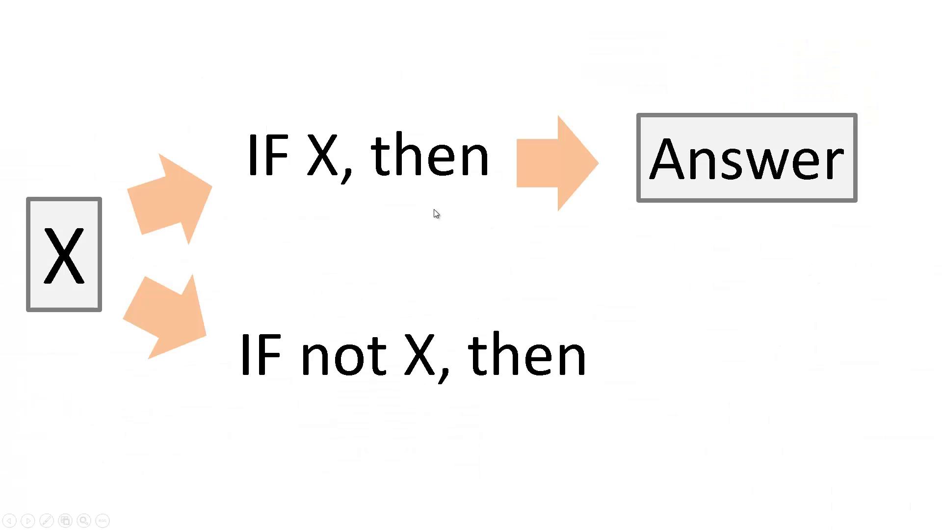
left_click(434, 209)
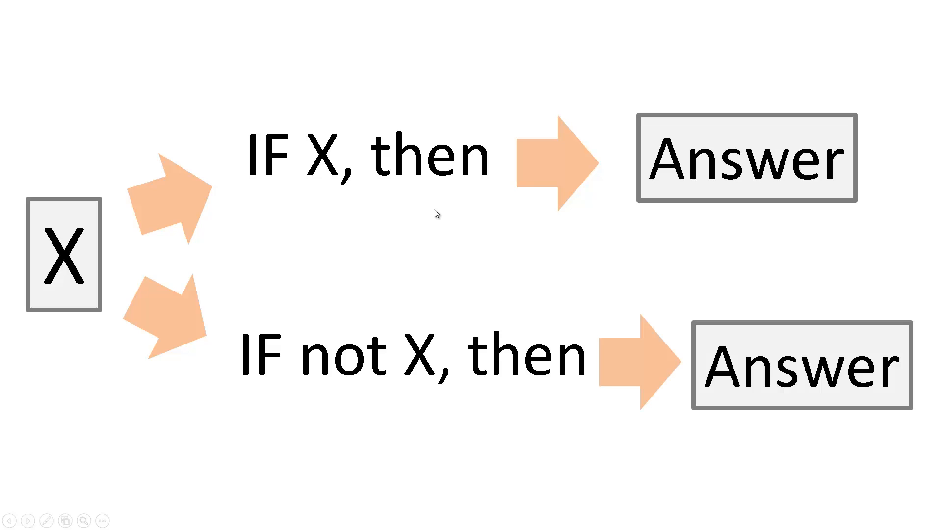
left_click(434, 209)
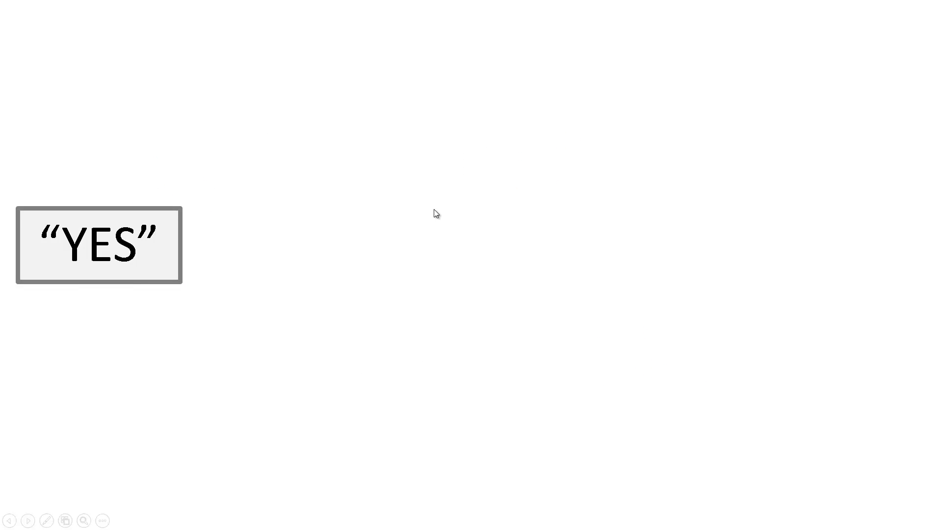
left_click(434, 209)
left_click(434, 209)
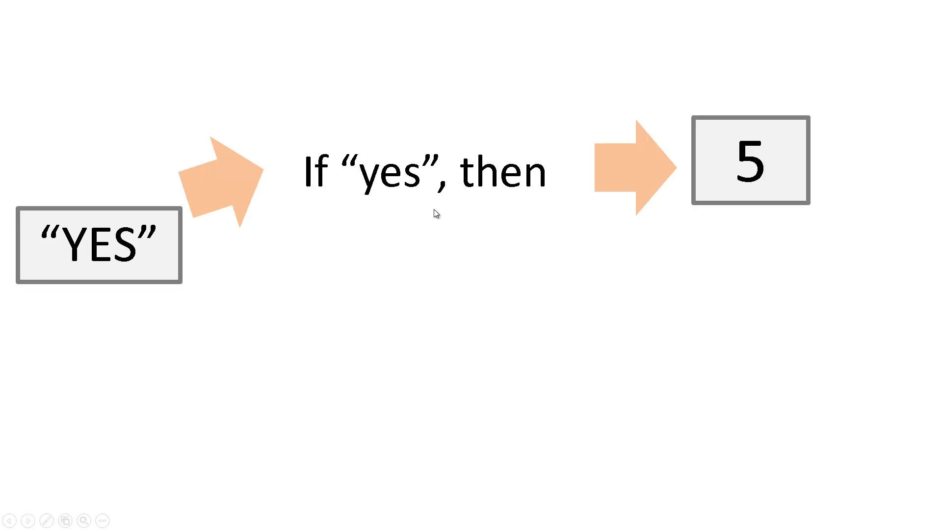
left_click(589, 283)
left_click(590, 286)
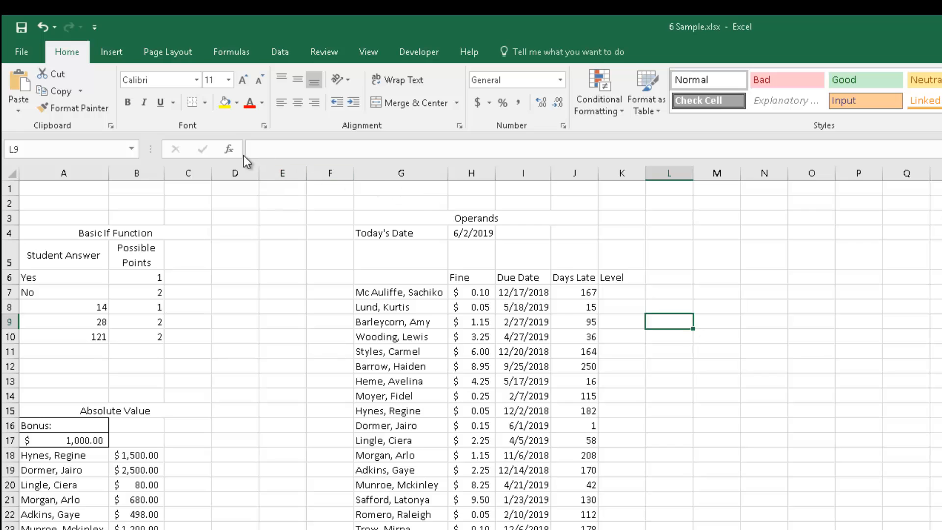
Open the Function Arguments dialog for IF through Insert Function in L9 and close it without entering arguments.
left_click(230, 150)
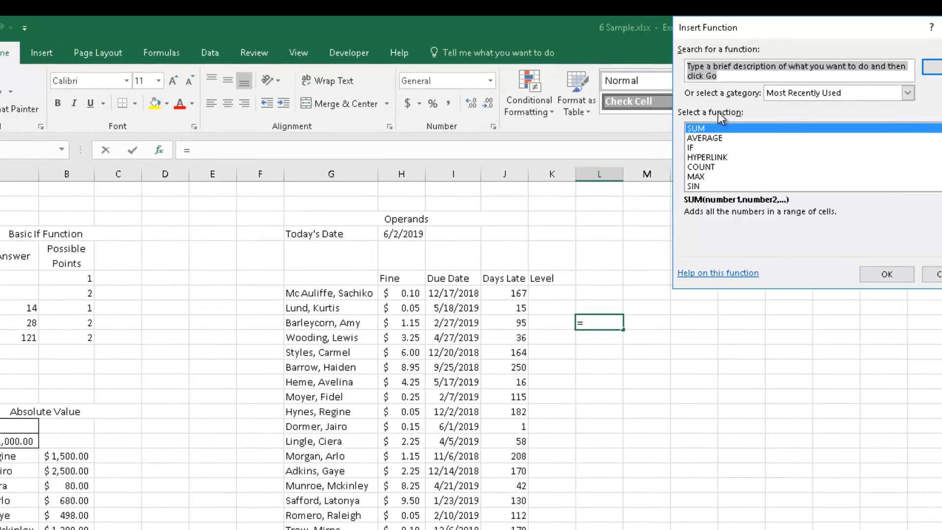
type("if")
double_click(464, 150)
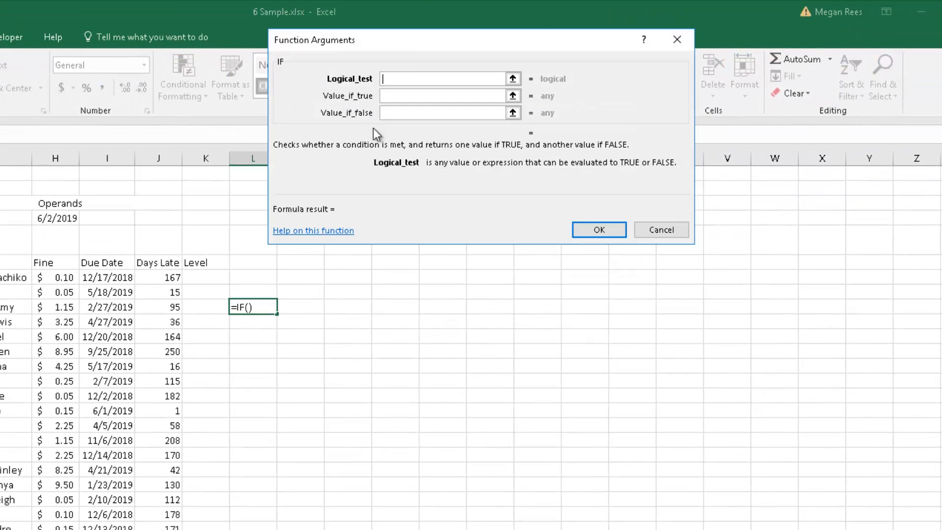
left_click_drag(398, 50, 169, 217)
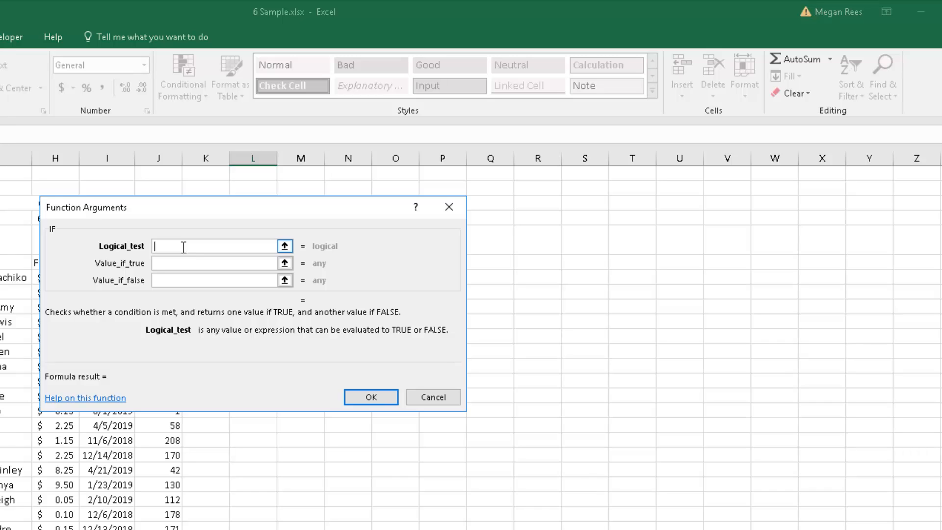
left_click(179, 264)
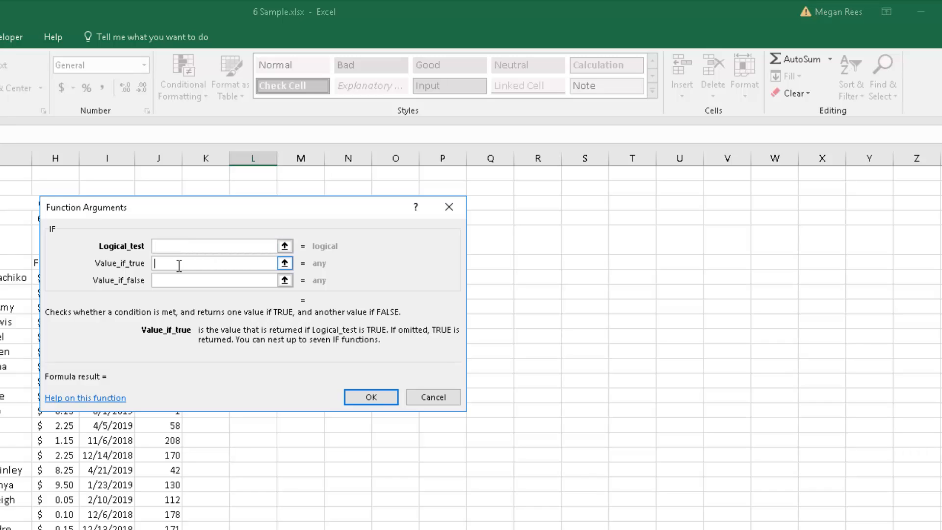
left_click(170, 281)
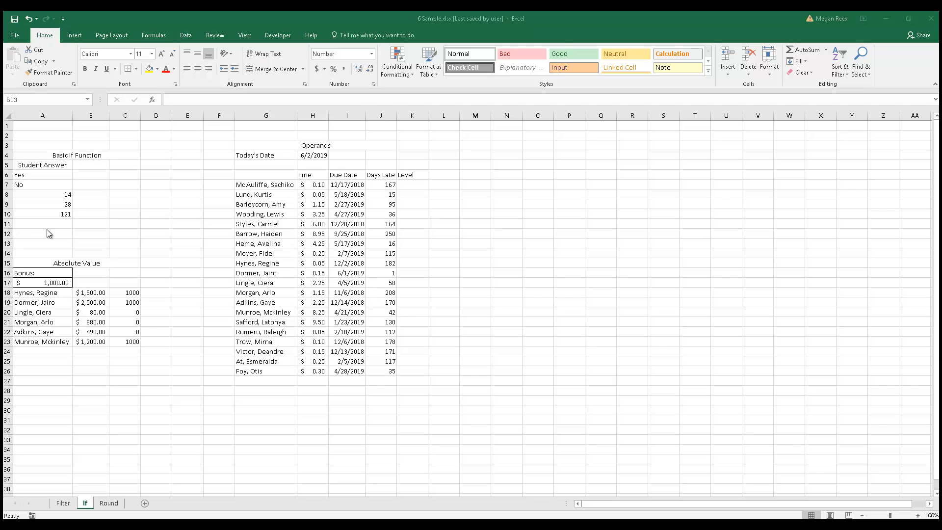
left_click(174, 195)
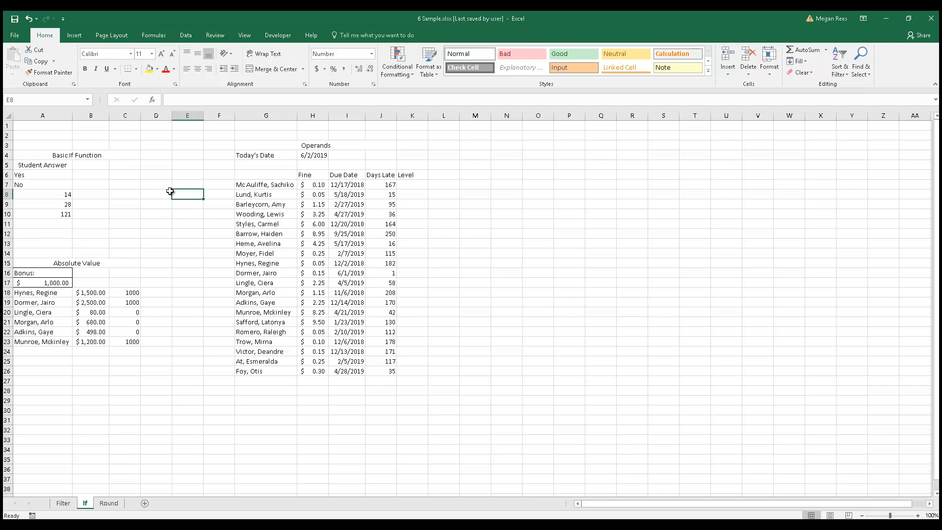
Enter =IF(A6="yes",5,0) in B6 to score the student answer in A6.
left_click(61, 175)
left_click(54, 184)
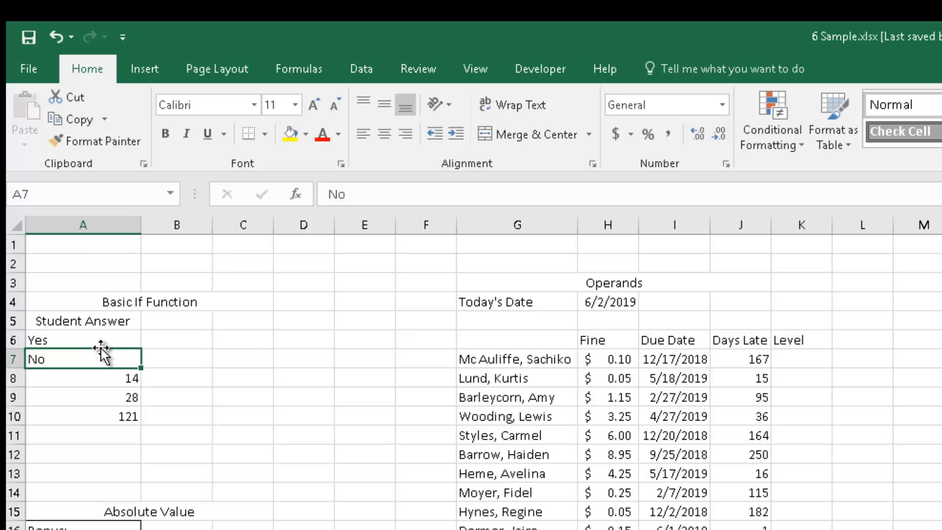
left_click(116, 342)
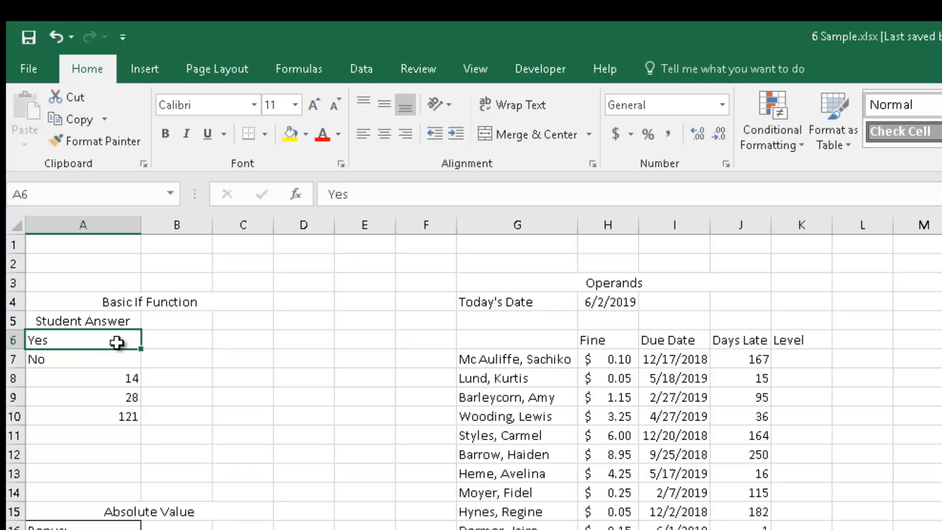
left_click(171, 336)
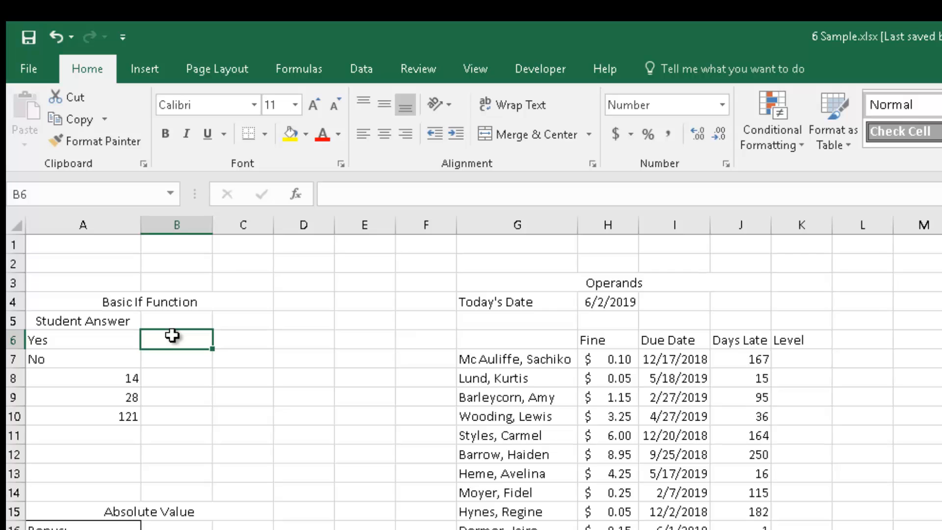
type("=if")
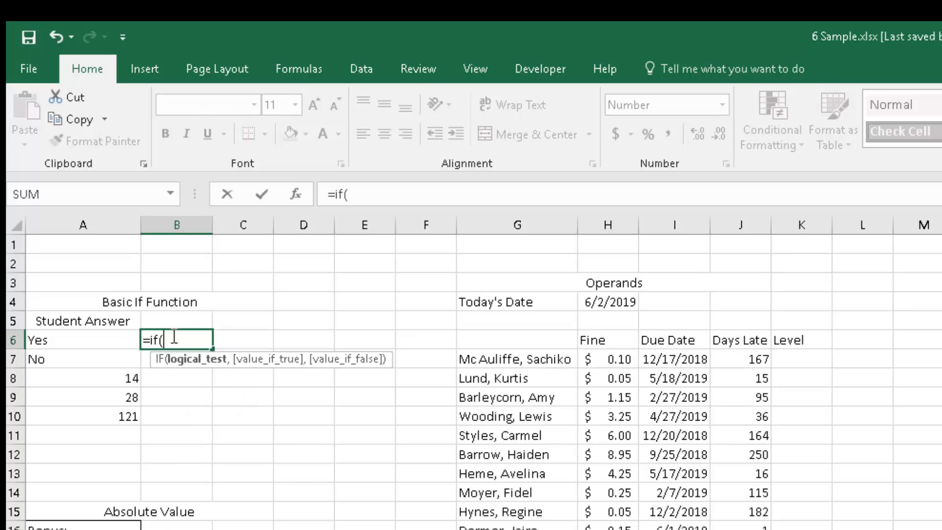
type("(")
left_click(125, 341)
type("=")
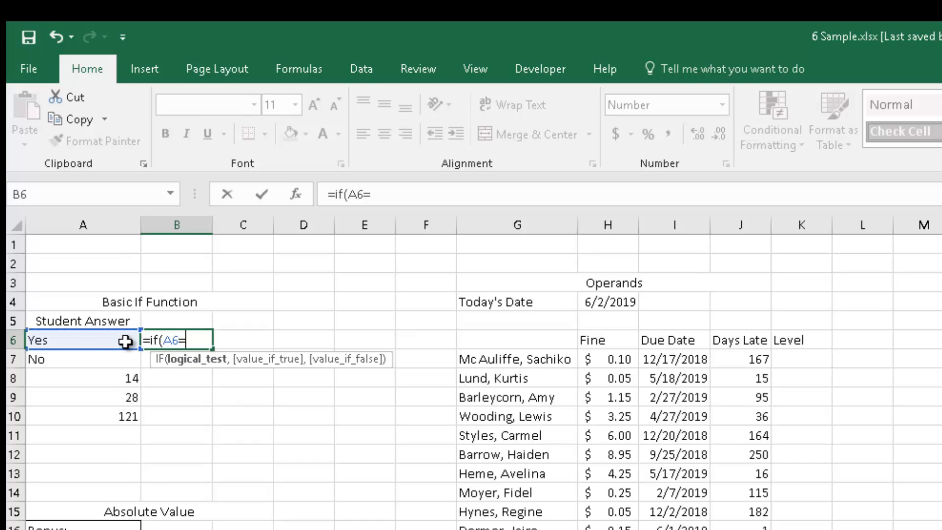
type("\"yes\"")
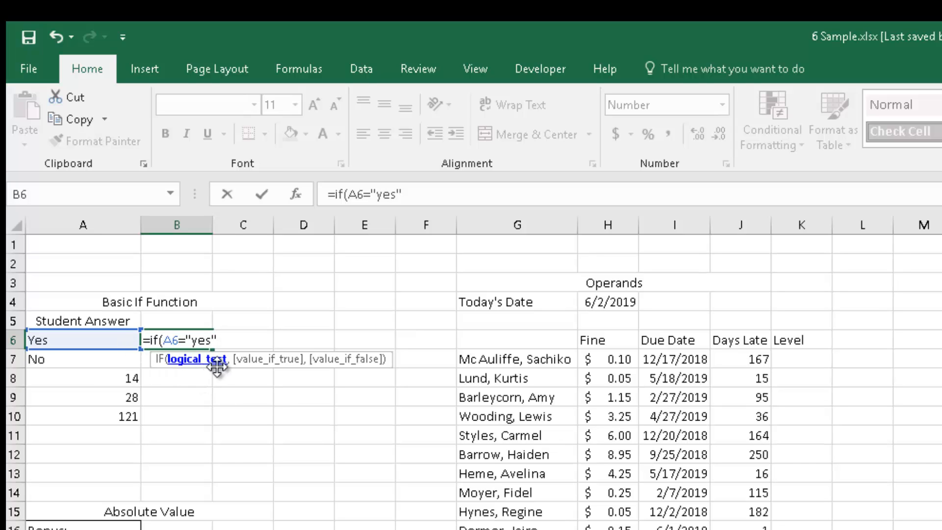
type(",")
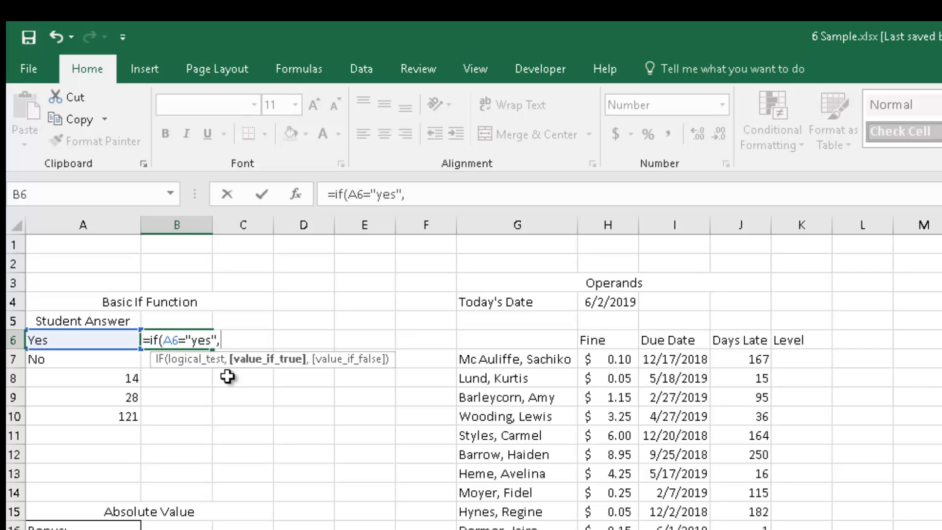
type("5,")
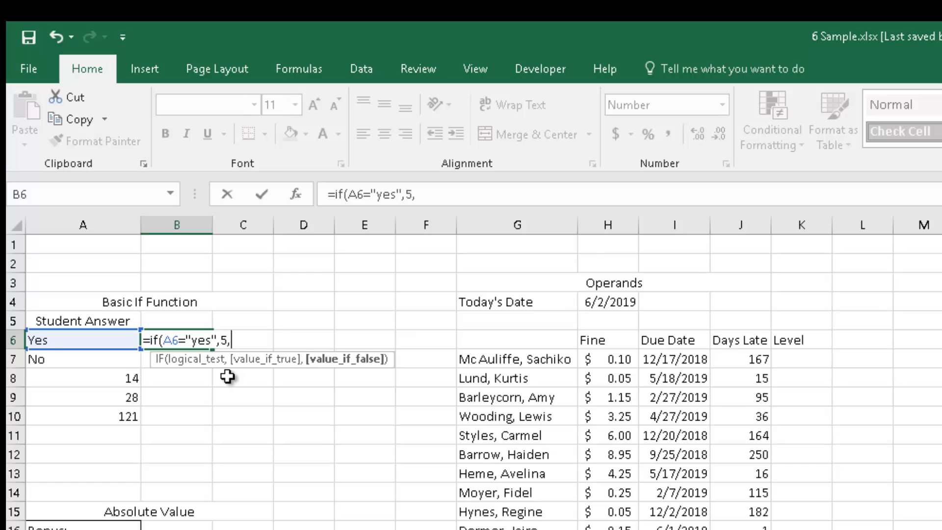
type("0")
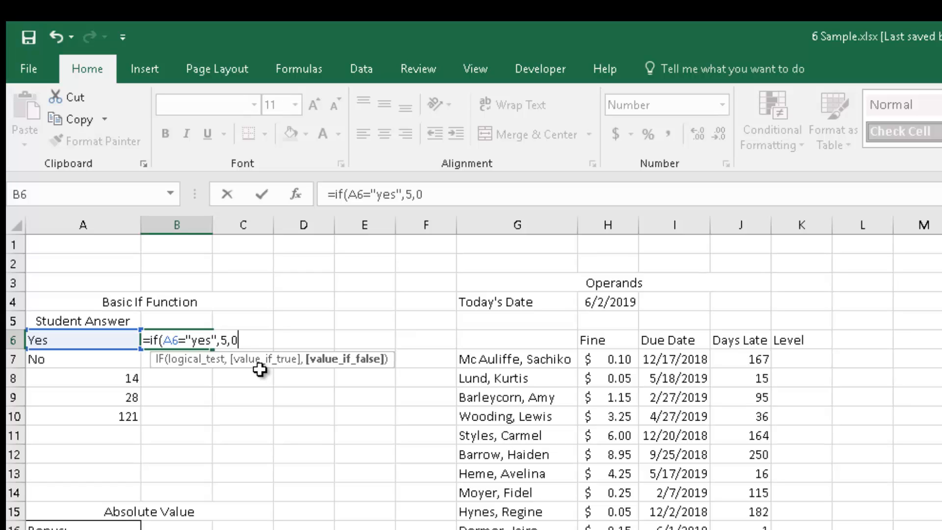
key("Return")
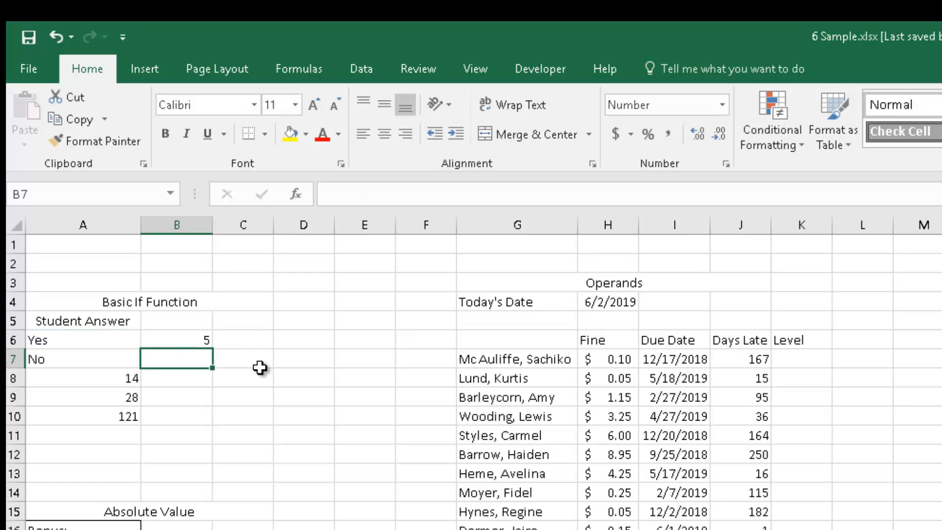
Test the score by changing A6's answer to No and then to etfete.
left_click(121, 335)
type("No")
key("Return")
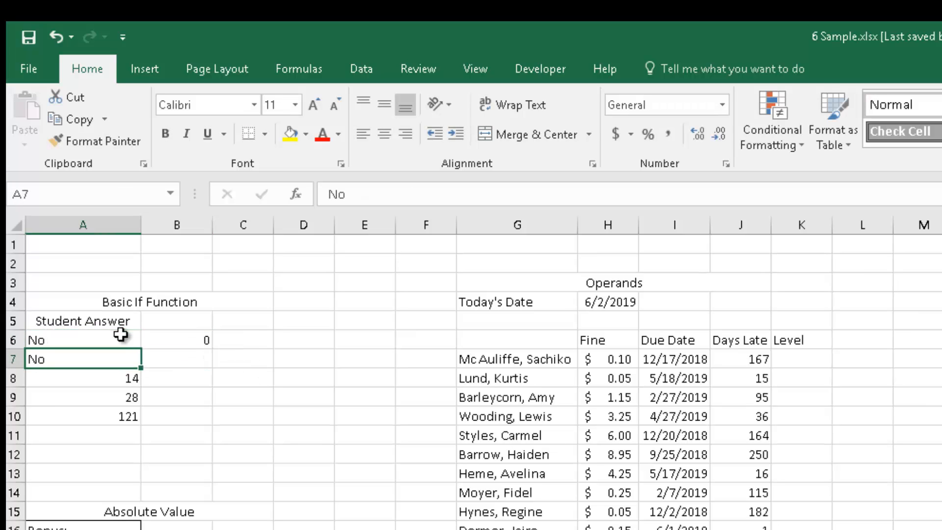
left_click(122, 336)
type("etfete")
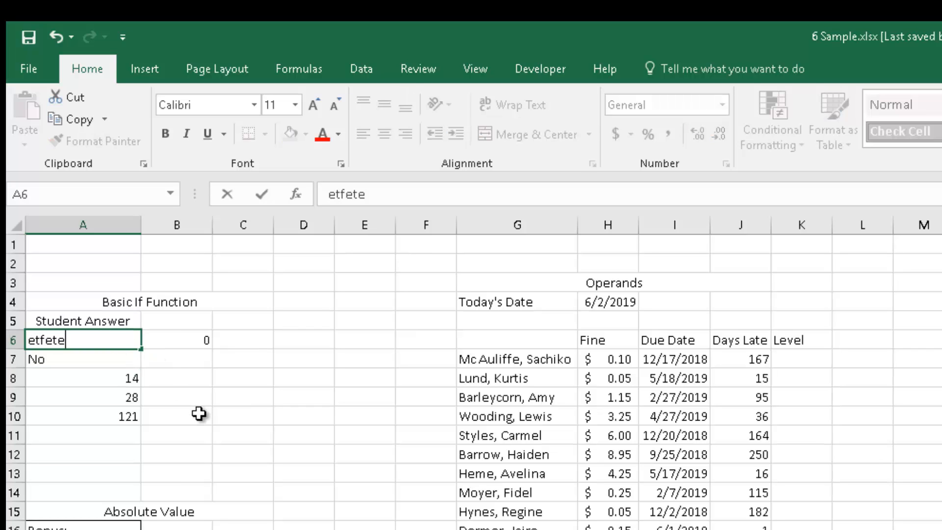
left_click(200, 415)
Test the score further by entering Yes, Y and finally Yes again in A6.
left_click(107, 340)
type("Yes")
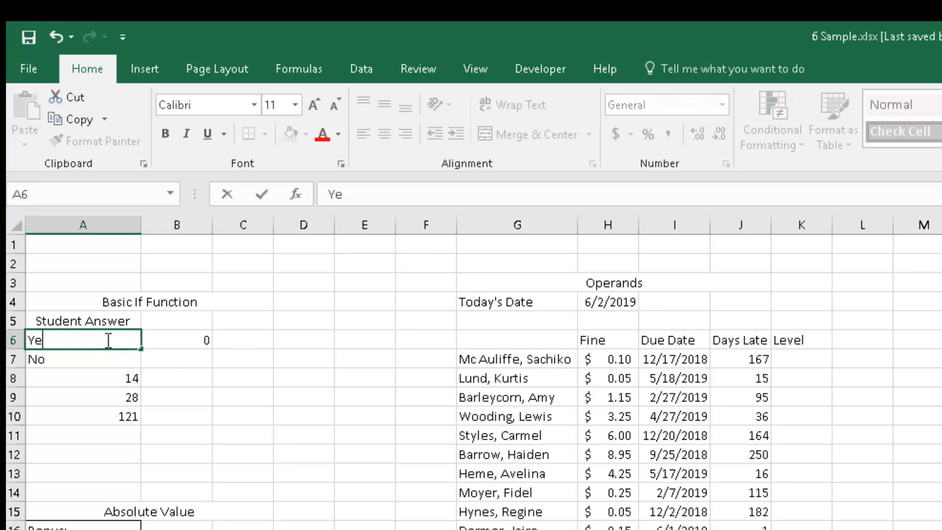
key("Return")
left_click(104, 341)
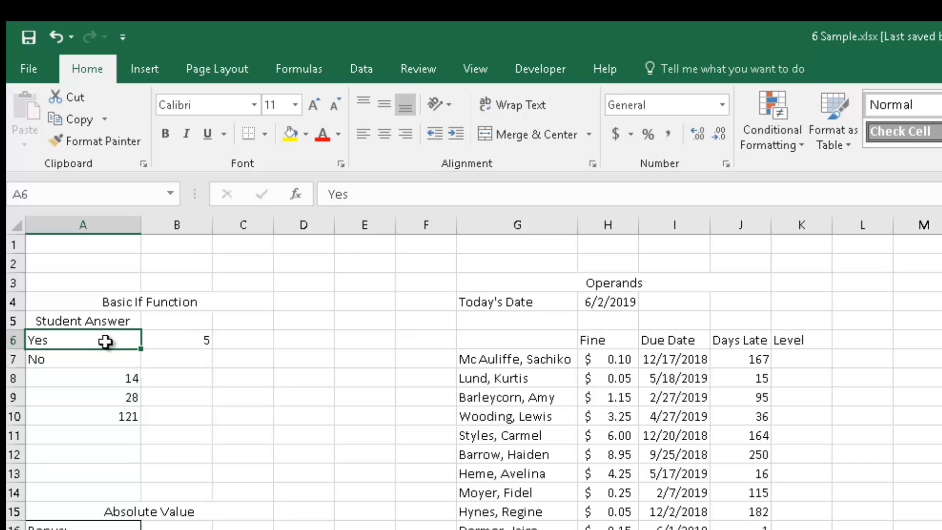
type("Y")
key("Return")
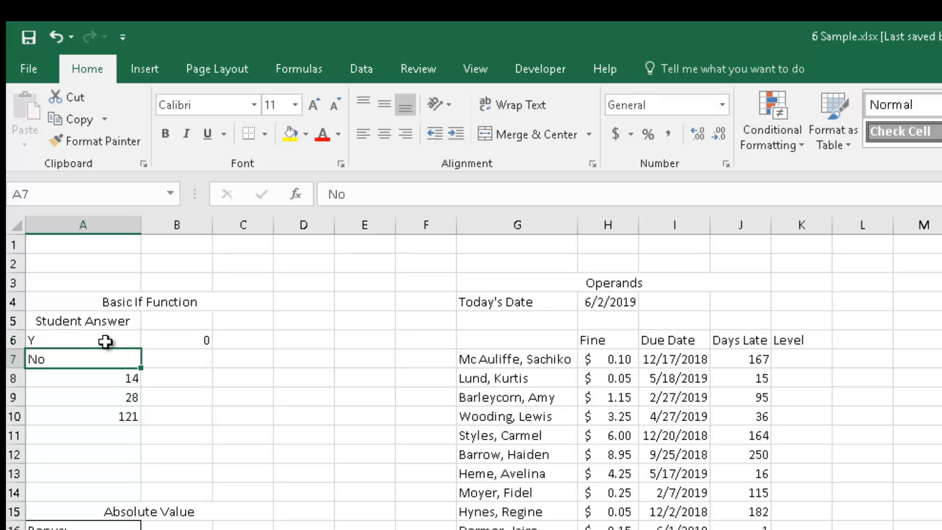
left_click(105, 340)
type("Yes")
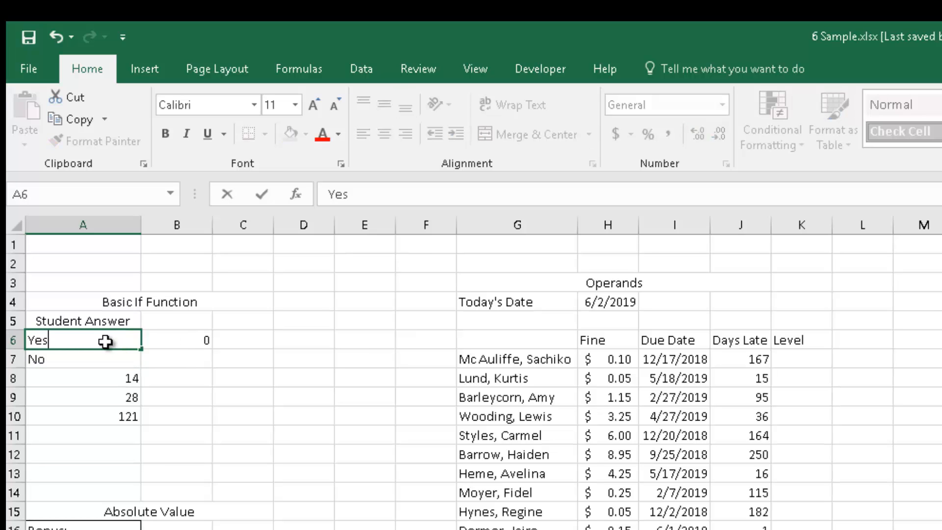
key("Return")
Edit B6's formula to nest a second test: =IF(A6="yes",5,IF(A6="no",0)).
left_click(190, 337)
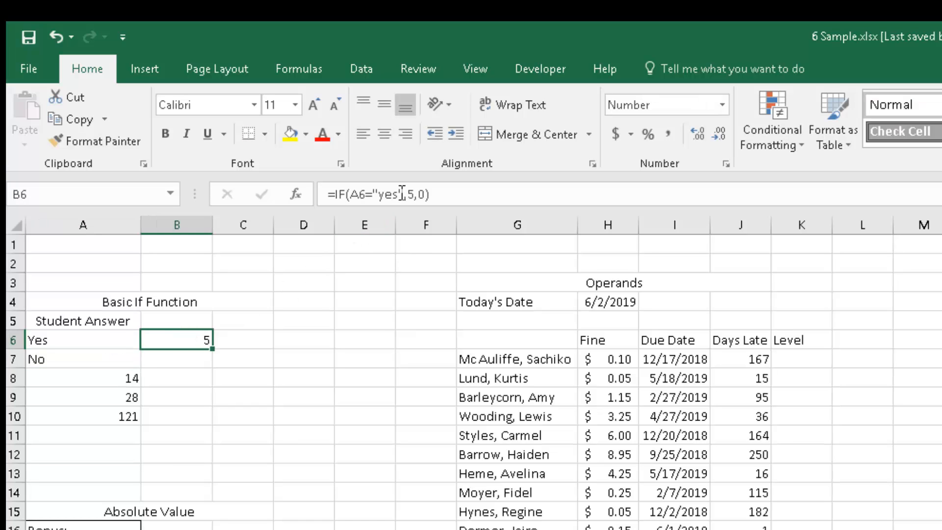
left_click(420, 196)
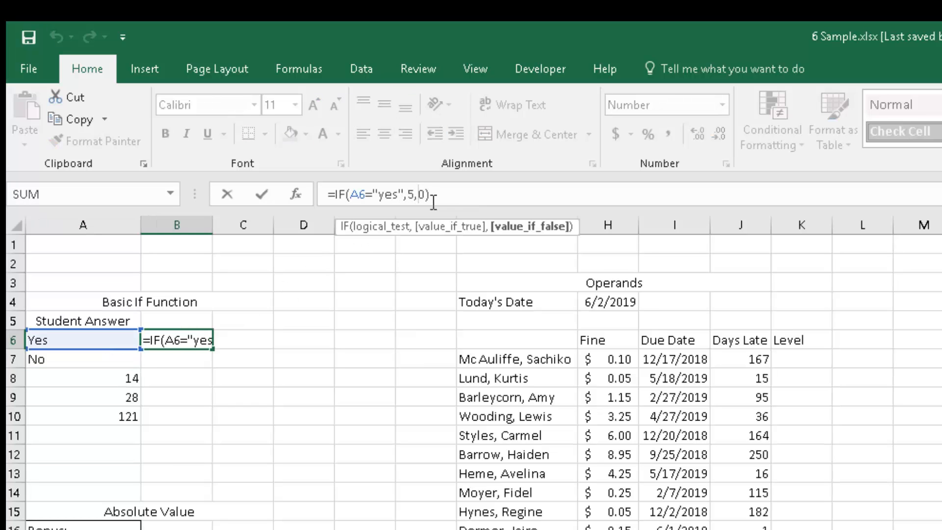
key("Delete")
key("BackSpace")
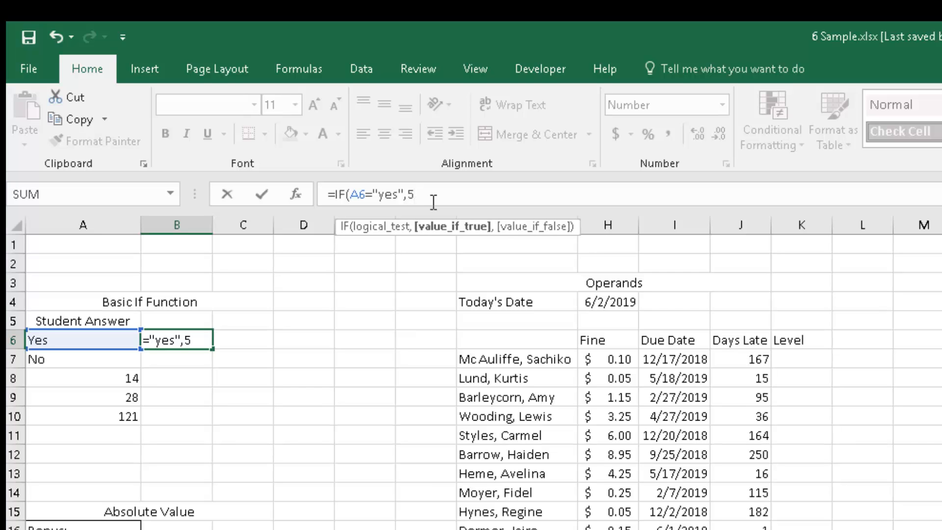
type(",")
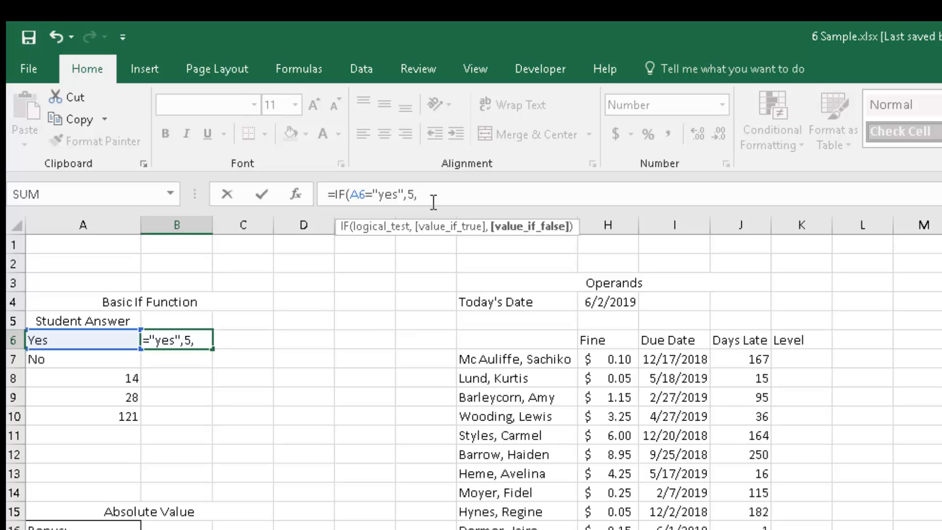
type("if(")
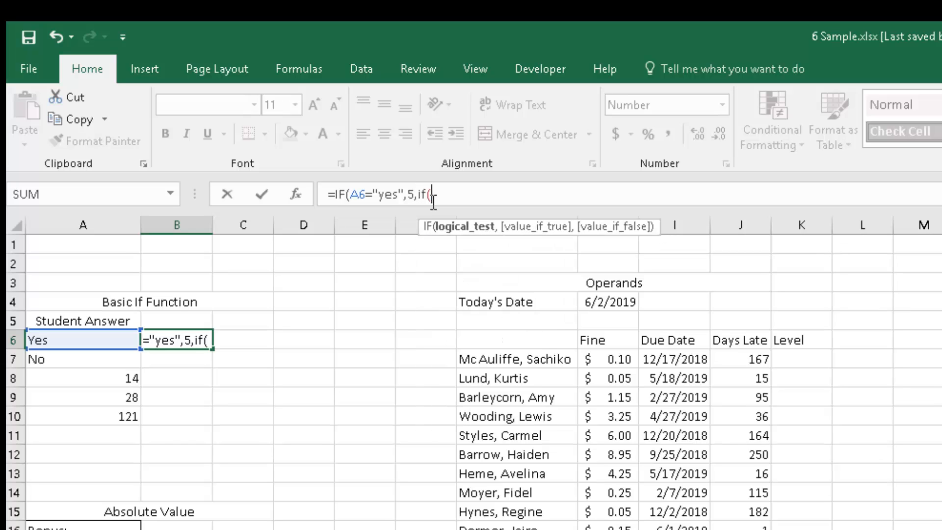
left_click(106, 338)
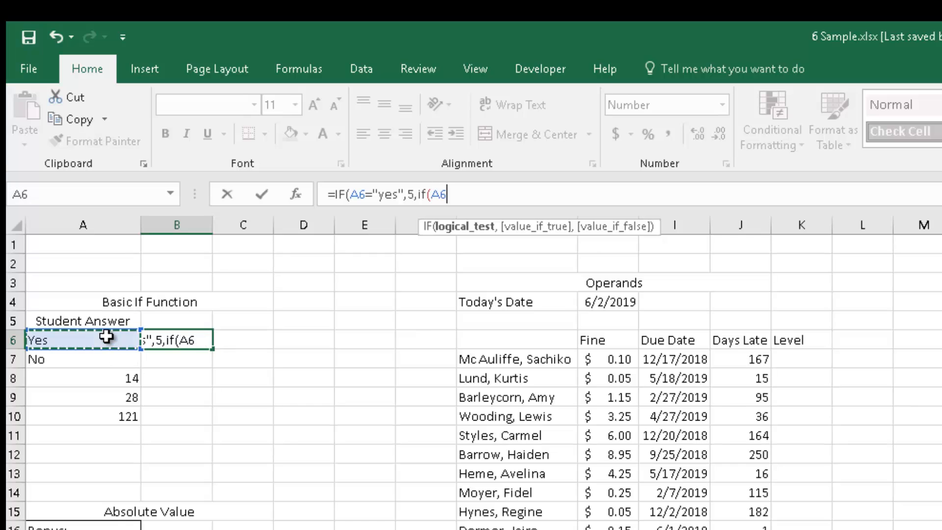
type("=\"no")
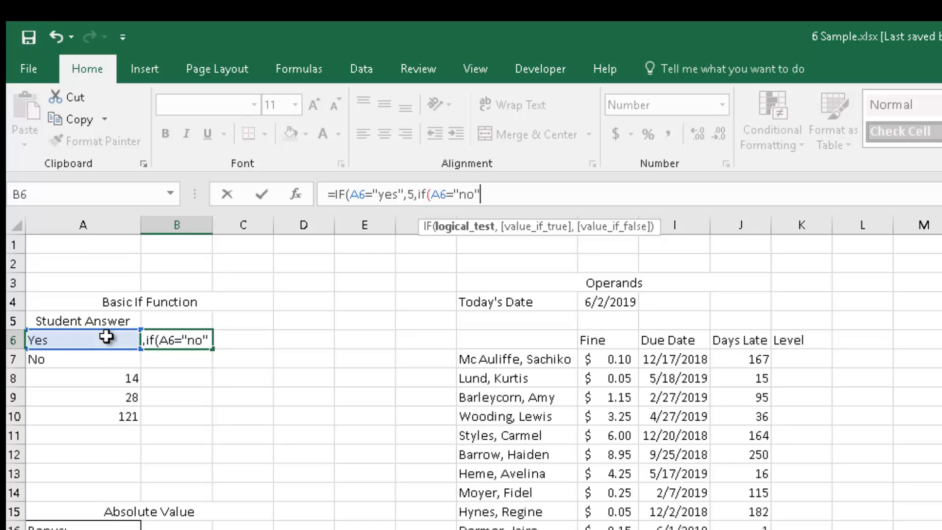
type("\",")
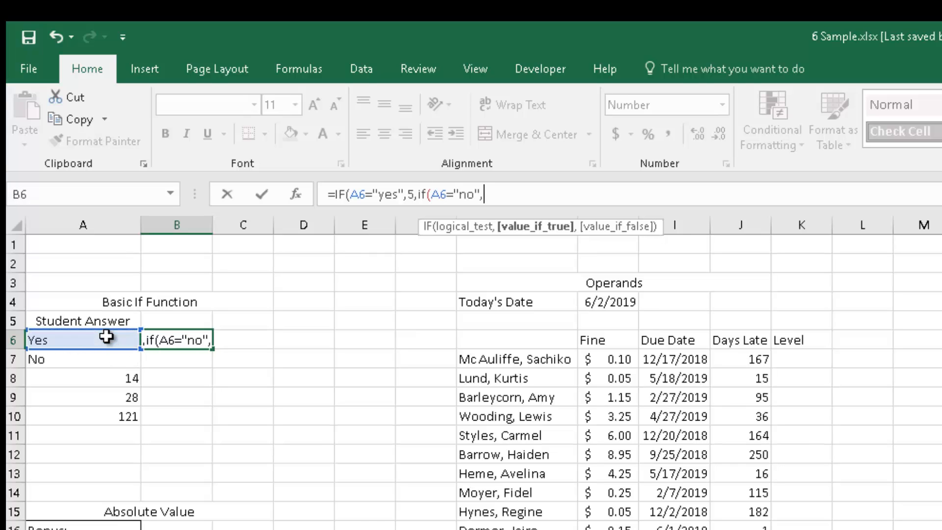
type("0")
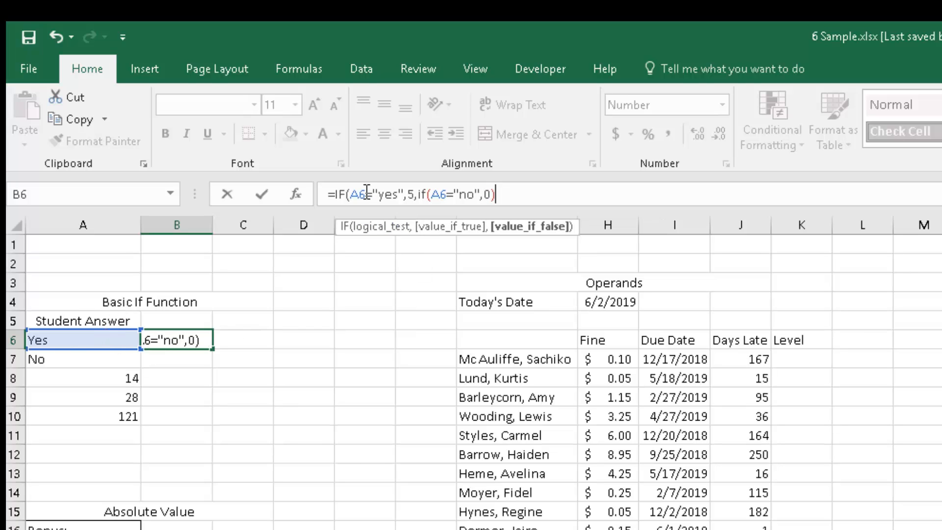
type("))")
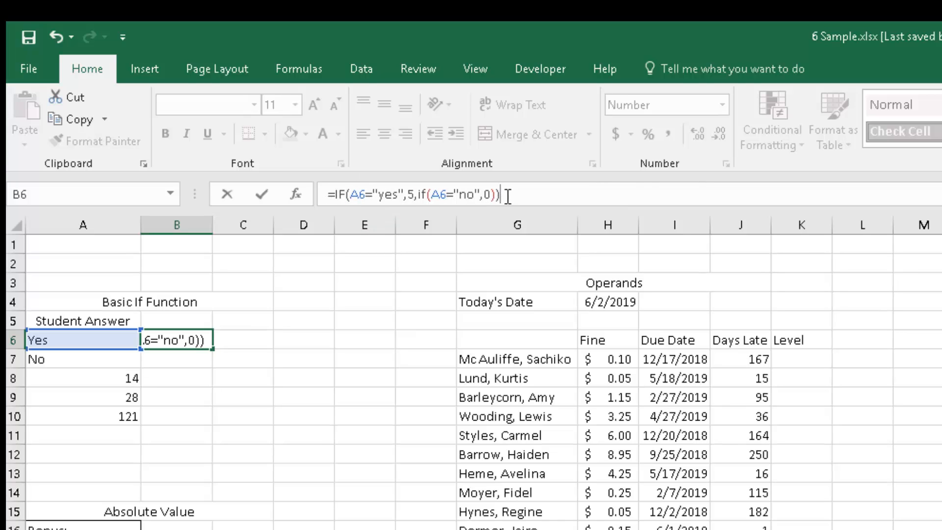
key("Return")
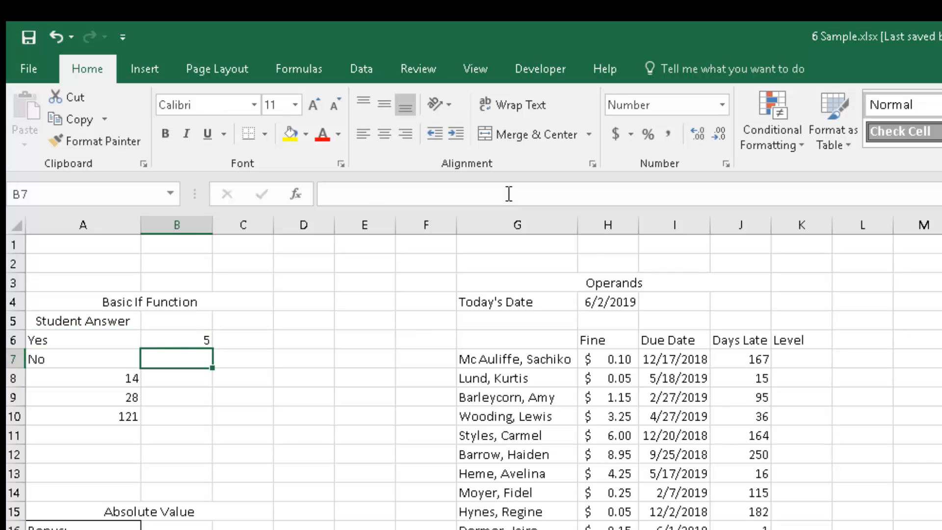
Fill B6's formula down to B7 and inspect the adjusted cell references.
left_click(166, 338)
left_click_drag(213, 349, 207, 363)
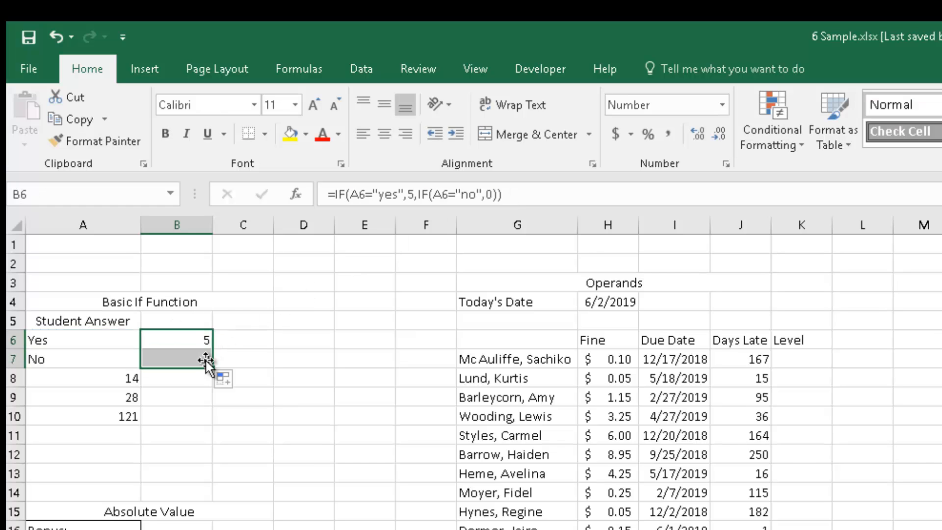
left_click(172, 362)
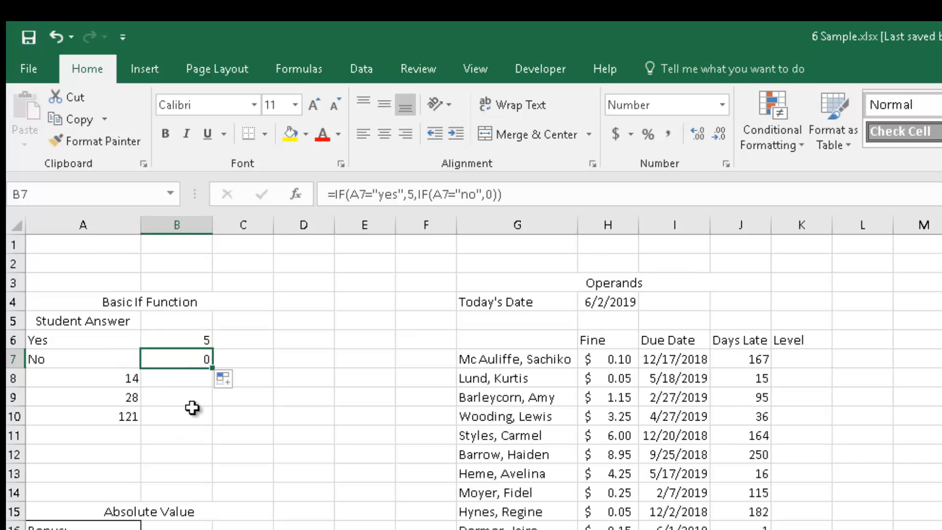
left_click(492, 194)
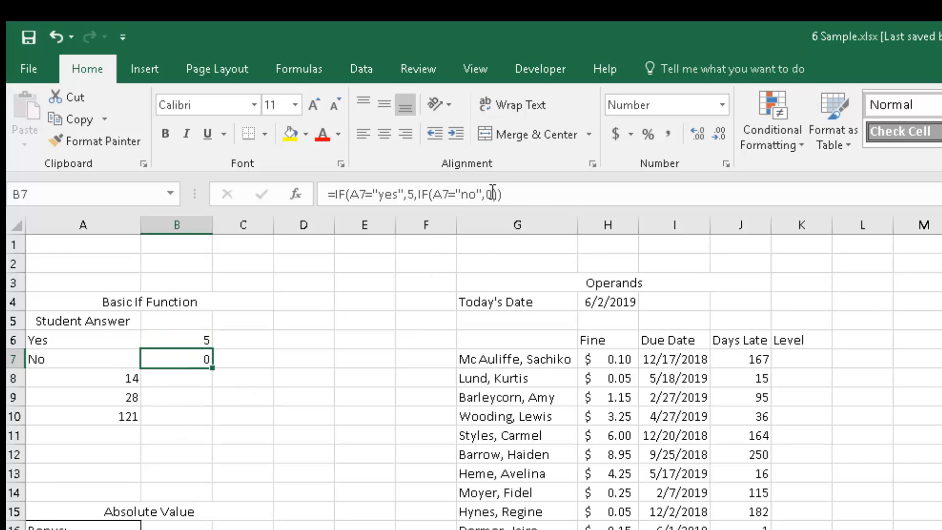
left_click(187, 337)
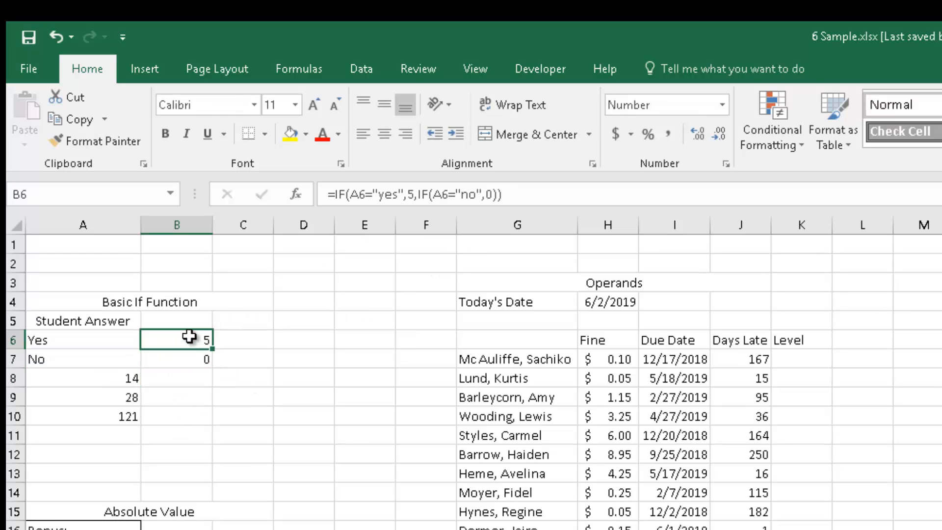
Replace the nested IF's 0 result with "panda bear" in B6's formula.
left_click(489, 195)
key("Delete")
type("pand")
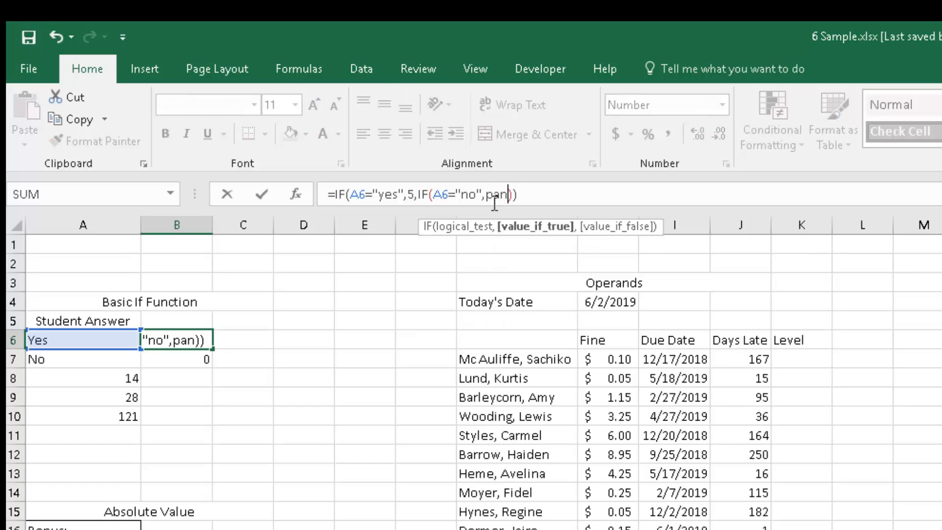
key("BackSpace")
key("BackSpace")
key("BackSpace")
key("BackSpace")
type("\"panda bear")
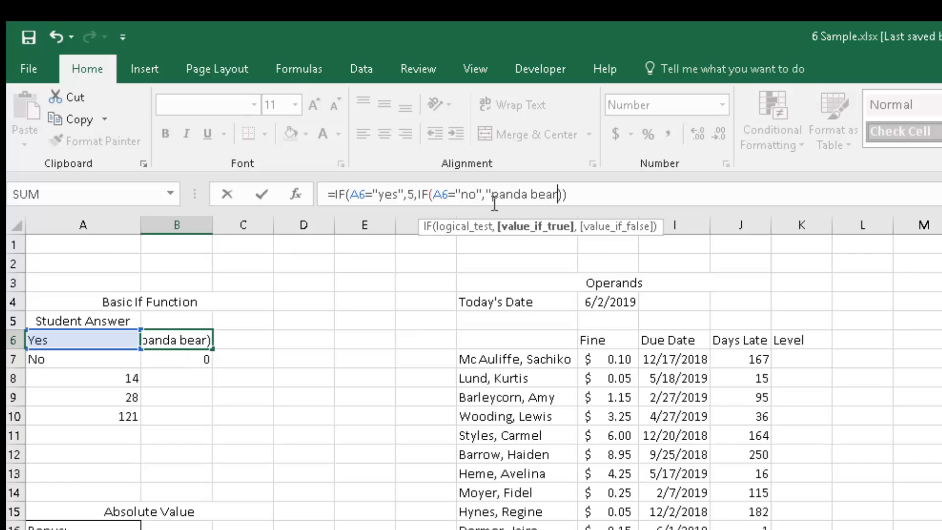
type("\"")
left_click(564, 448)
Fill the updated formula from B6 down to B7.
left_click(180, 346)
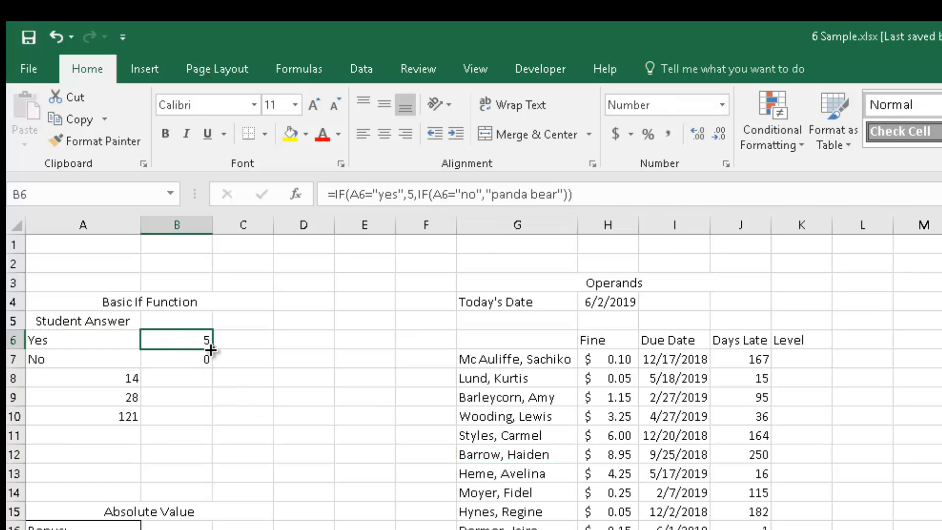
left_click_drag(211, 350, 211, 365)
left_click(300, 488)
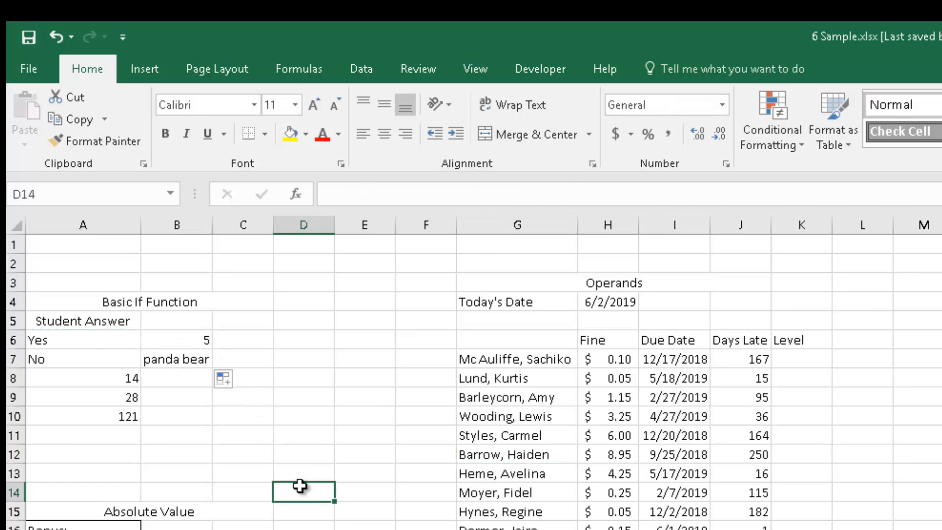
Replace the "panda bear" result in B7's nested IF formula with the calculation 7*3.
left_click(322, 417)
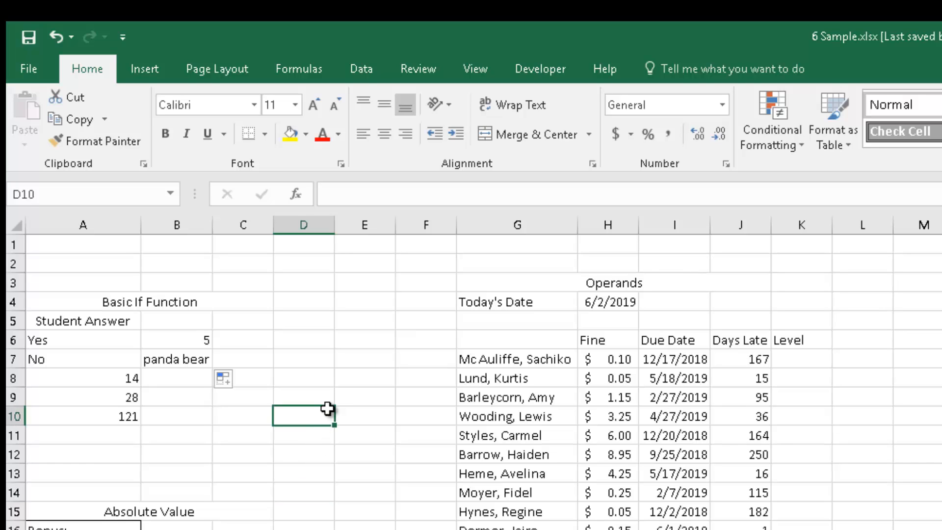
left_click(329, 399)
left_click(189, 354)
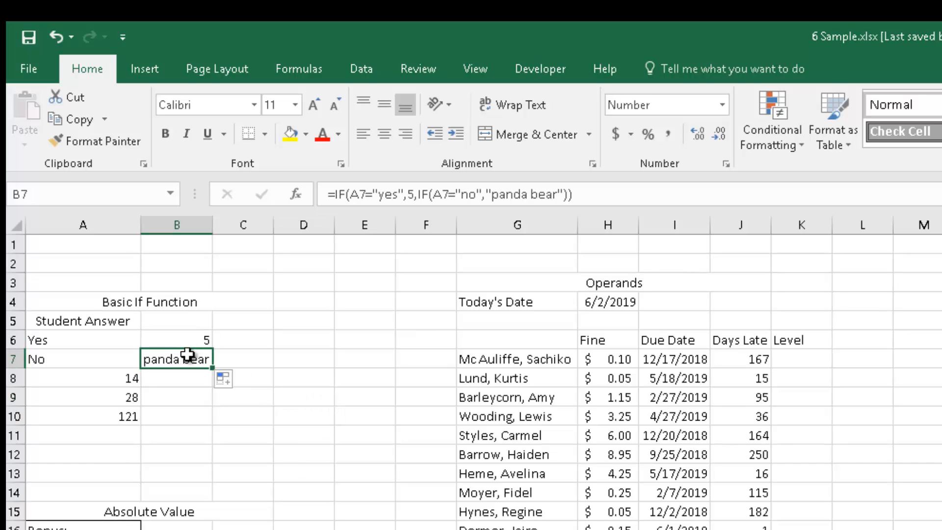
left_click(192, 345)
left_click(192, 357)
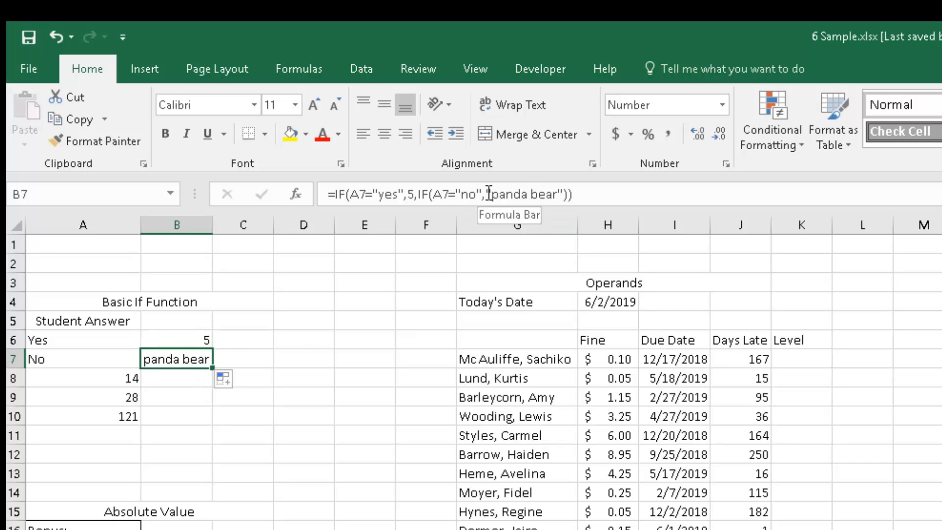
left_click_drag(492, 194, 545, 197)
left_click(552, 196)
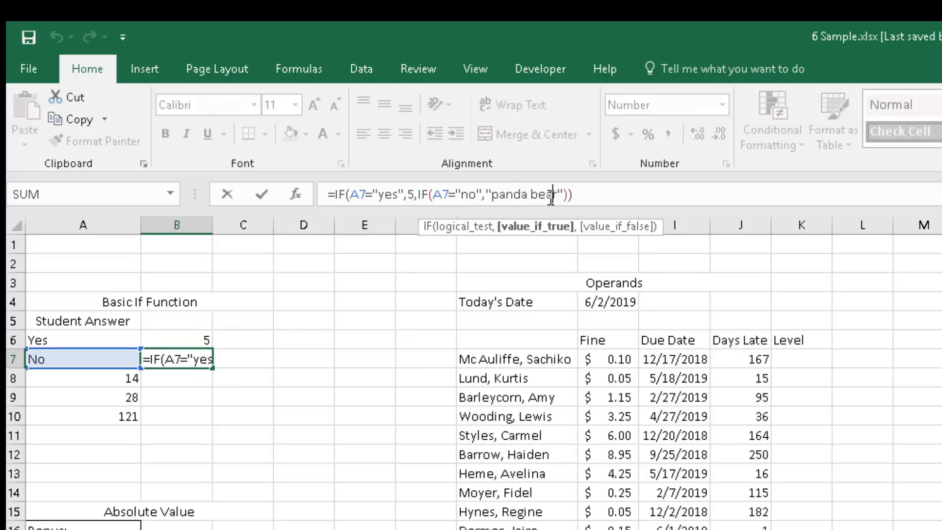
key("BackSpace")
key("BackSpace")
key("BackSpace")
key("BackSpace")
key("BackSpace")
key("BackSpace")
key("BackSpace")
key("BackSpace")
key("BackSpace")
key("BackSpace")
key("BackSpace")
key("BackSpace")
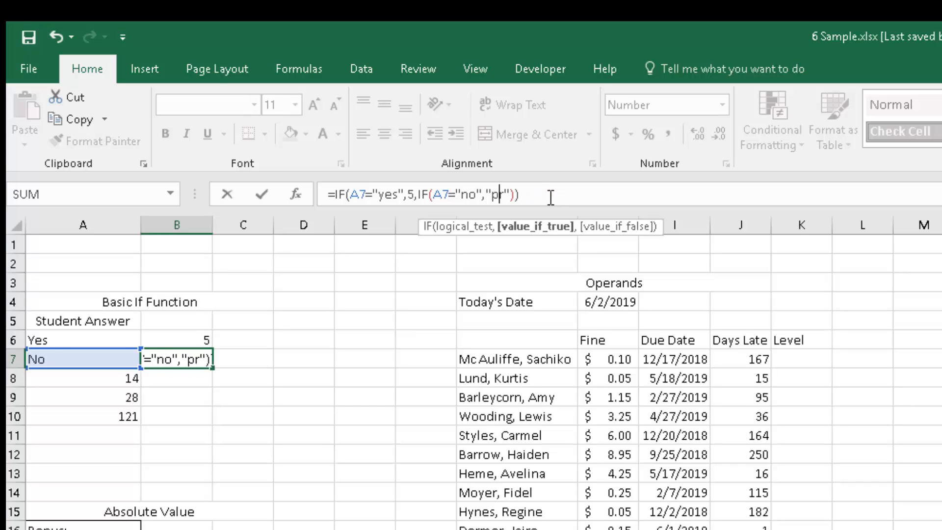
key("Delete")
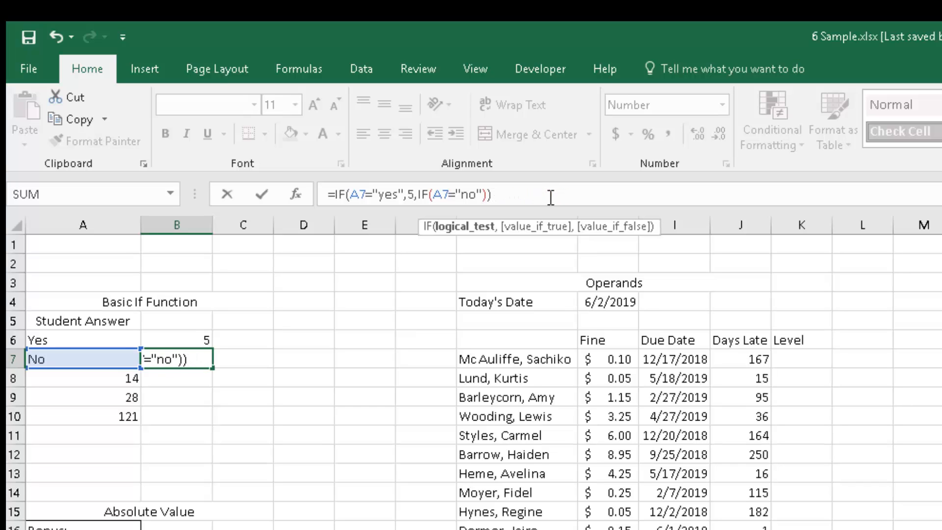
type(",")
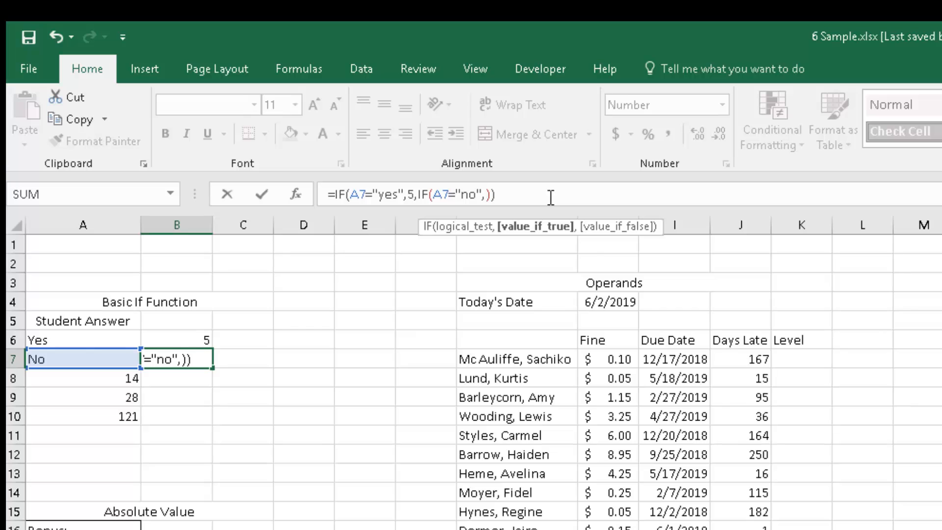
type("7*3")
key("Return")
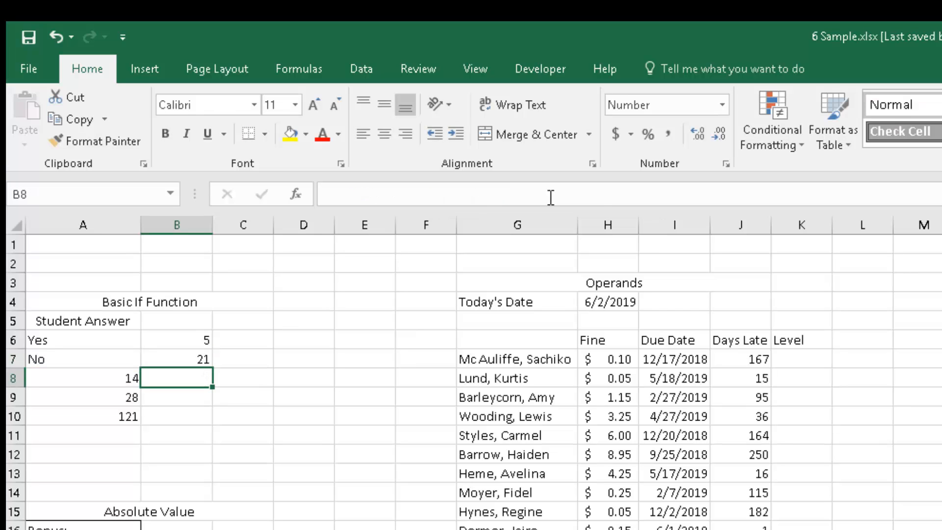
Change B7's nested IF result from 7*3 to the cell product B18*C18.
left_click(237, 378)
left_click(189, 341)
left_click(192, 358)
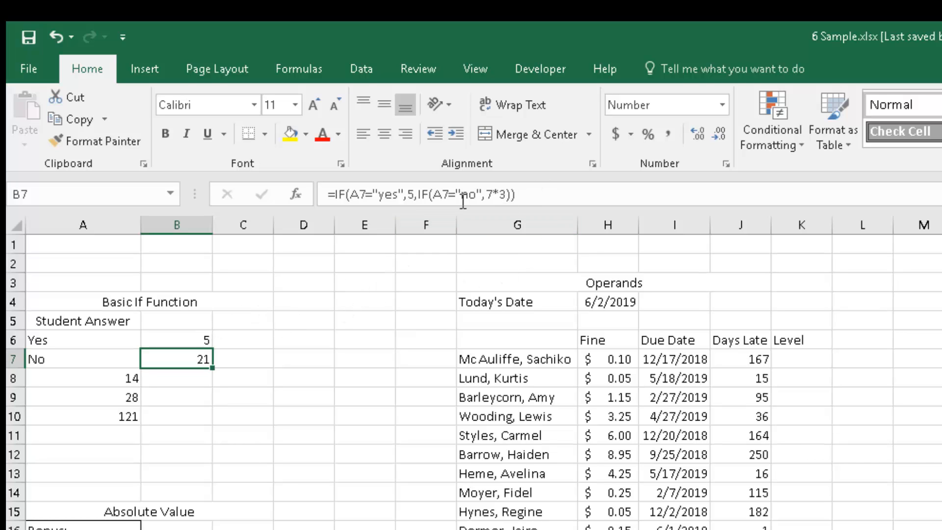
left_click(491, 194)
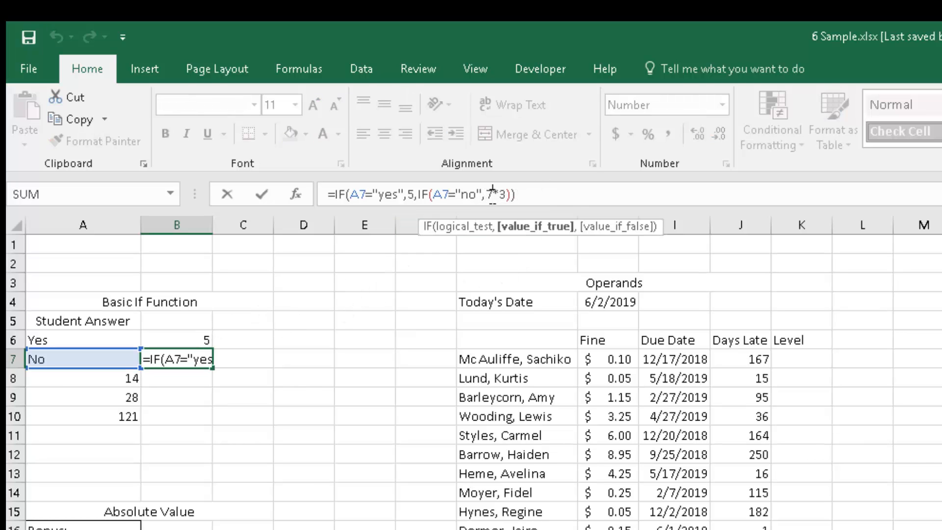
key("Delete")
key("BackSpace")
key("Delete")
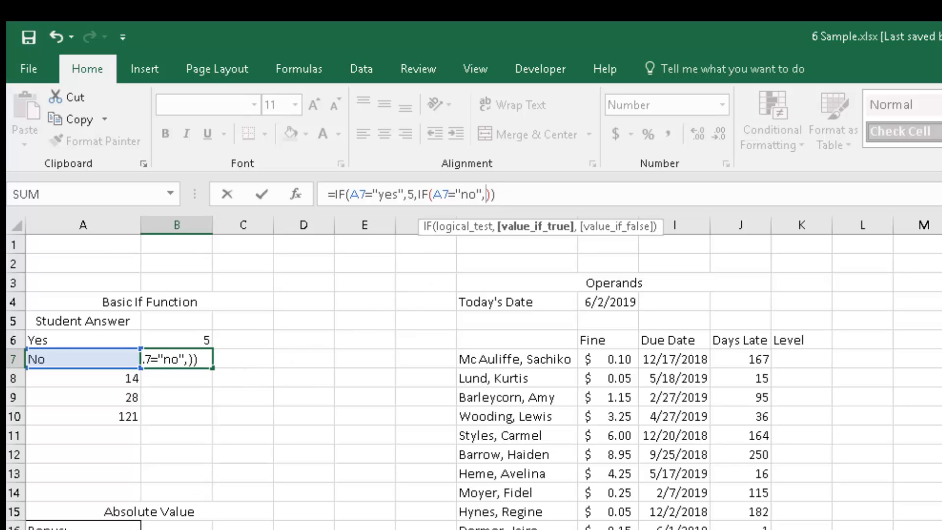
type("B18")
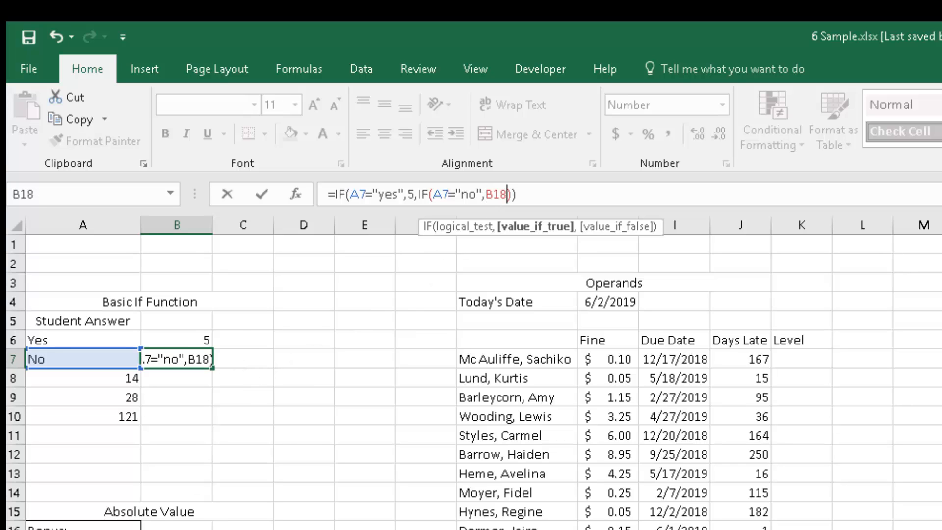
type("*C18")
key("Return")
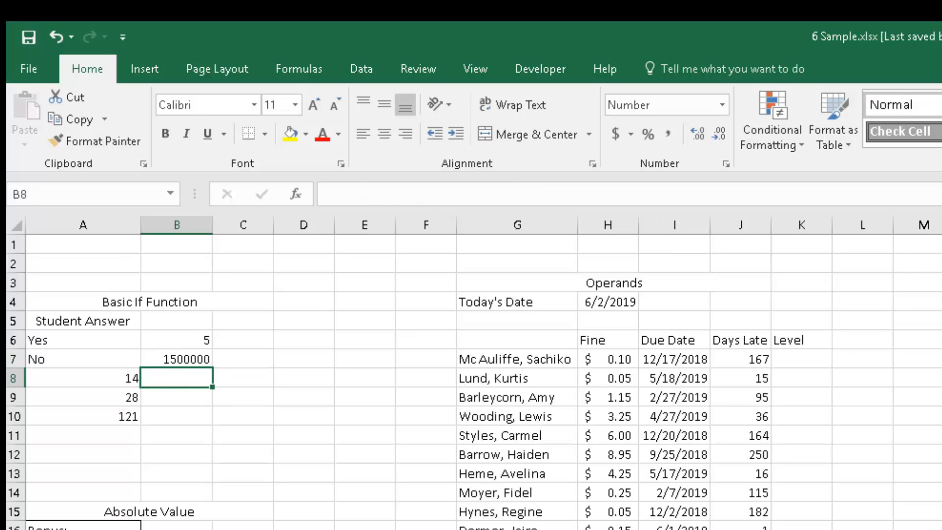
Enter a formula in B8 testing whether A8 equals 14 with A8*4 and 0 as results, accepting Excel's correction.
left_click(204, 381)
type("=")
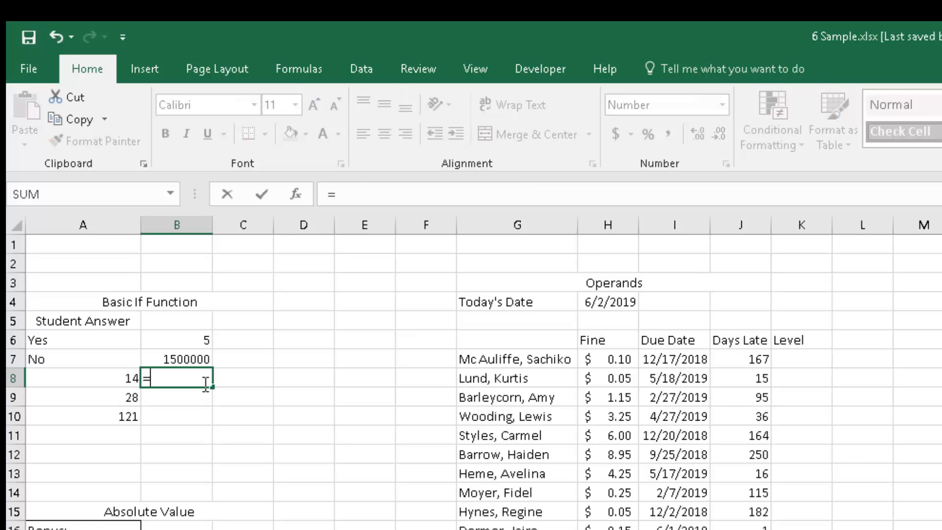
left_click(108, 377)
type("=")
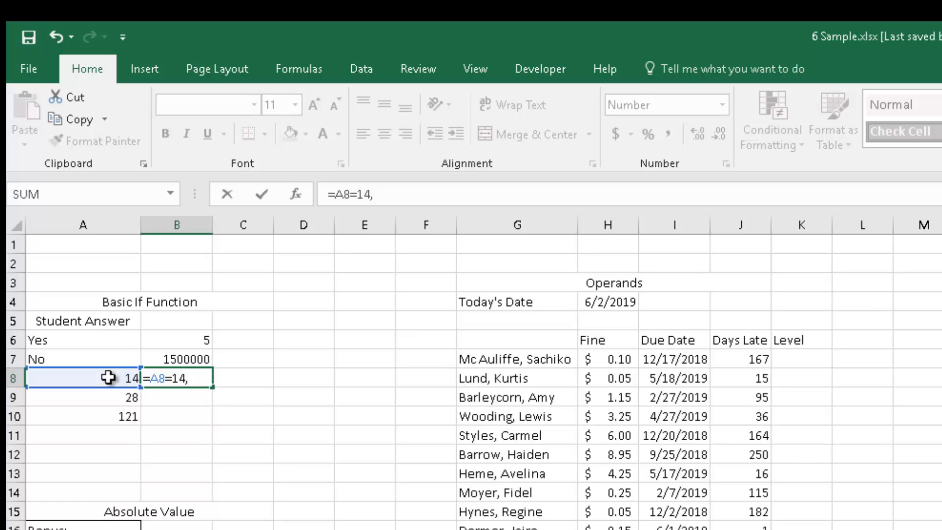
type("14,")
left_click(108, 377)
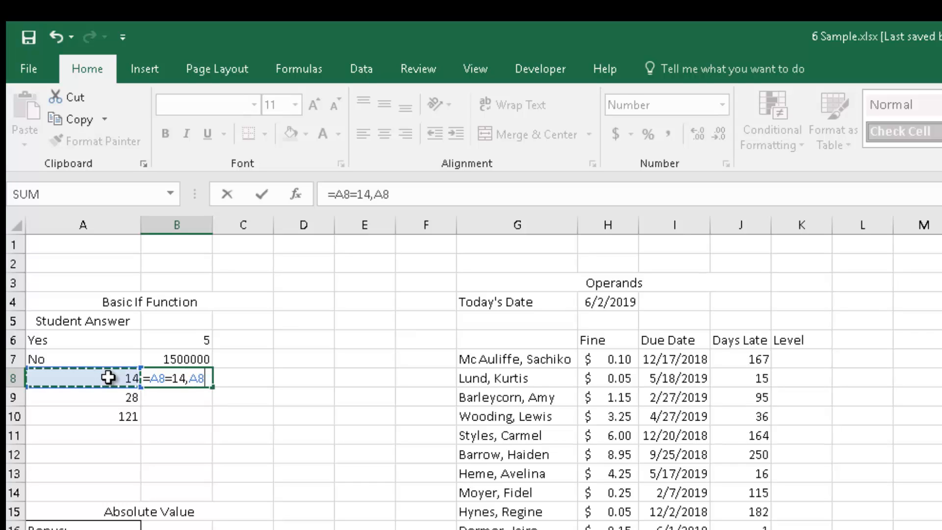
type("*")
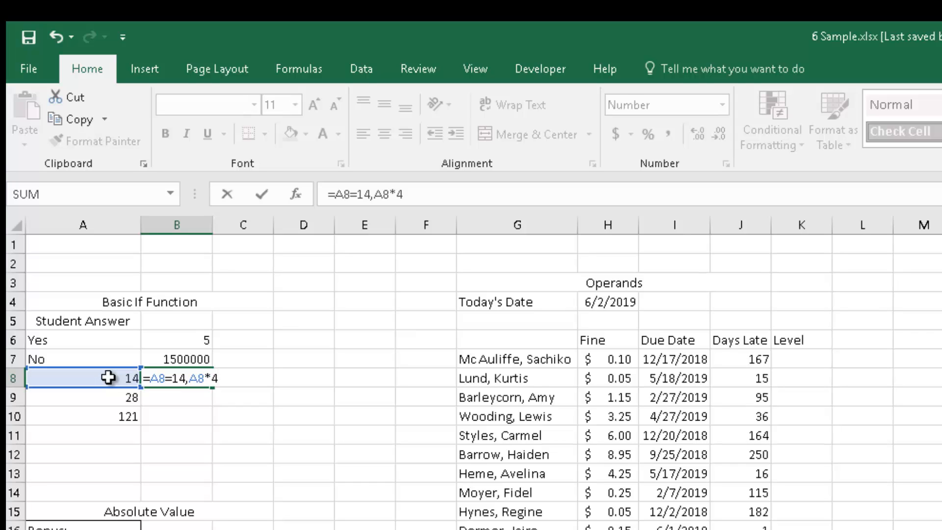
type("4,0)")
key("Return")
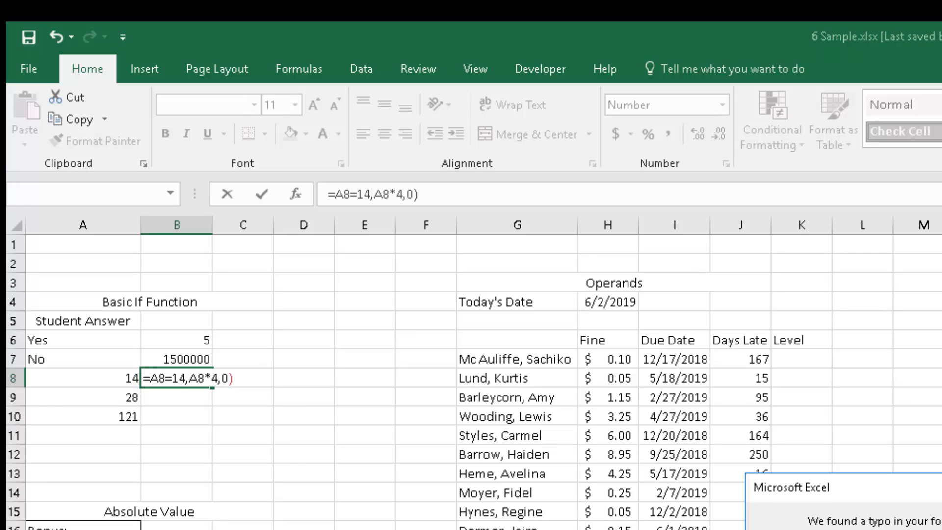
key("Return")
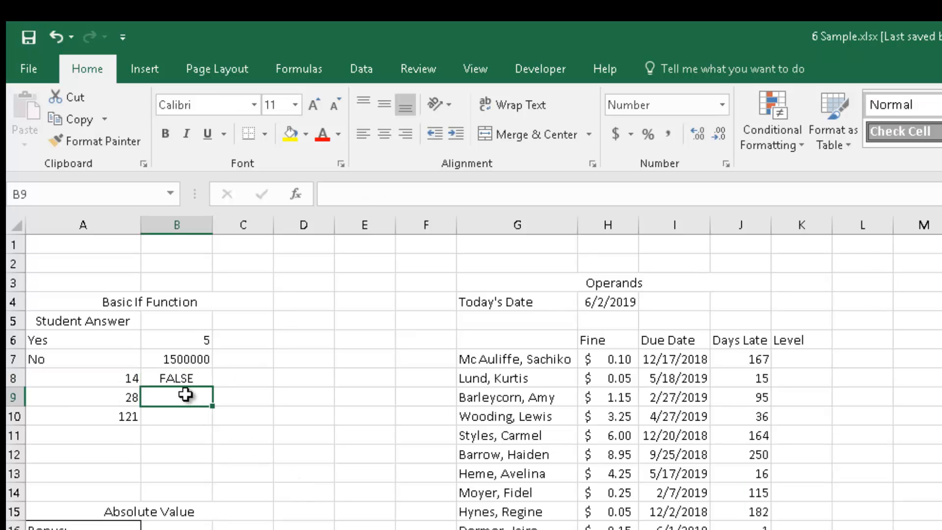
Wrap B8's formula in an IF function and add 0 as its second argument.
left_click(164, 377)
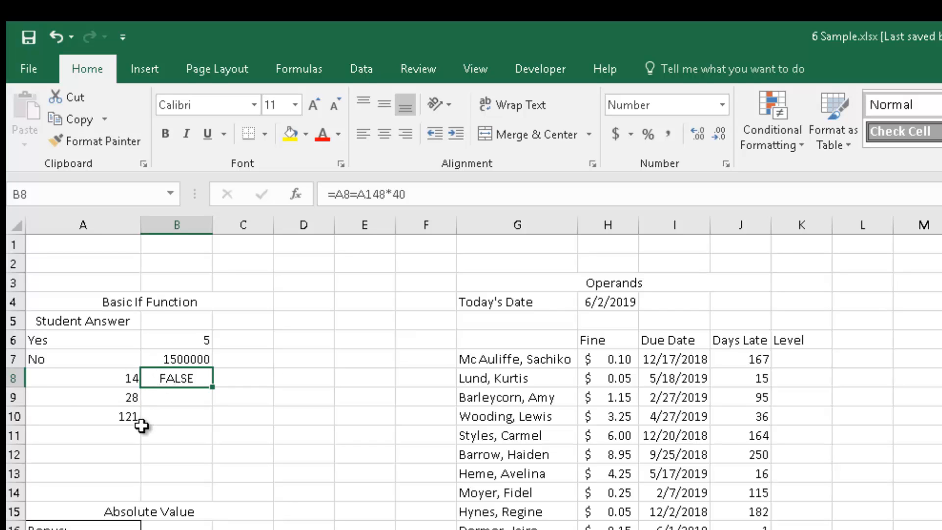
left_click(335, 195)
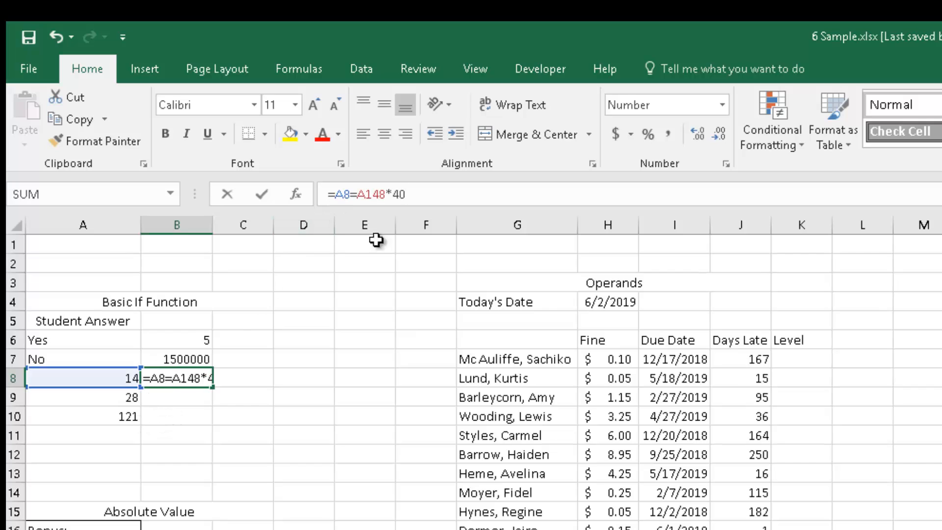
type("if9")
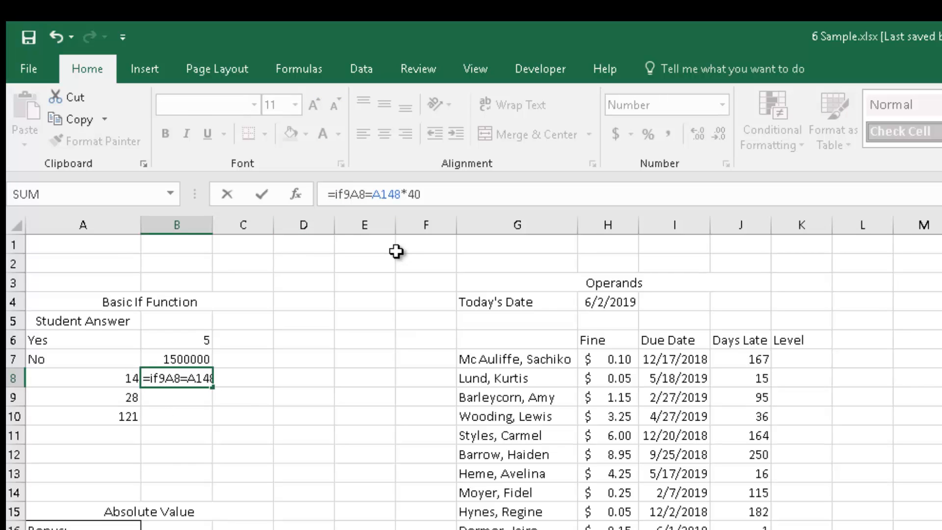
key("BackSpace")
type("(")
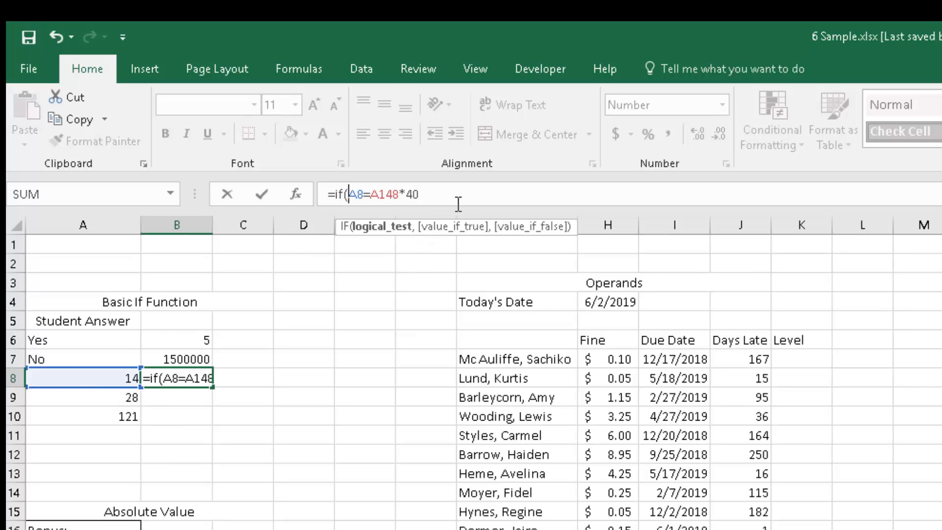
left_click(436, 202)
type(",0")
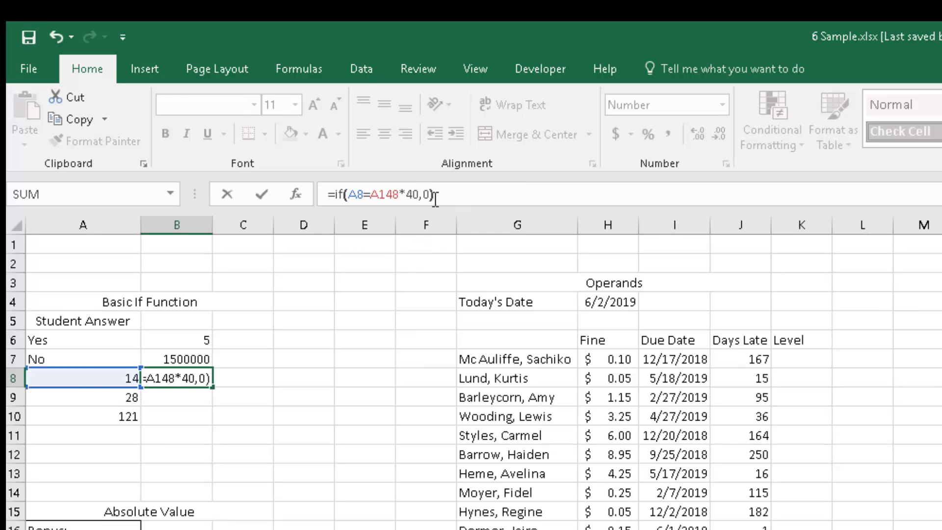
key("Return")
Rewrite B8's formula as =IF(A8>B18,6,0), referencing the B18 bonus cell.
left_click(187, 382)
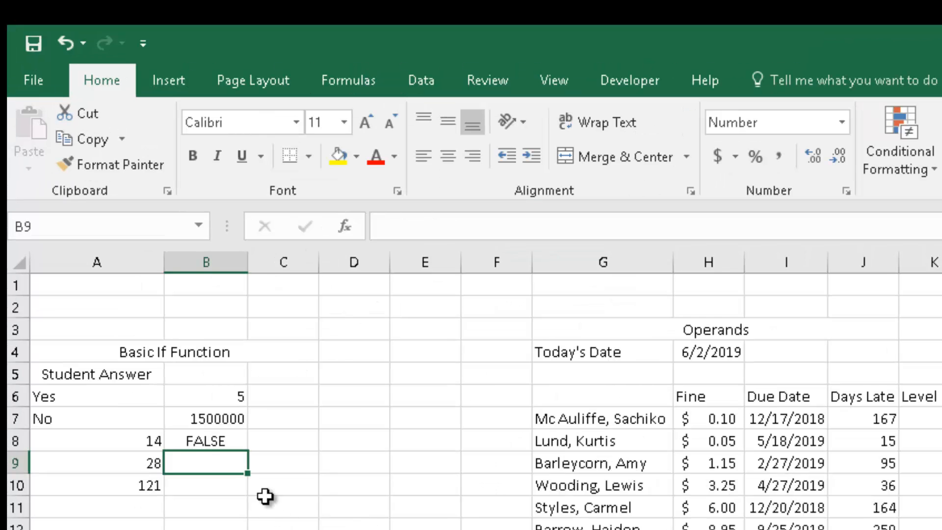
left_click(192, 378)
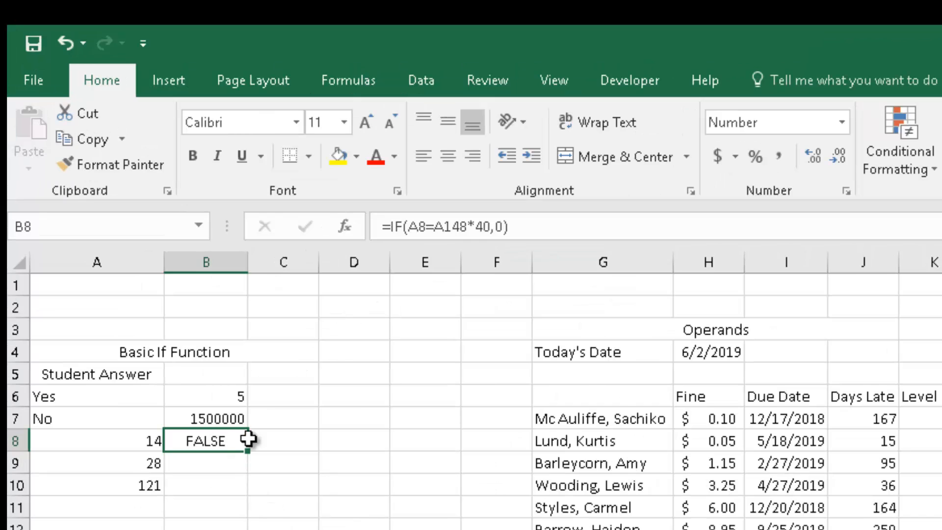
left_click(418, 227)
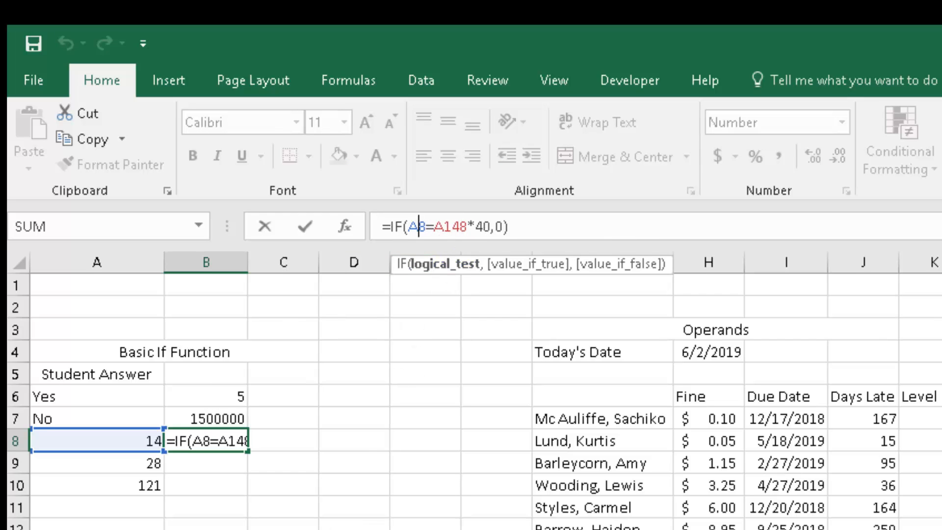
left_click(467, 227)
left_click_drag(467, 229, 438, 232)
key("Delete")
key("Delete")
key("Delete")
key("Delete")
key("Delete")
key("Delete")
key("Delete")
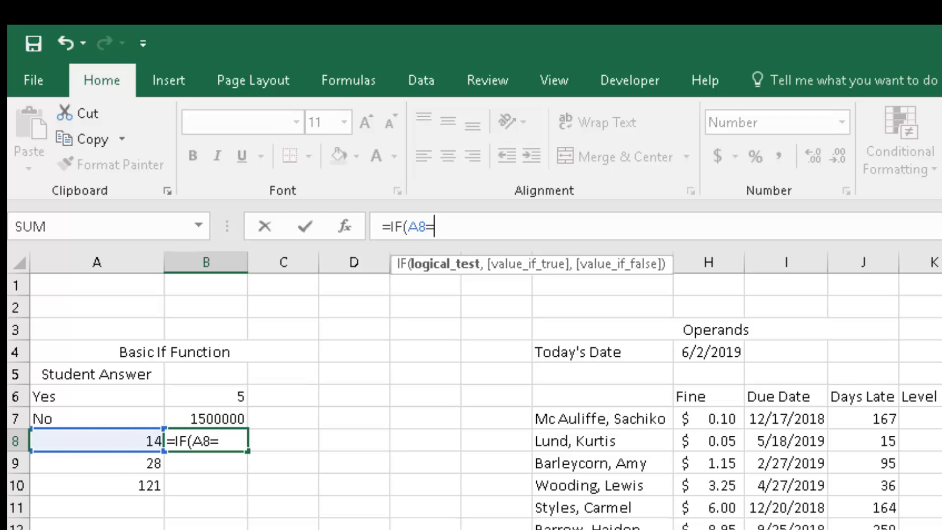
key("BackSpace")
type(">")
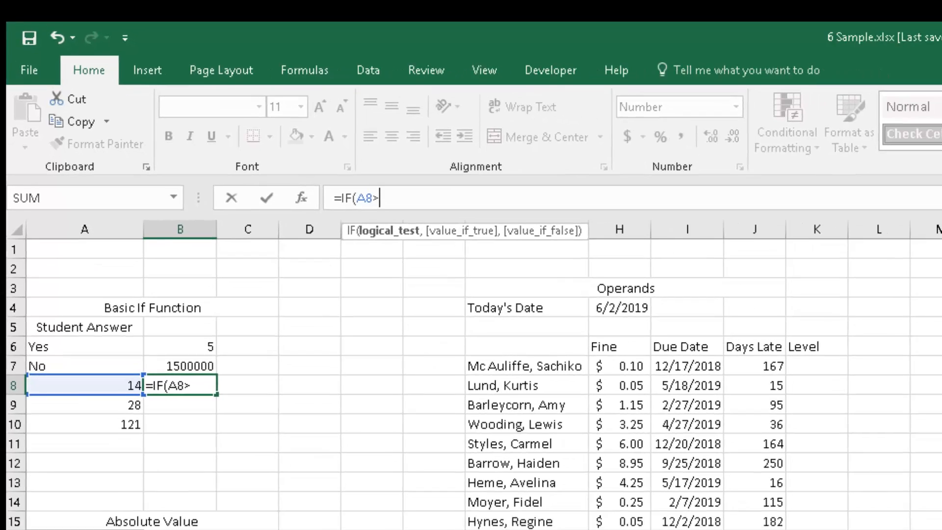
left_click(174, 529)
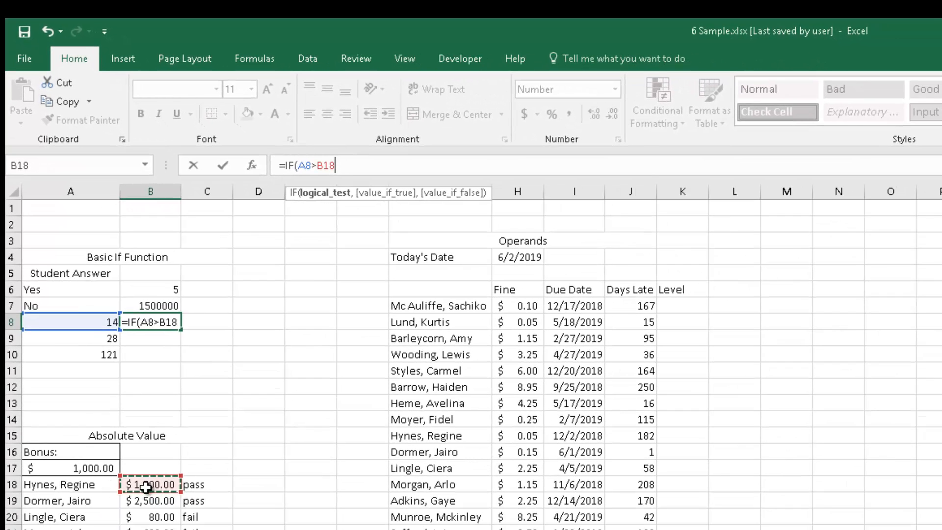
type(",")
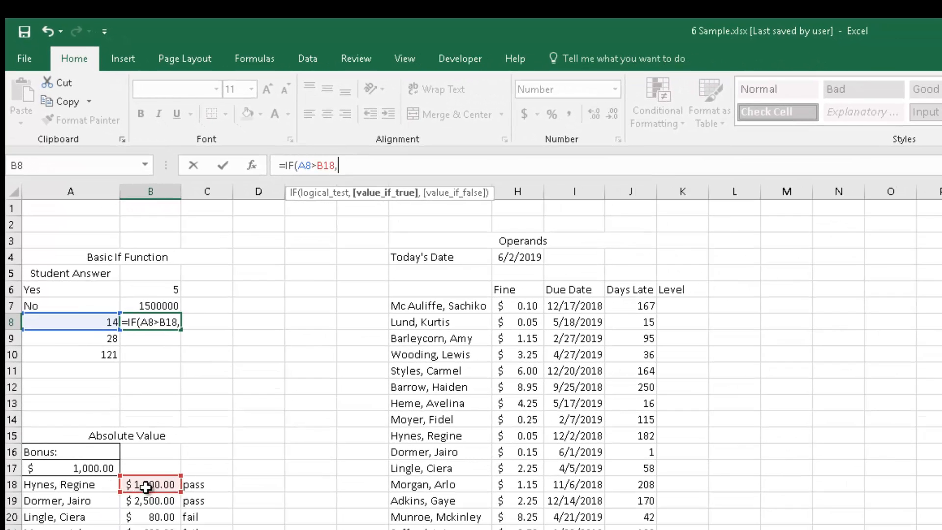
type("6,0)")
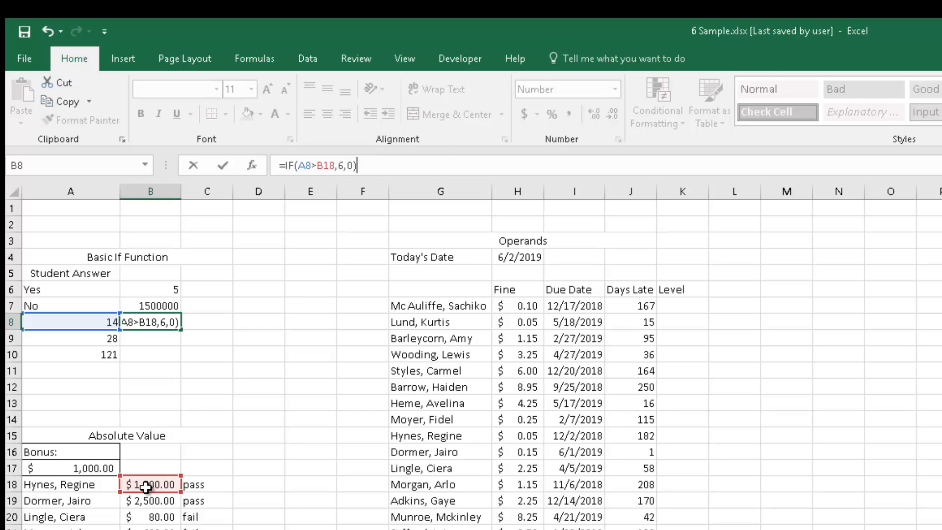
key("Return")
Re-enter B8's formula to recalculate its result.
left_click(158, 321)
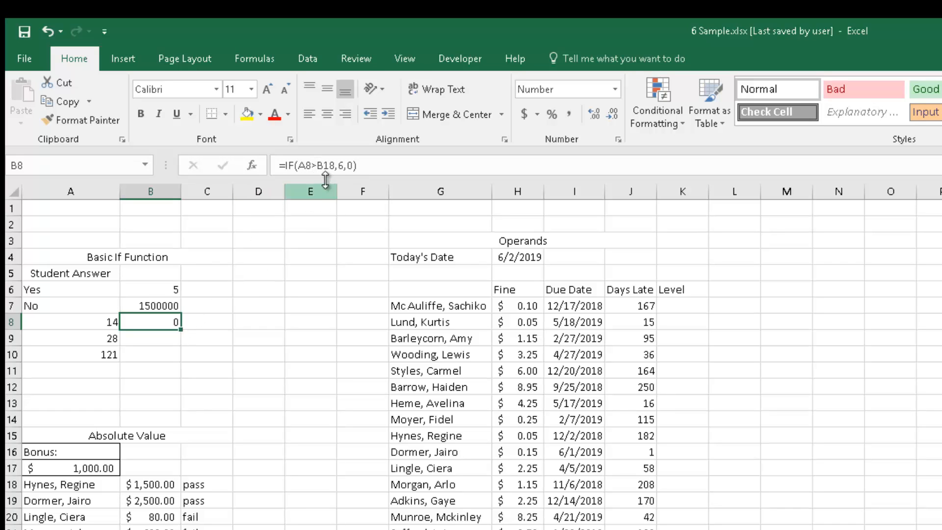
left_click(318, 166)
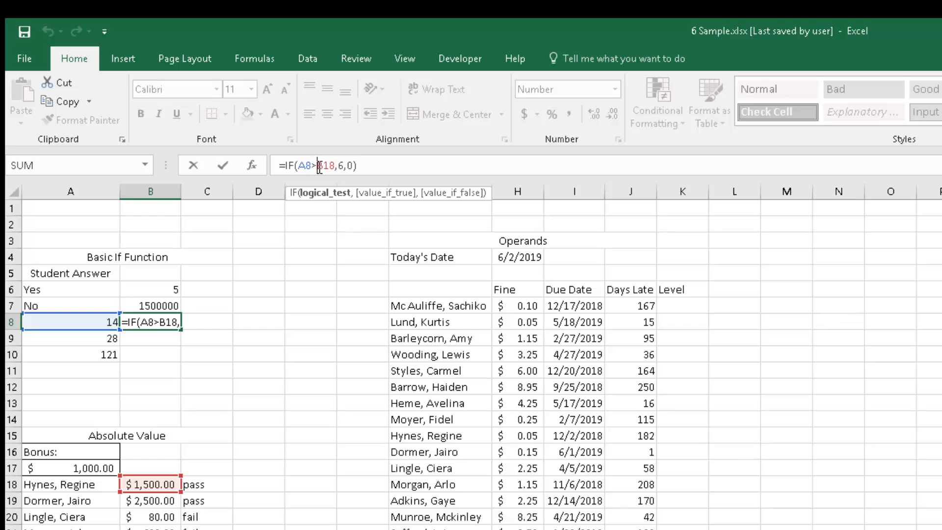
key("Return")
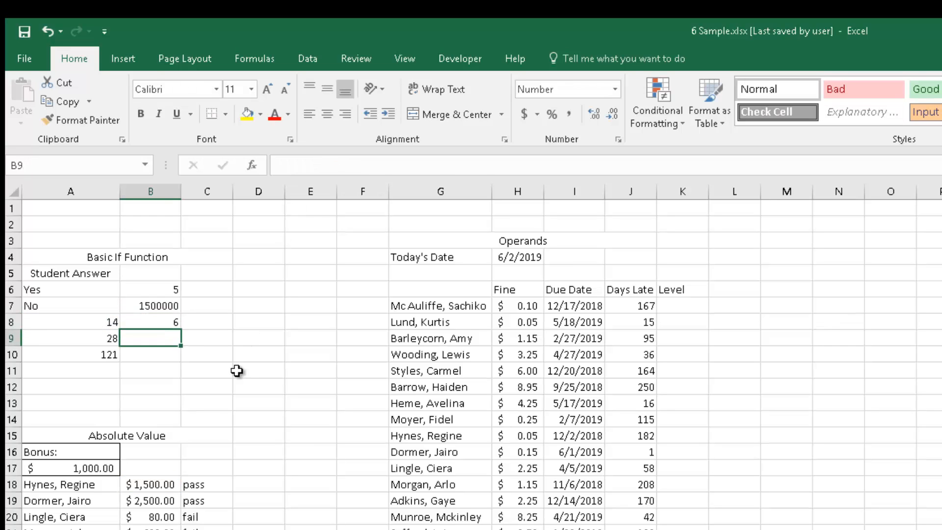
left_click(363, 371)
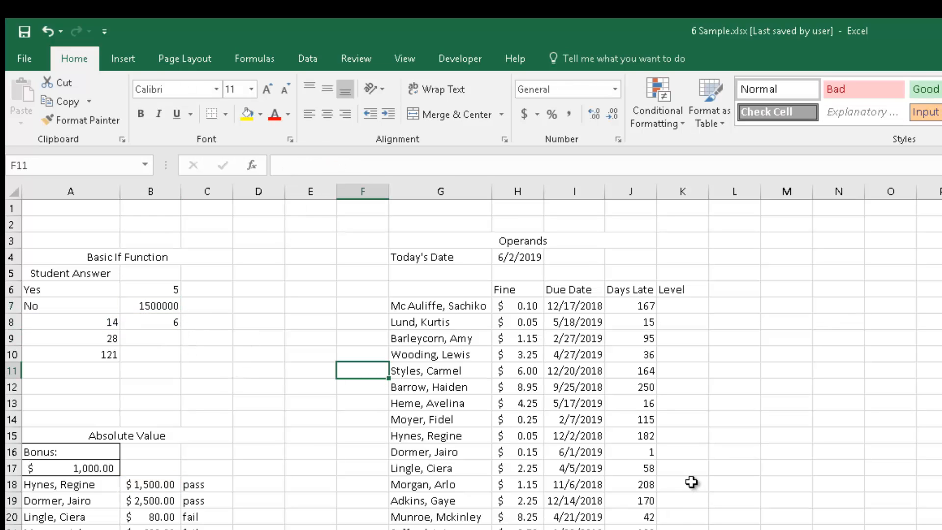
Rewrite B8's formula as =IF(A8>12,5,0).
left_click(150, 322)
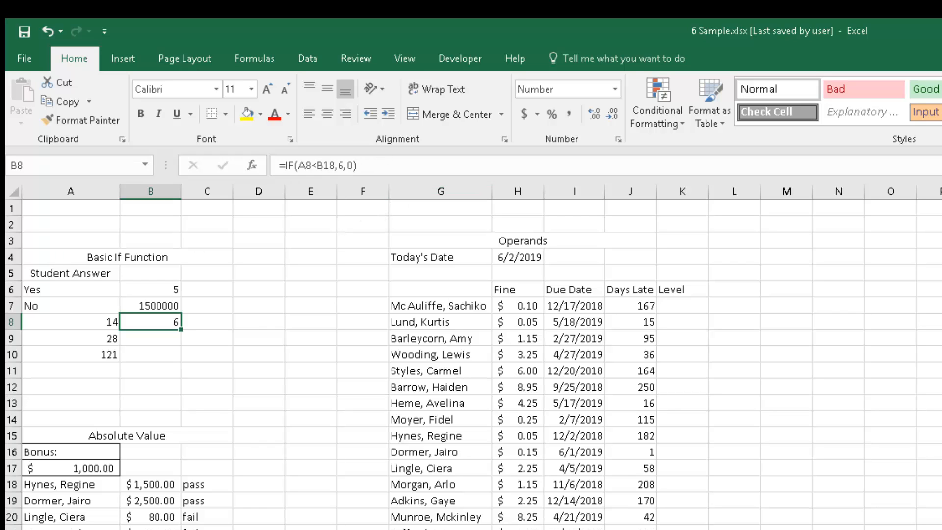
type("=")
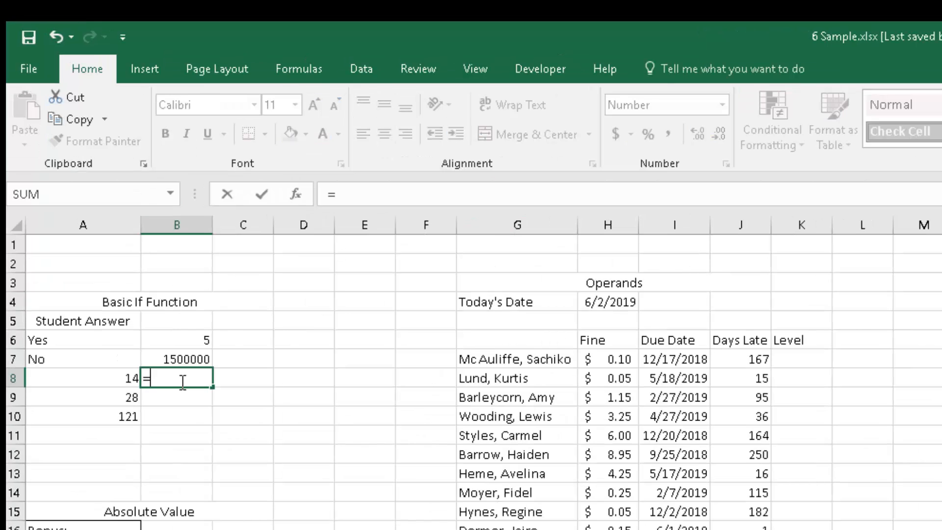
type("if(")
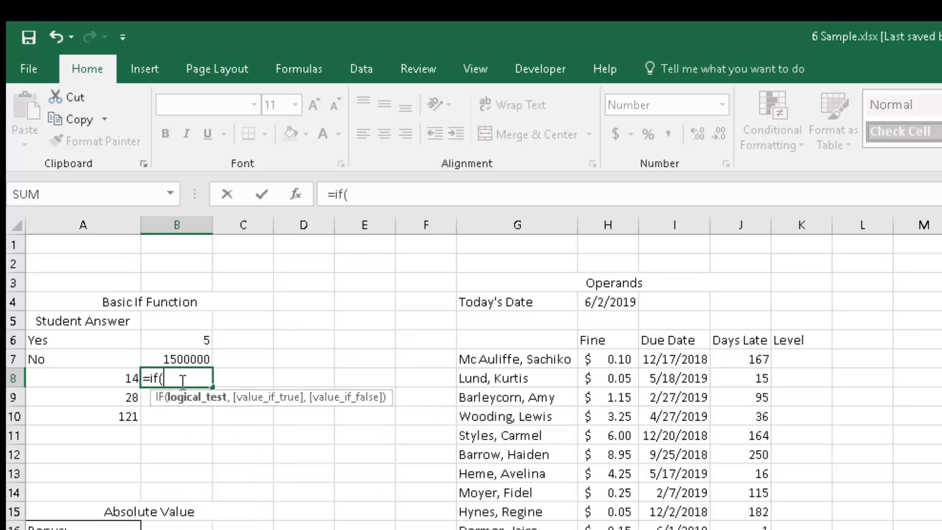
left_click(121, 378)
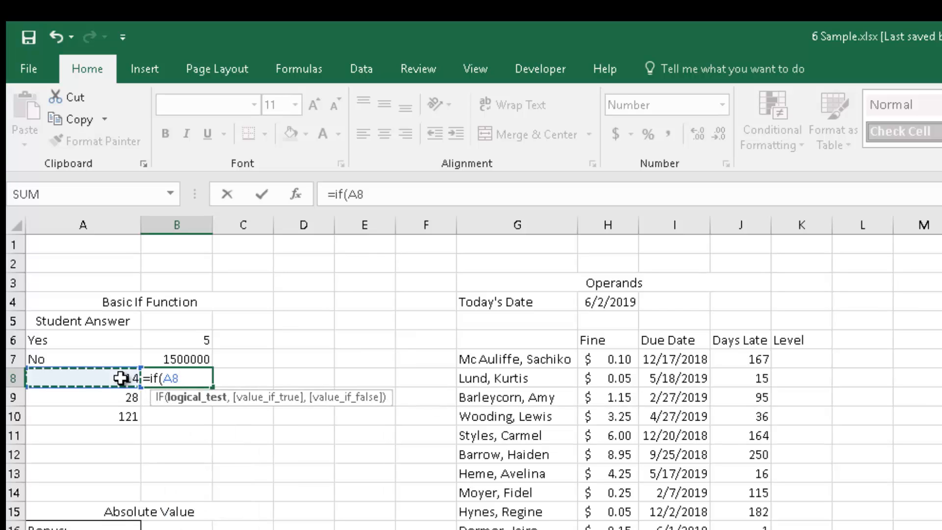
type(">12")
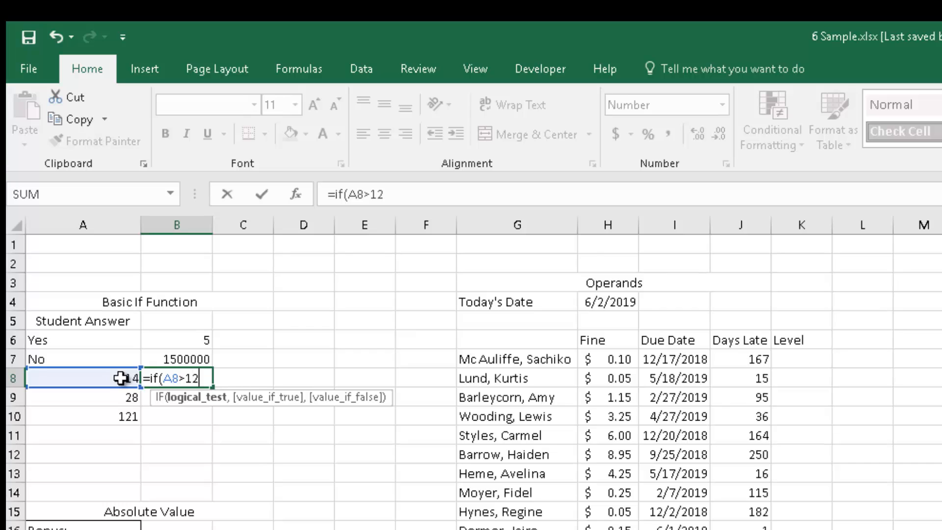
type(",")
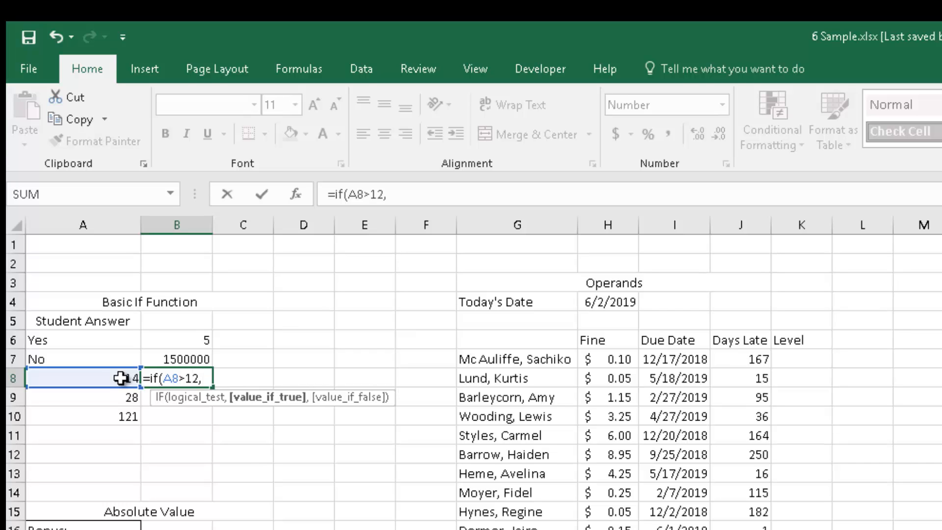
type("5,0)")
key("Return")
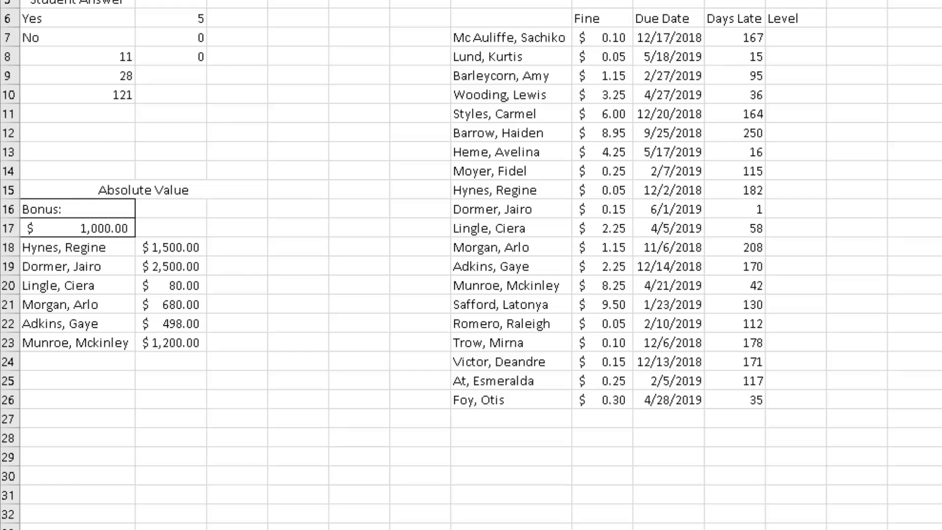
Enter a formula in C18 returning "pass" when B18 exceeds the A17 bonus and "fail" otherwise.
left_click(241, 248)
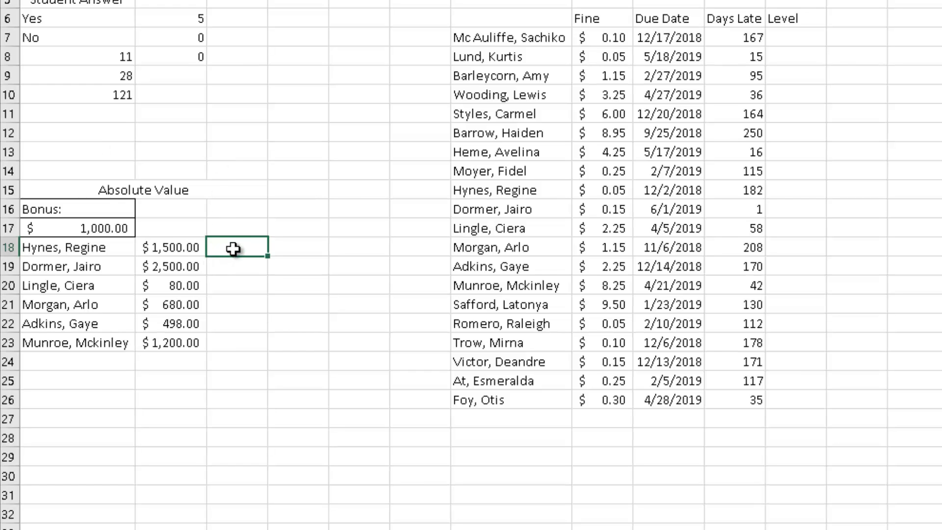
double_click(235, 249)
type("=if(")
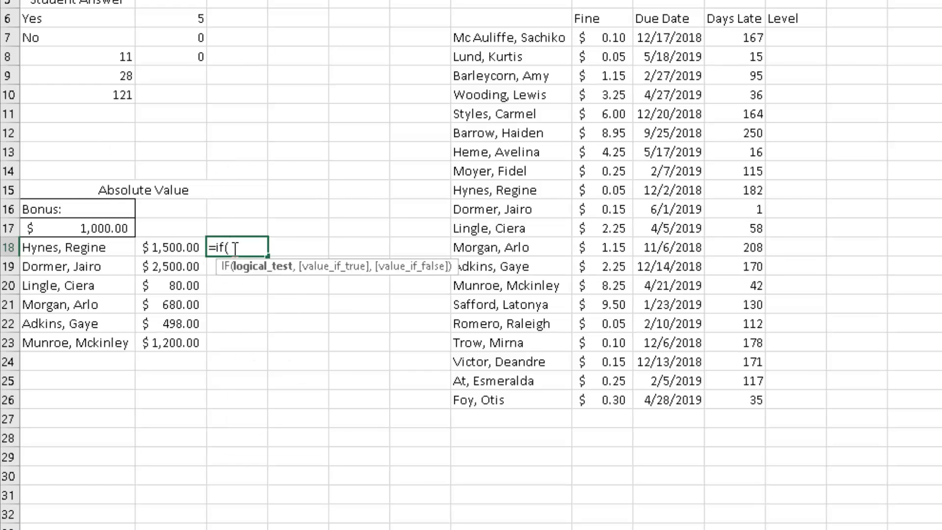
left_click(182, 245)
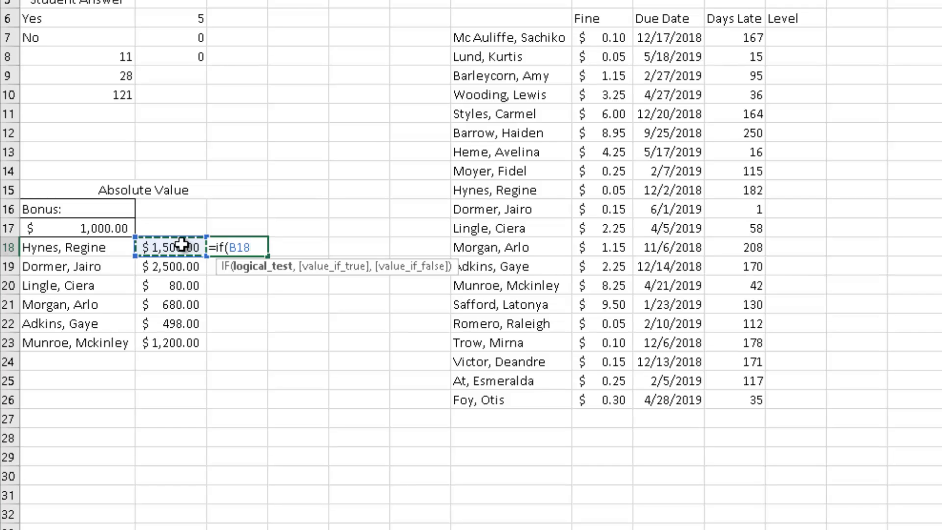
type(">")
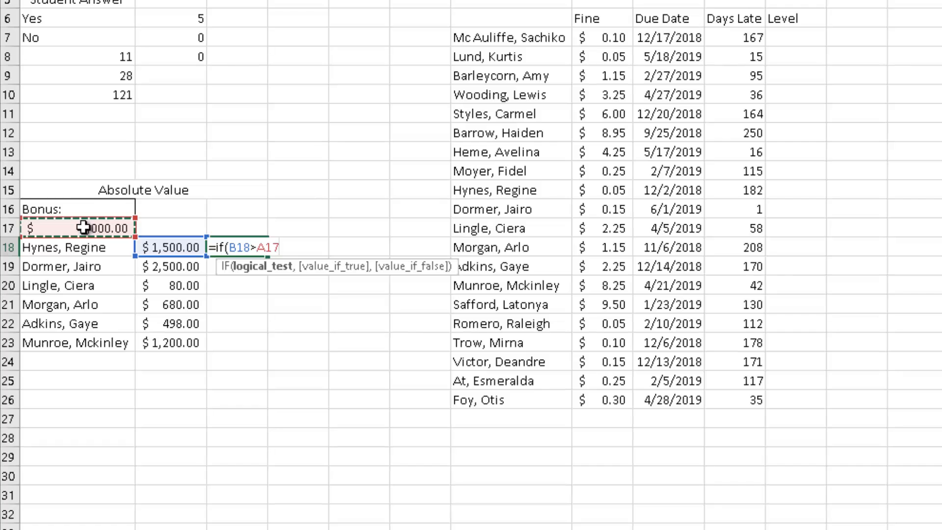
type(",\"pass")
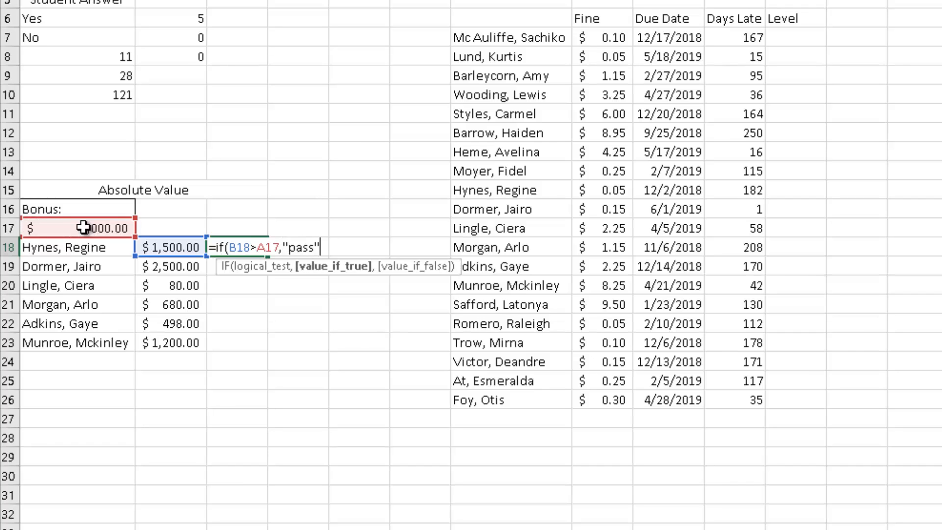
type("\",")
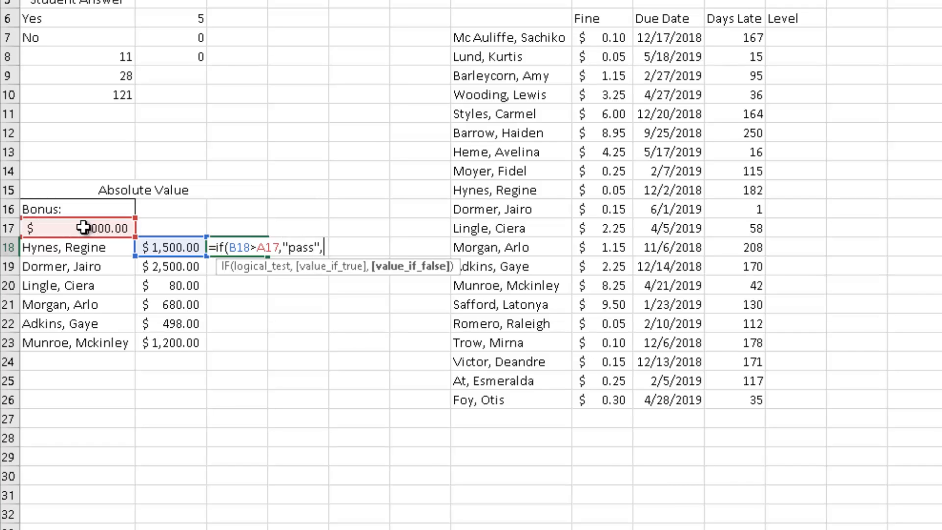
type("\"fail\")")
key("Return")
Fill C18's pass/fail formula down through C23 and inspect the copied cells.
left_click(254, 251)
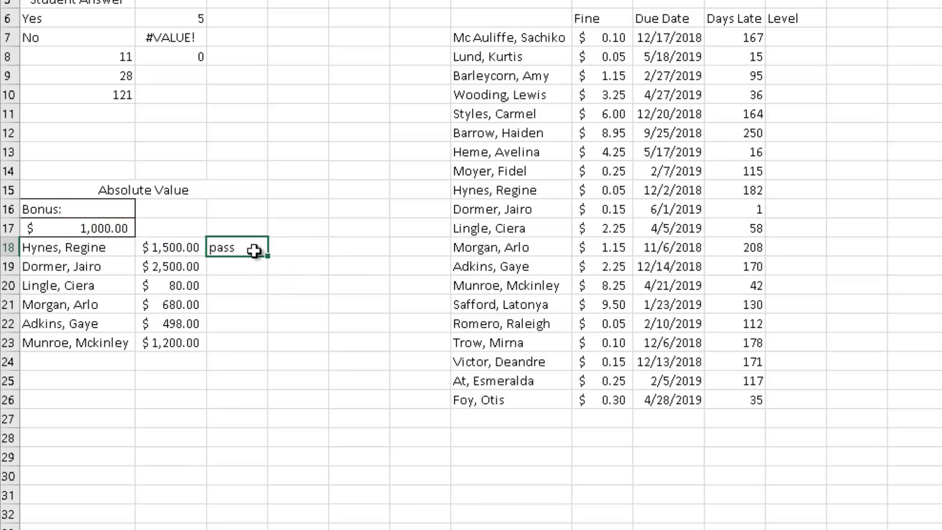
left_click_drag(267, 255, 259, 355)
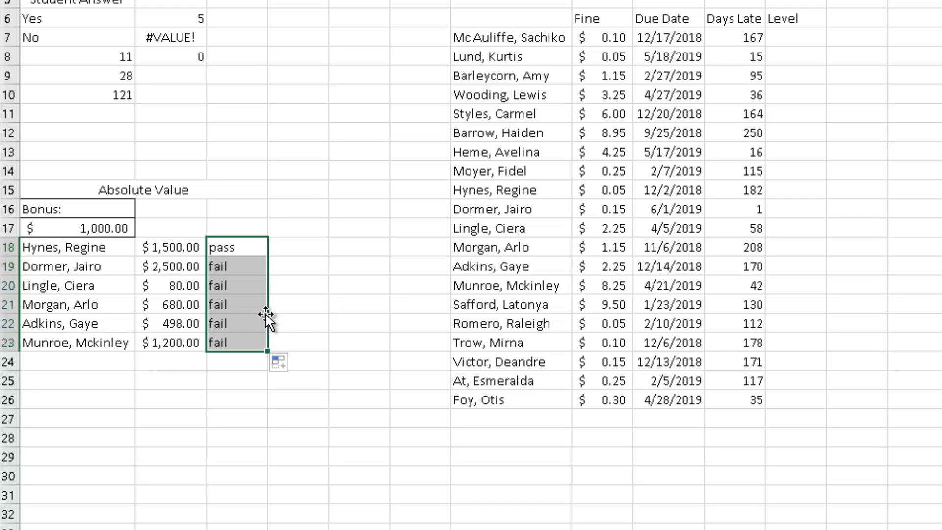
left_click(145, 265)
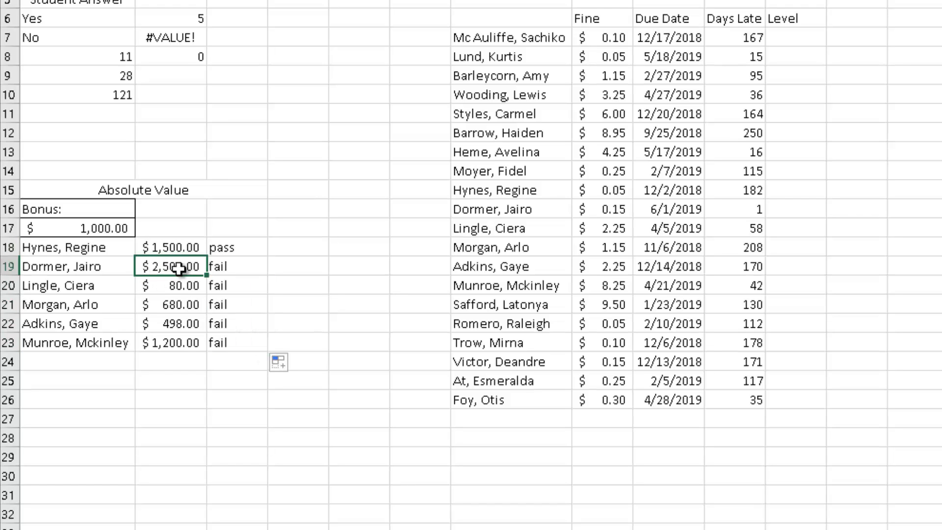
left_click(240, 267)
left_click(223, 248)
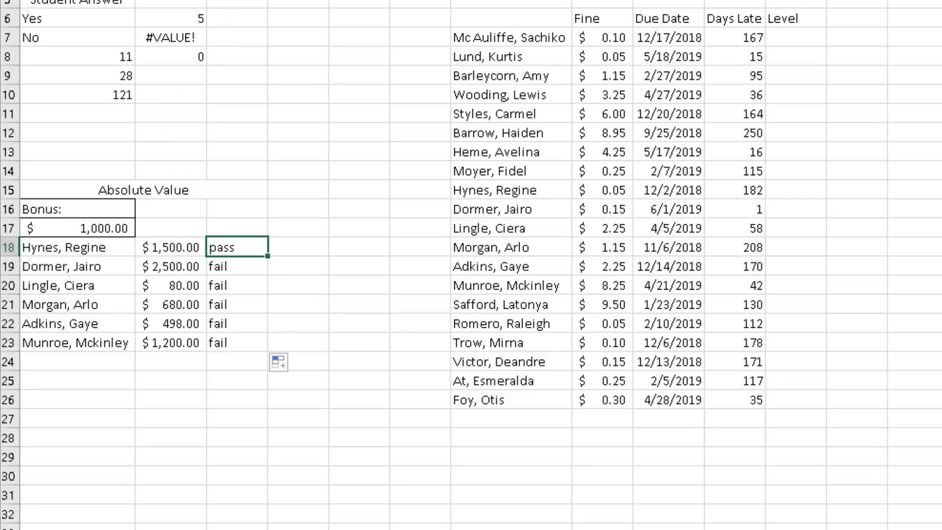
Make the A17 bonus reference in C18 absolute and fill the formula down to C23.
key("F2")
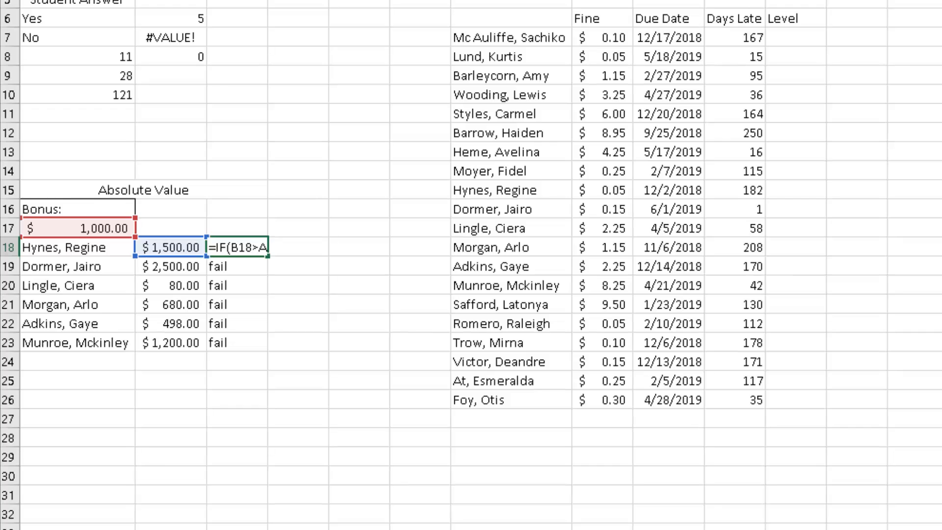
key("Return")
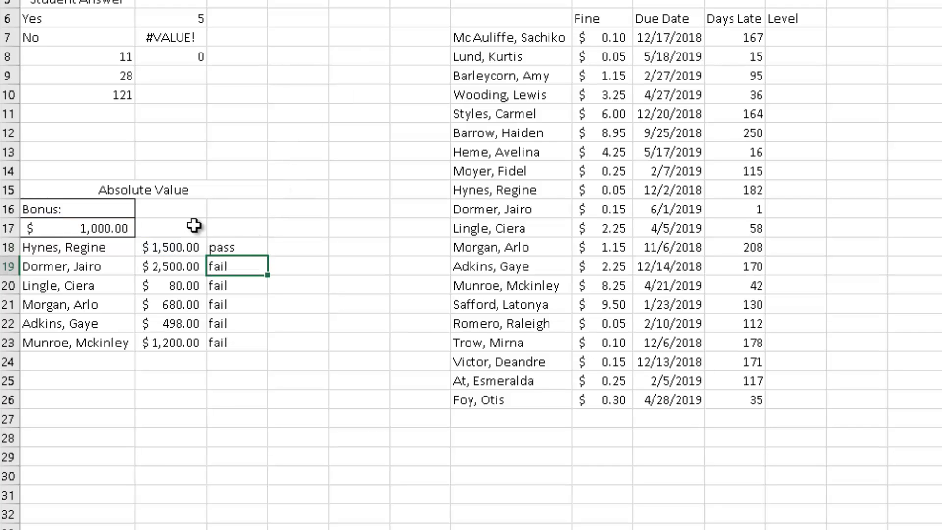
left_click(248, 243)
key("F2")
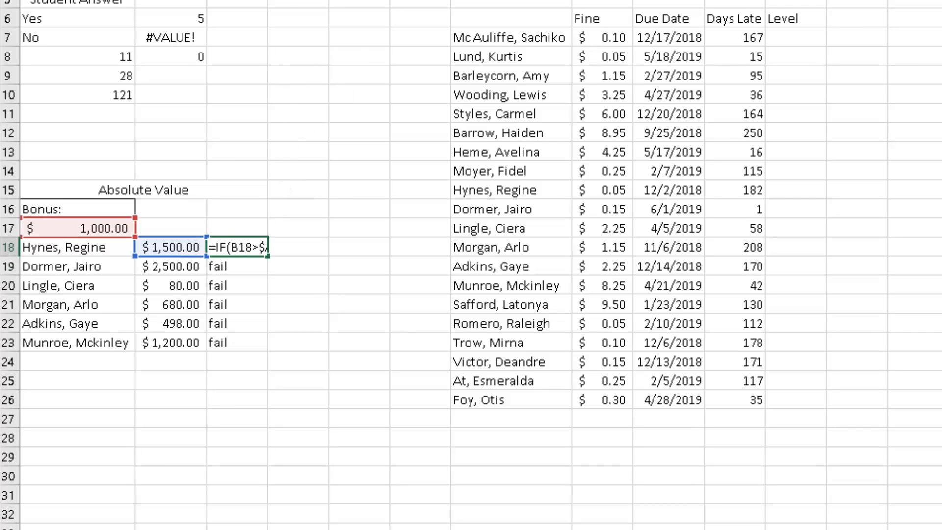
key("Return")
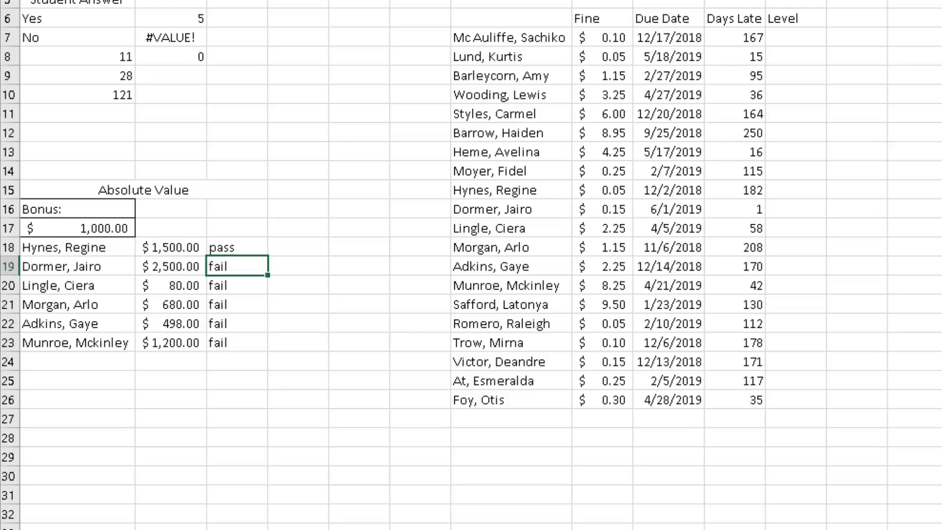
left_click(259, 247)
left_click_drag(267, 255, 248, 346)
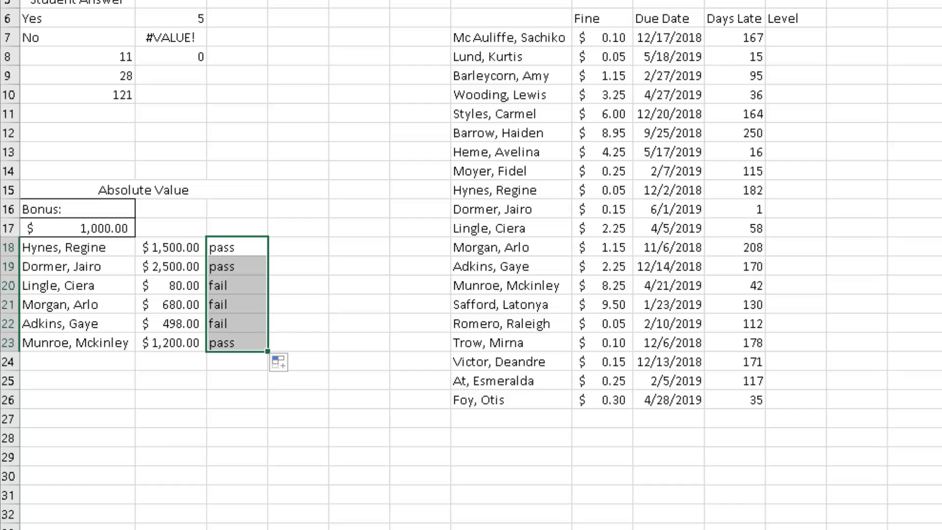
Review the Low, Medium and High thresholds and the scores listed in column C below.
left_click(309, 305)
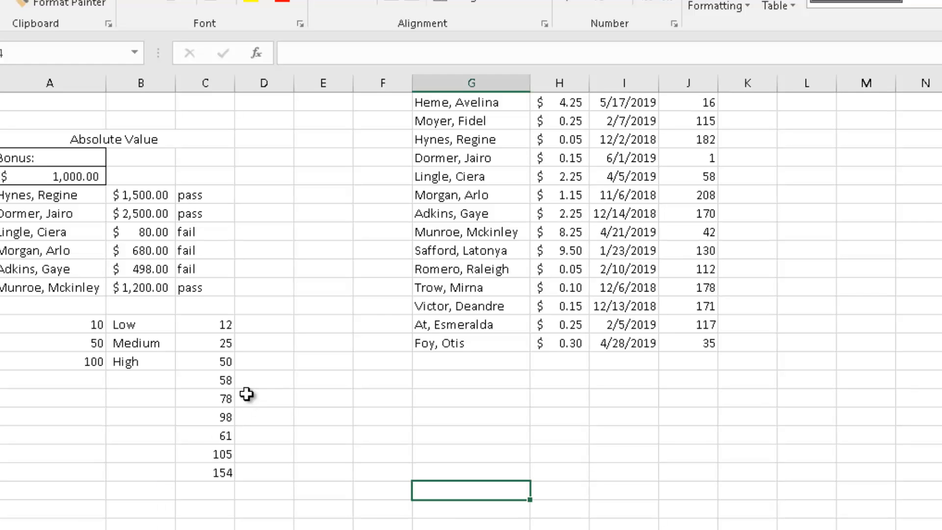
left_click(86, 326)
left_click(87, 386)
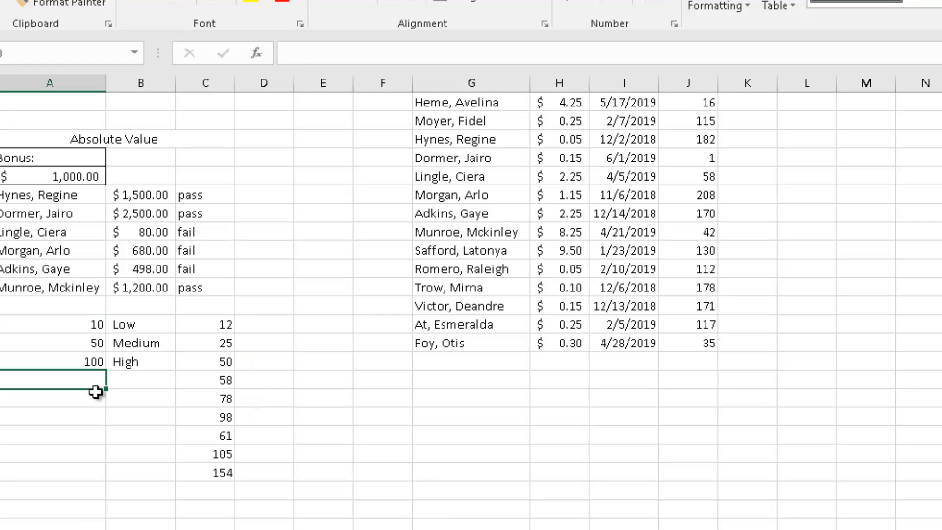
left_click(118, 399)
left_click(117, 332)
left_click(91, 326)
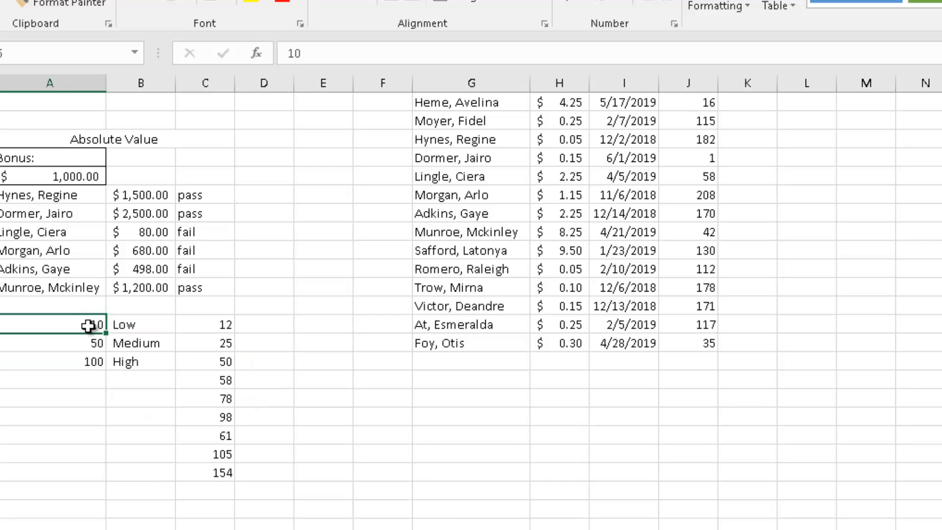
left_click(129, 322)
left_click(72, 342)
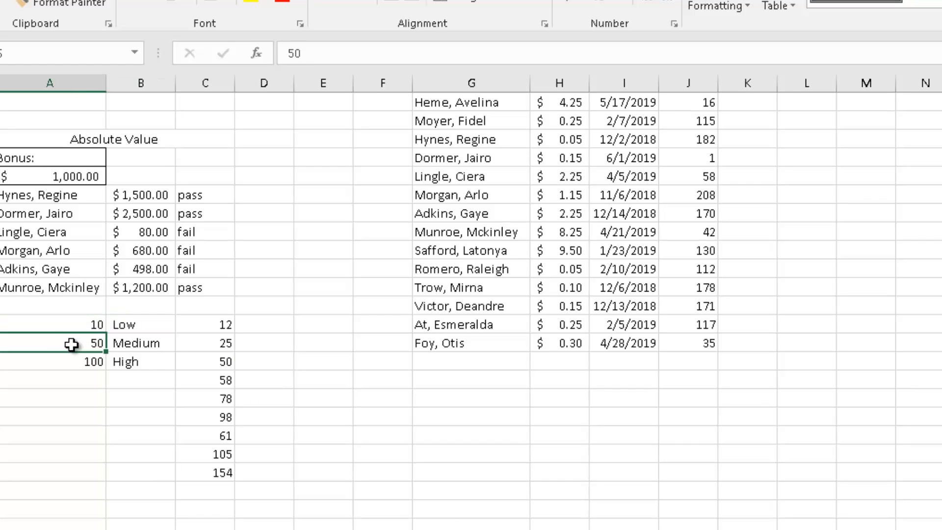
left_click(120, 351)
left_click(80, 361)
left_click(127, 365)
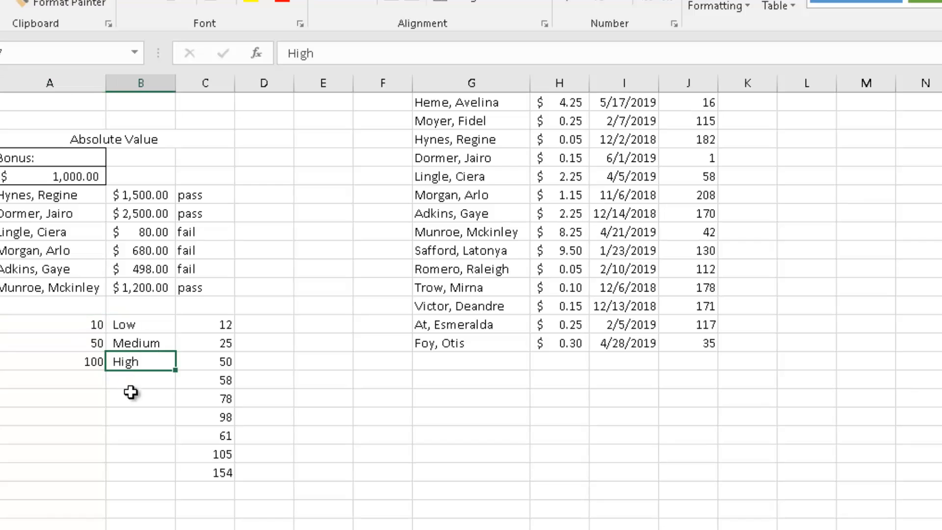
left_click(267, 322)
left_click(201, 321)
left_click_drag(197, 355, 201, 471)
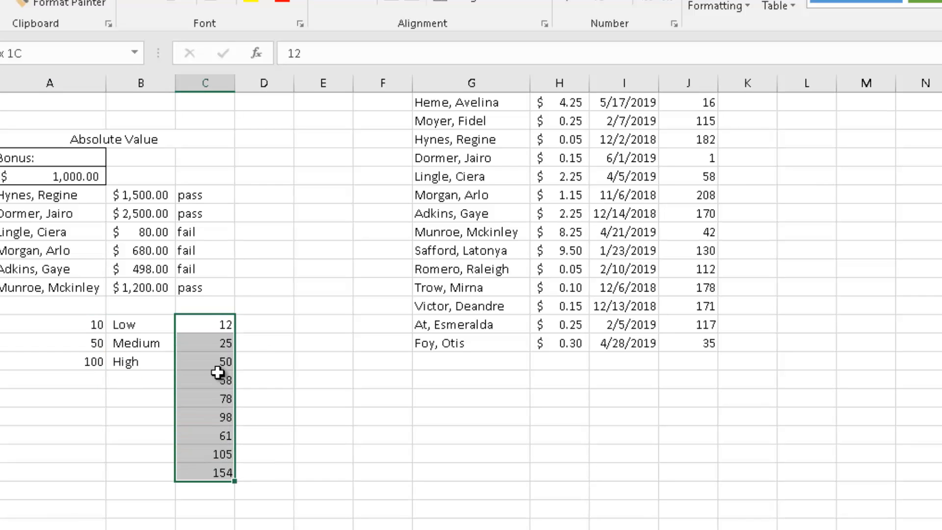
Start a formula in D25 that returns "high" when C25 is greater than or equal to 100.
left_click(258, 326)
type("=if(")
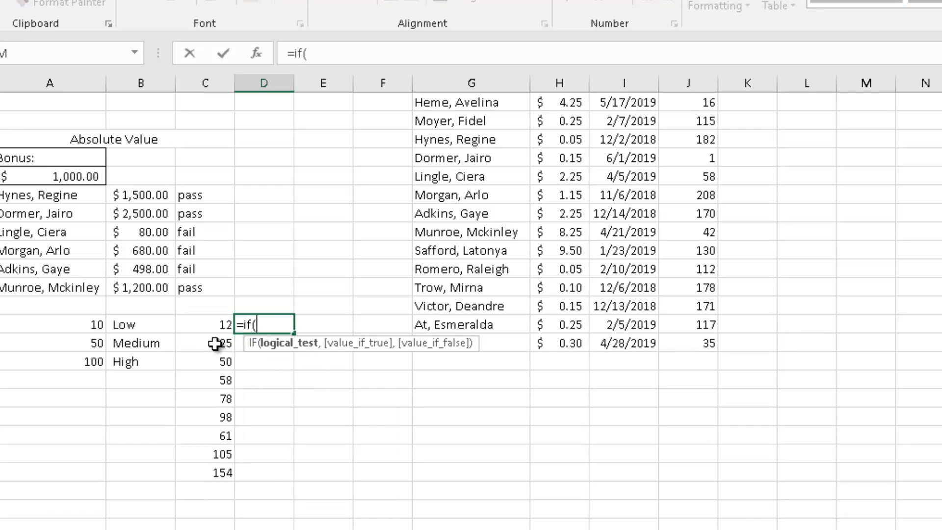
left_click(210, 328)
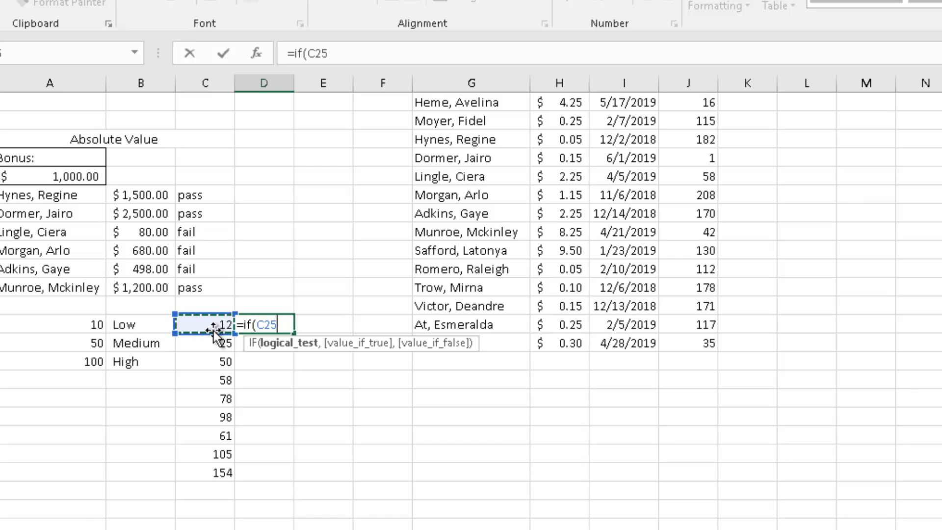
type(">")
left_click(159, 362)
left_click(90, 362)
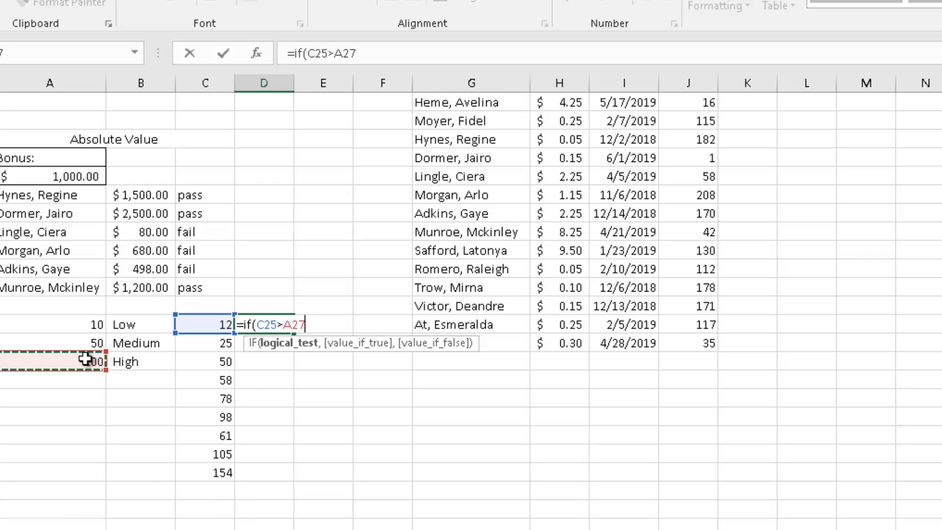
key("BackSpace")
key("BackSpace")
key("BackSpace")
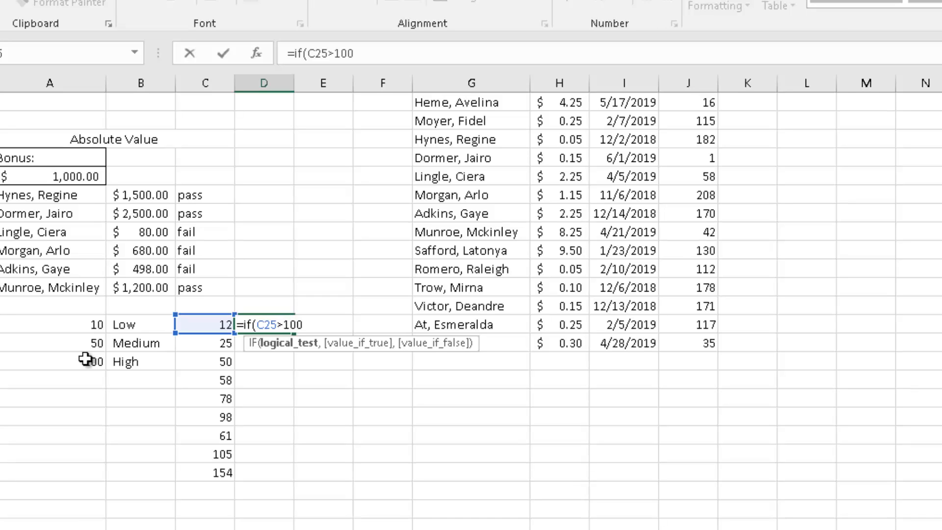
type("100,")
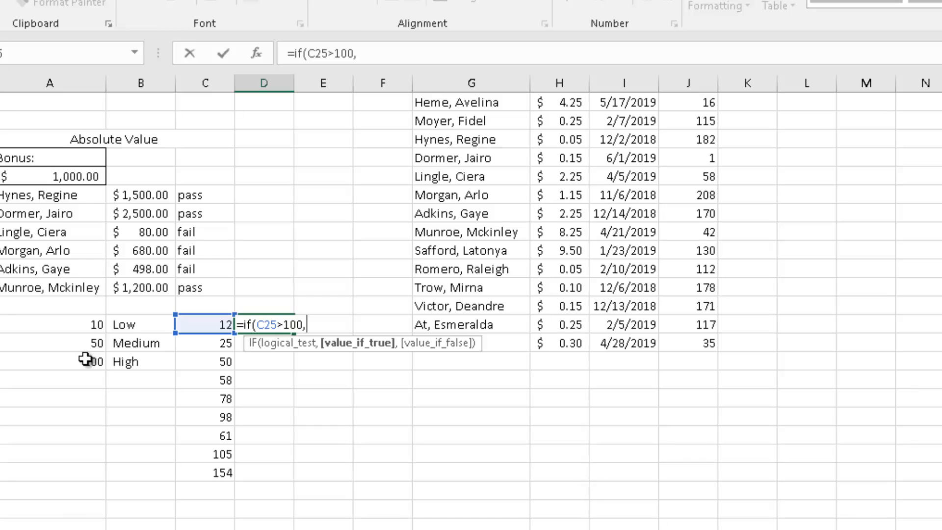
key("BackSpace")
key("BackSpace")
key("BackSpace")
key("BackSpace")
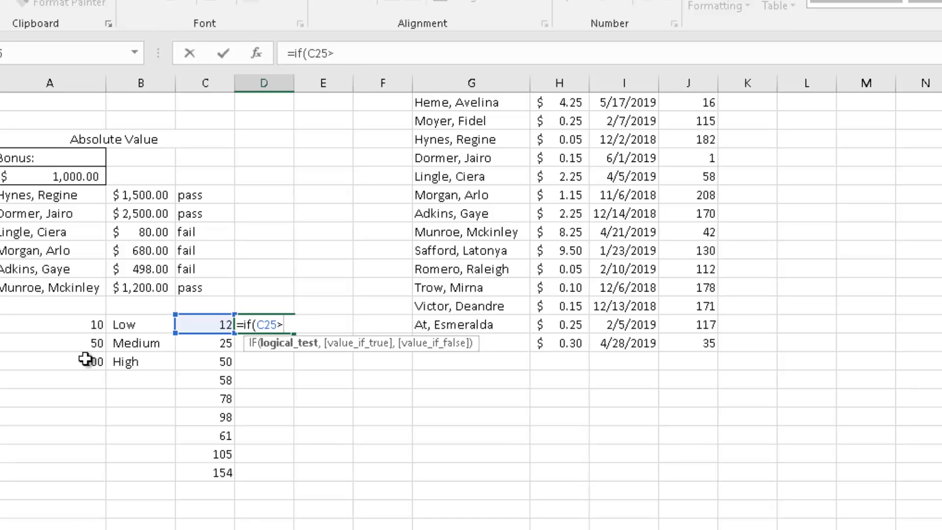
type("=100")
type(",\"hi")
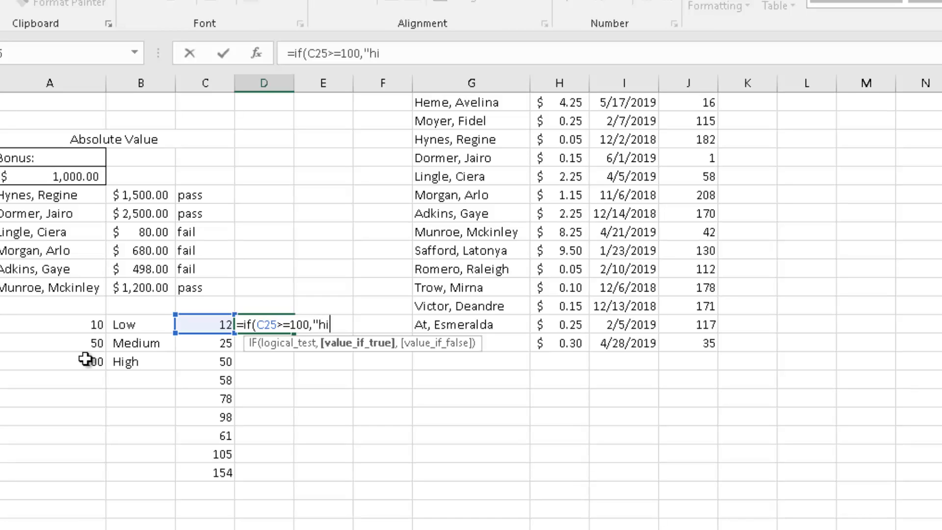
type("gh\",")
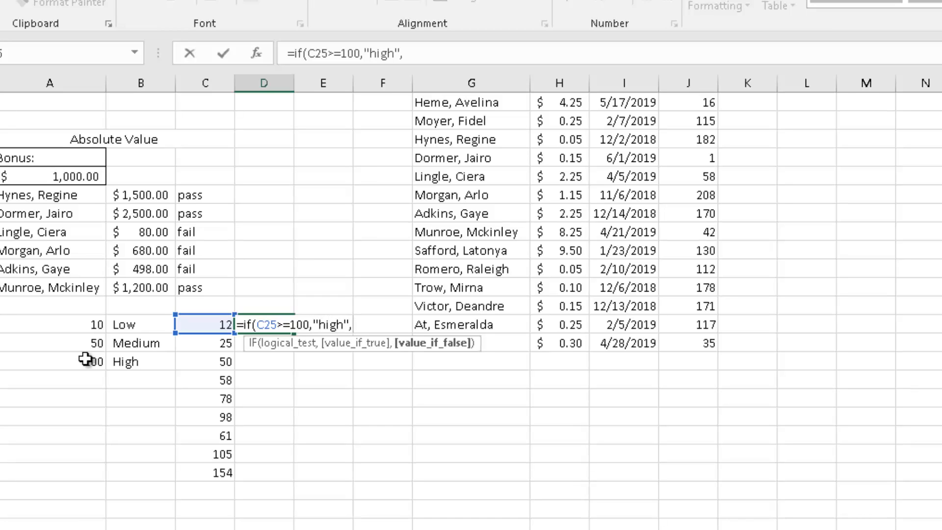
type("if(")
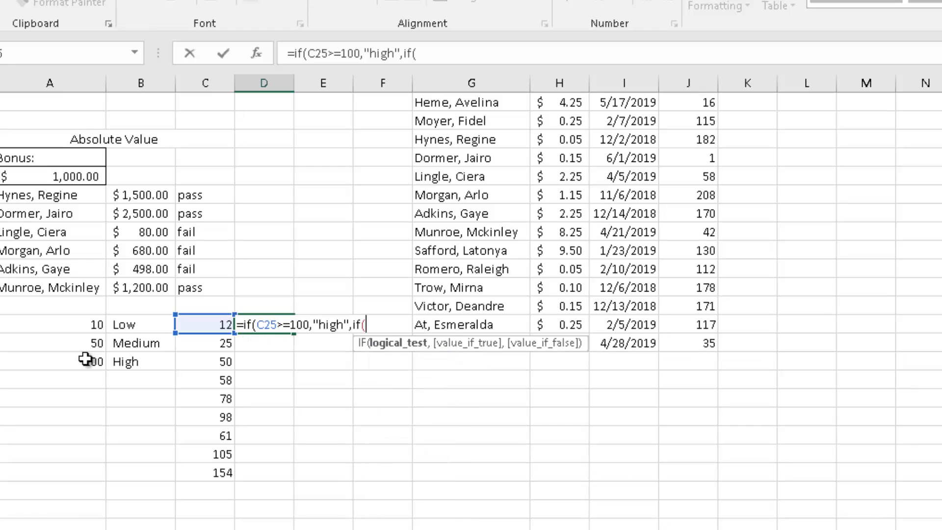
Nest a second IF in D25's formula returning "medium" when C25 is at least 50.
left_click(211, 322)
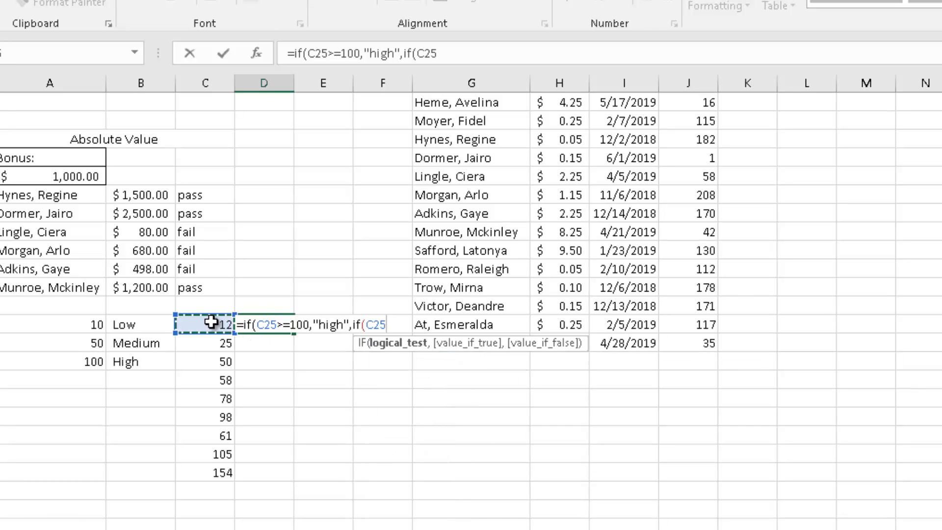
type(">=5")
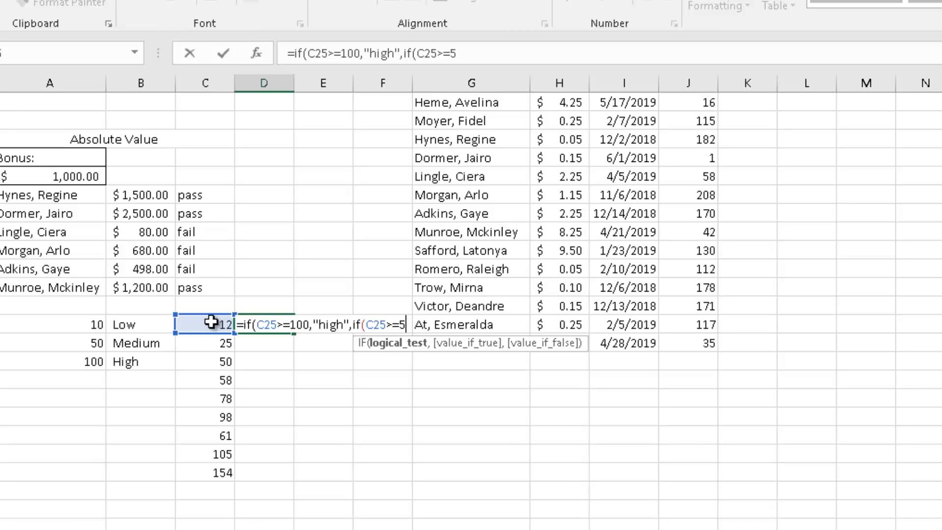
type("0,\"")
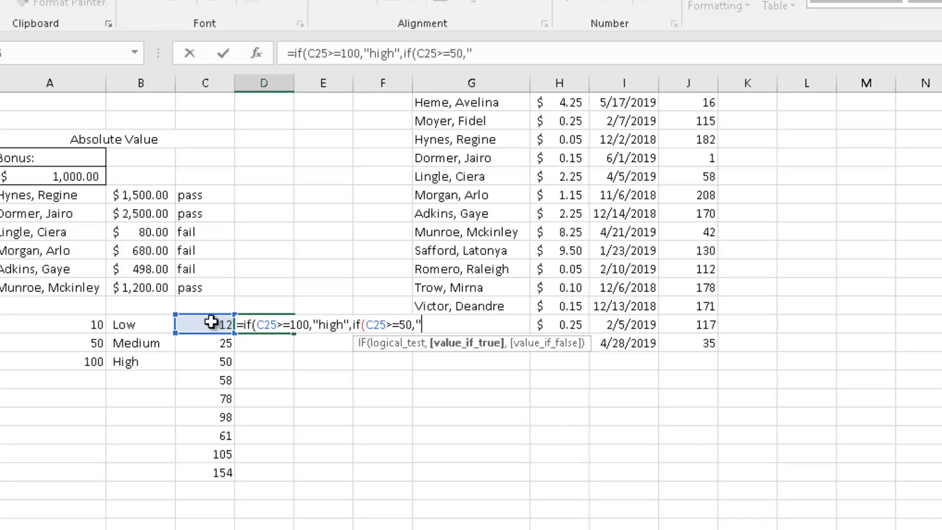
type("mediium")
type("\"")
key("BackSpace")
key("BackSpace")
key("BackSpace")
key("BackSpace")
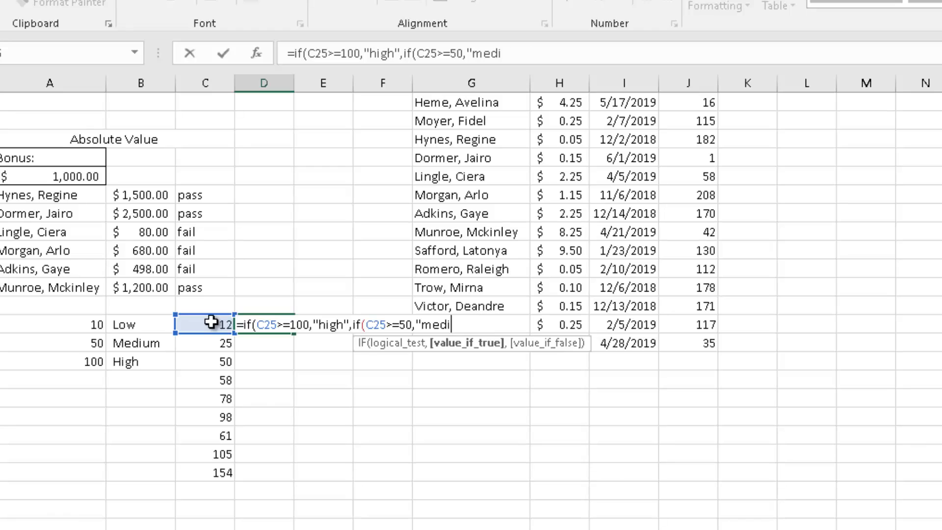
type("um\",if(")
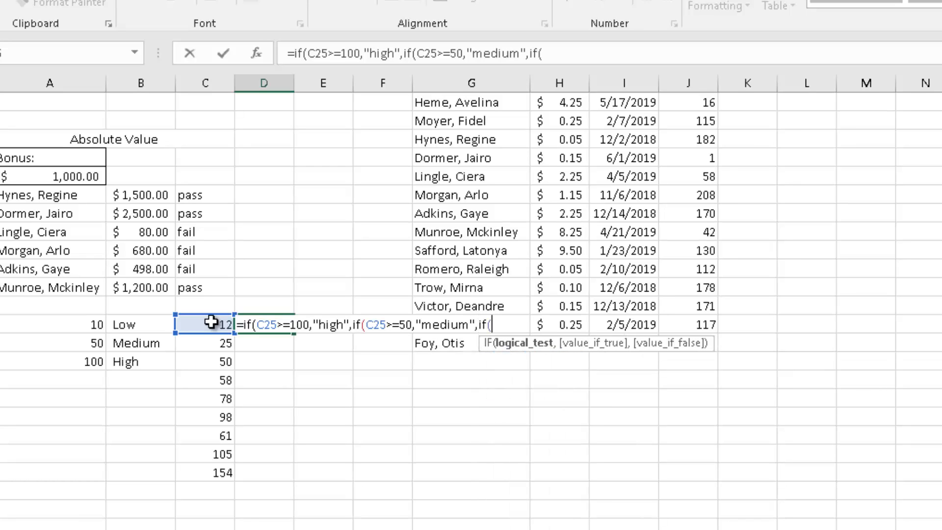
Nest a third IF returning "low" when C25 is at least 10, close all brackets and enter the formula.
left_click(198, 319)
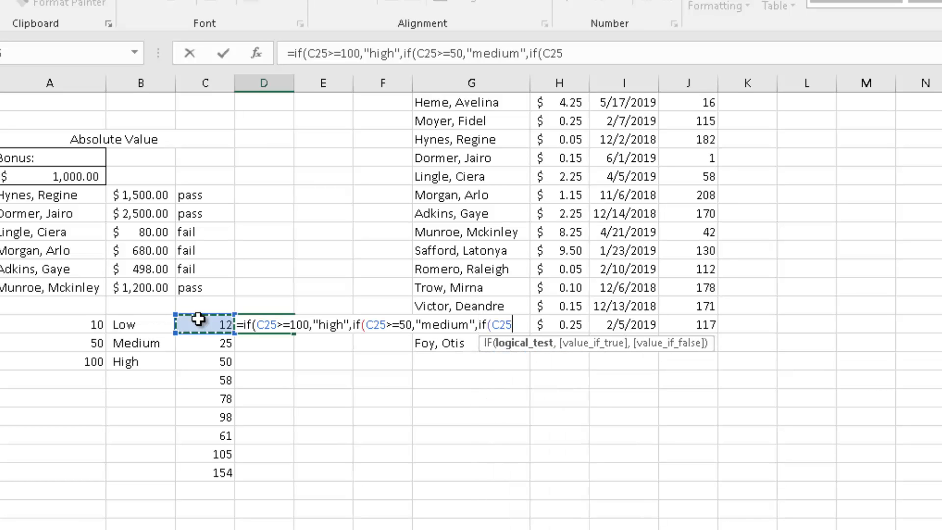
type(">=10")
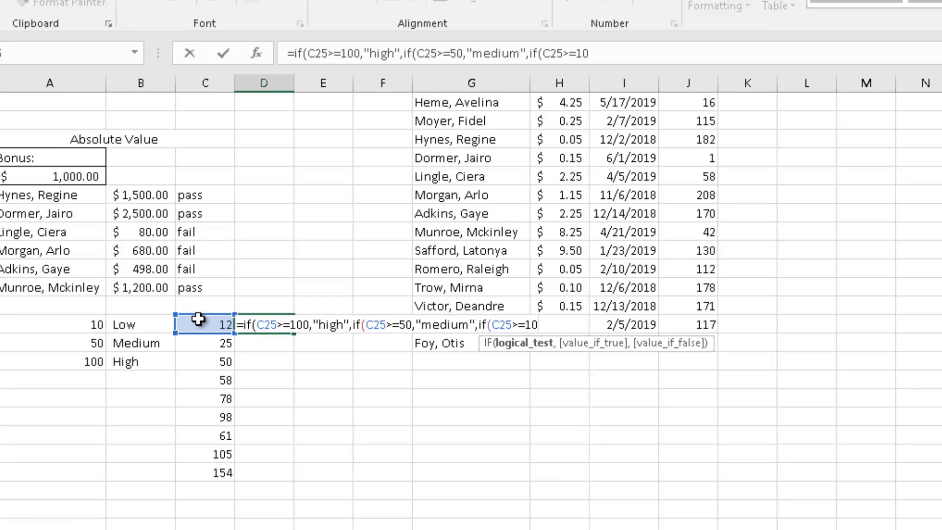
type(",")
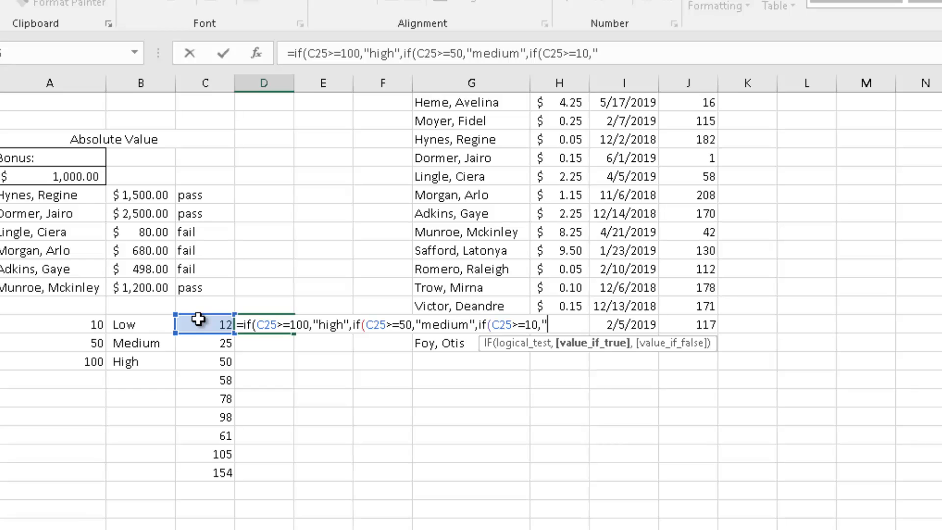
type("\"low\"")
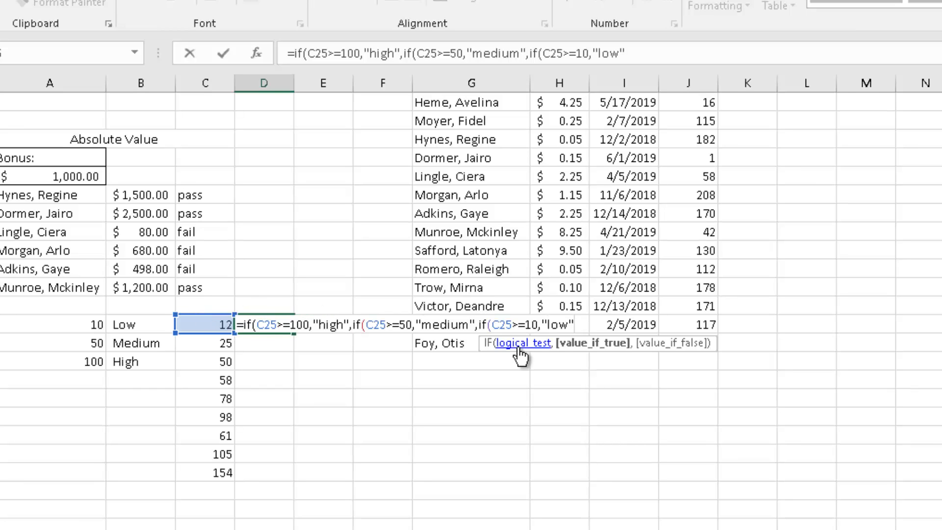
type(")))")
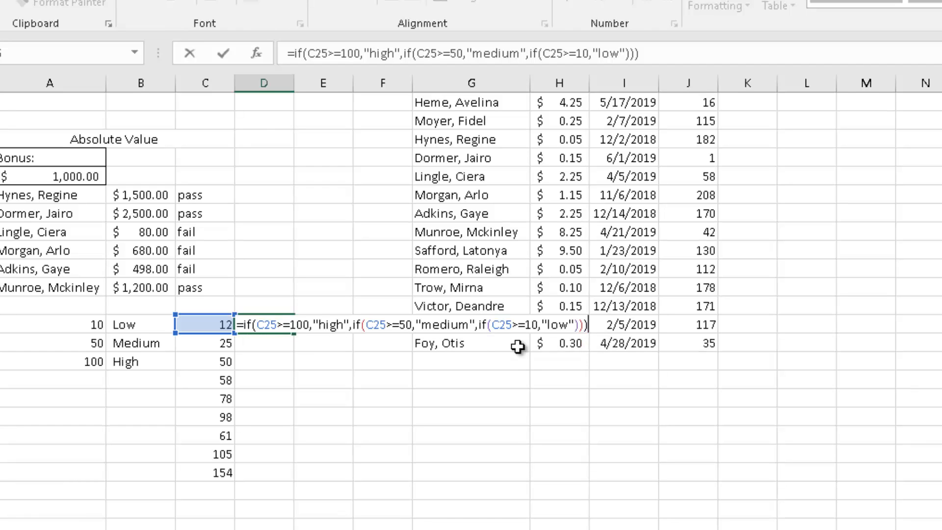
key("Return")
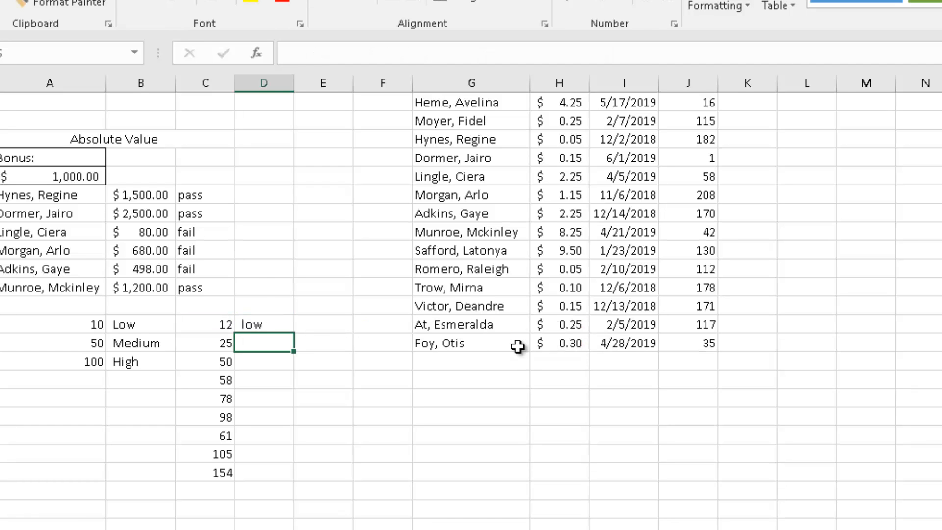
Fill D25's nested IF formula down through D33.
left_click(292, 331)
left_click_drag(292, 332, 278, 473)
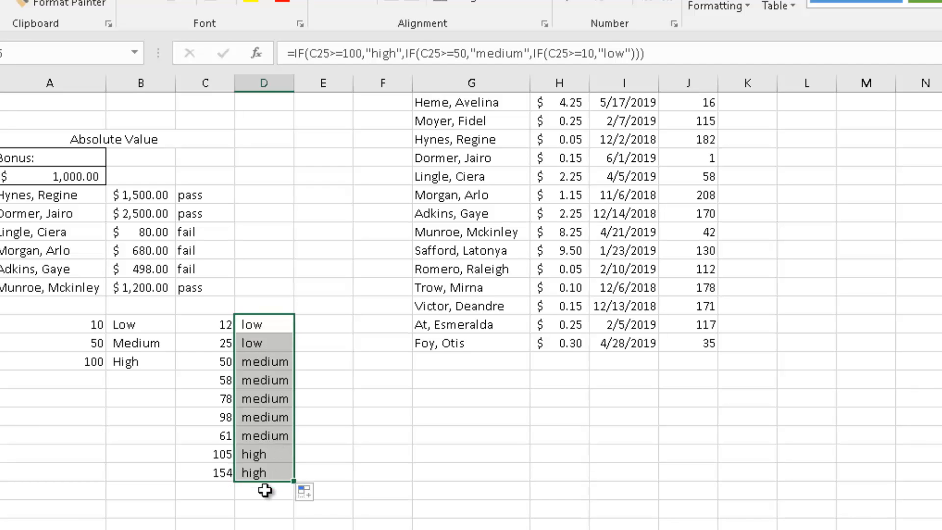
left_click(263, 309)
left_click(257, 322)
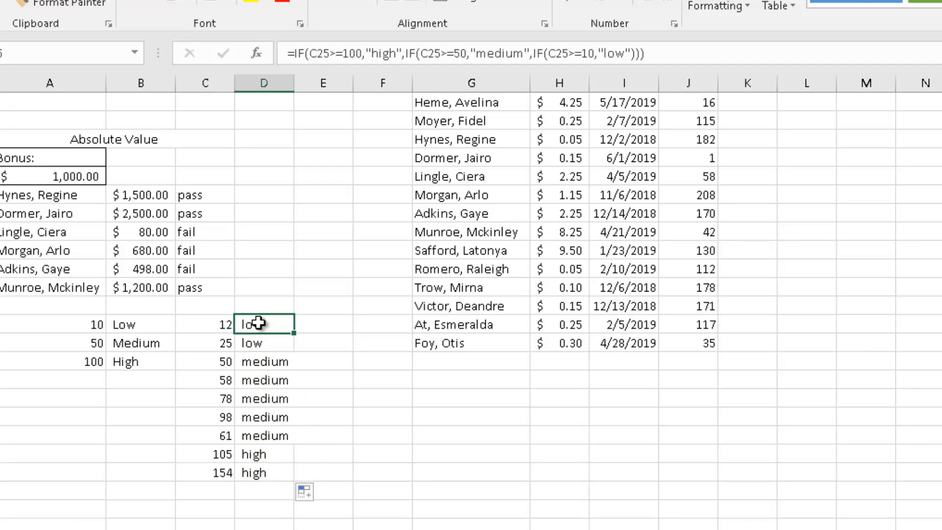
Change the score in C26 to 8 and check the result in D26.
left_click(87, 323)
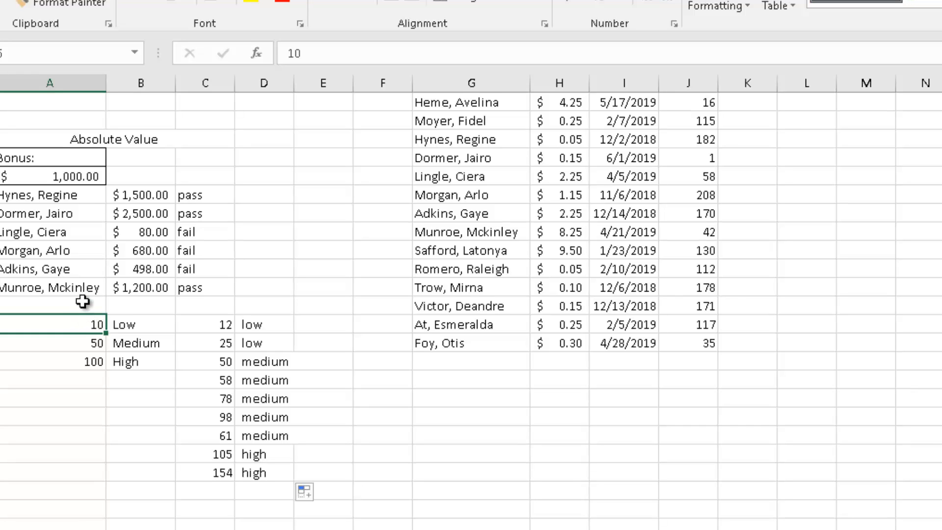
left_click(211, 344)
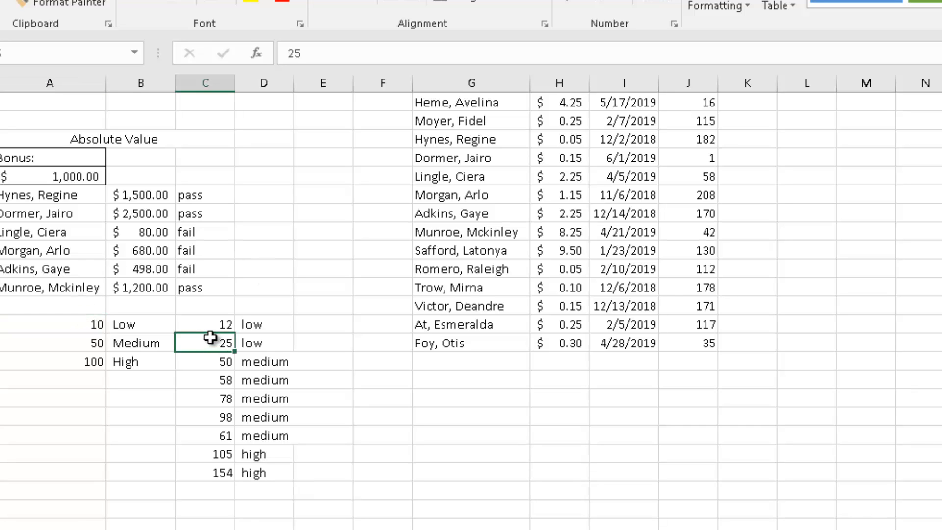
type("8")
key("Return")
left_click(266, 340)
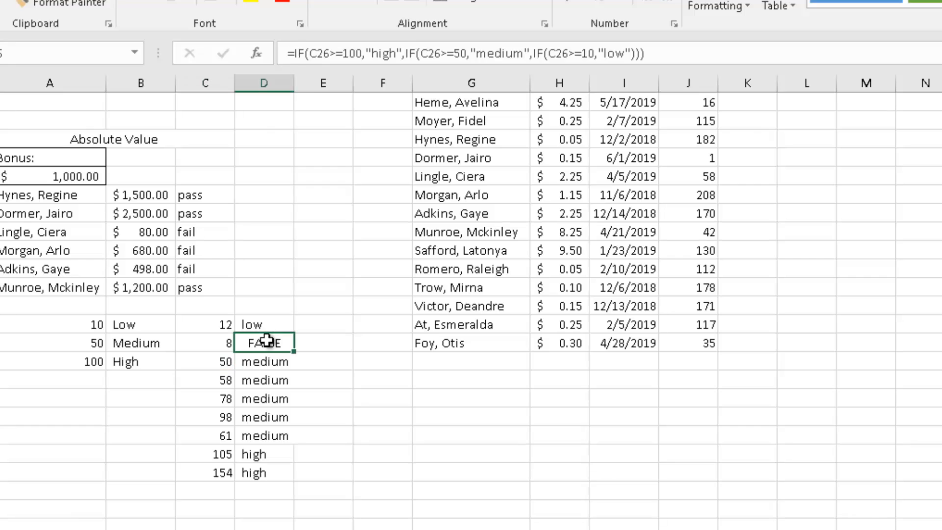
left_click(249, 313)
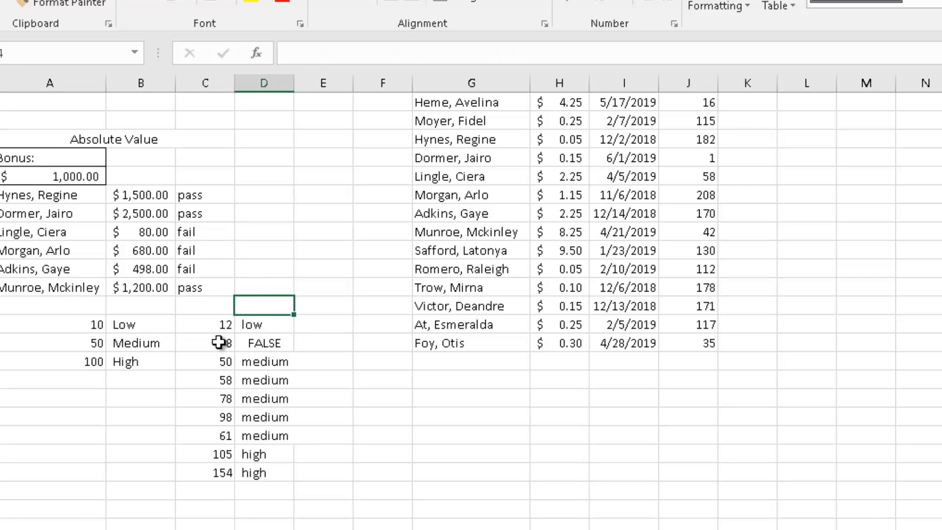
Add 0 as the final false value in D25's formula and fill it down through D33.
left_click(252, 325)
left_click(628, 53)
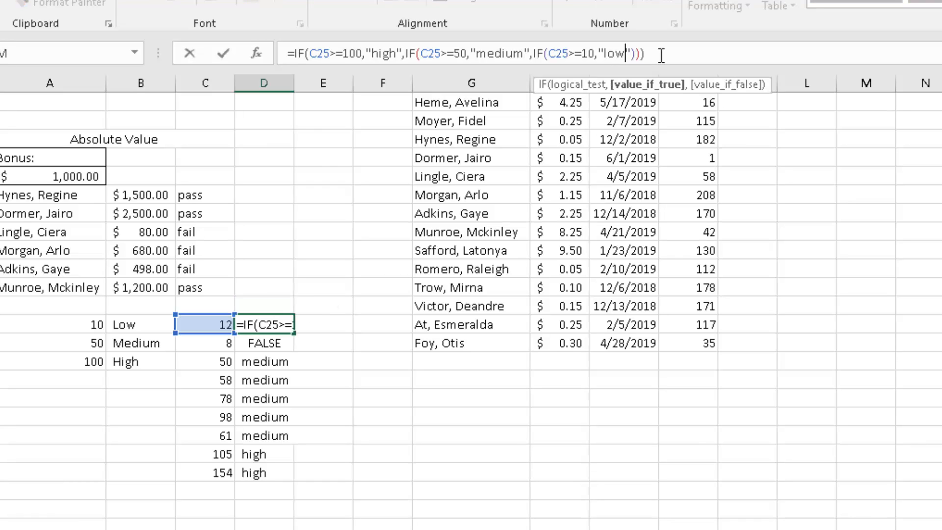
key("Right")
type(",0")
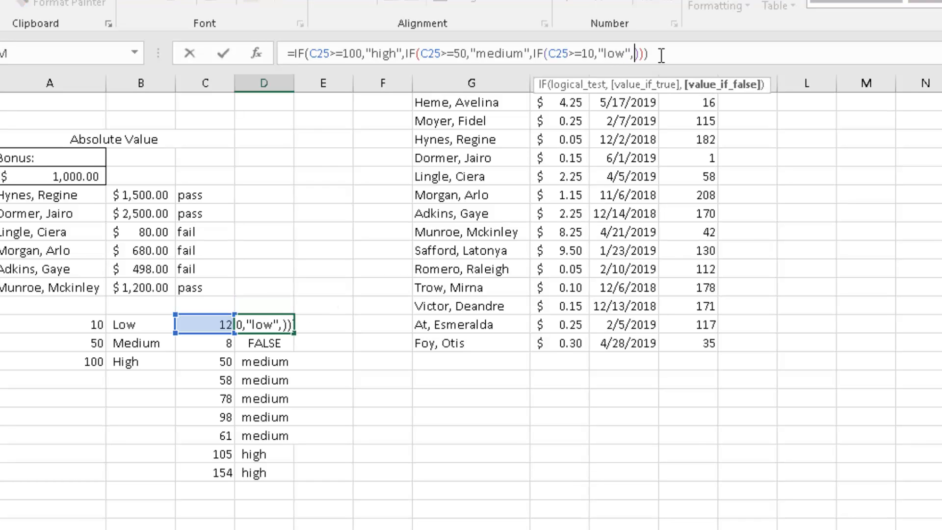
key("Return")
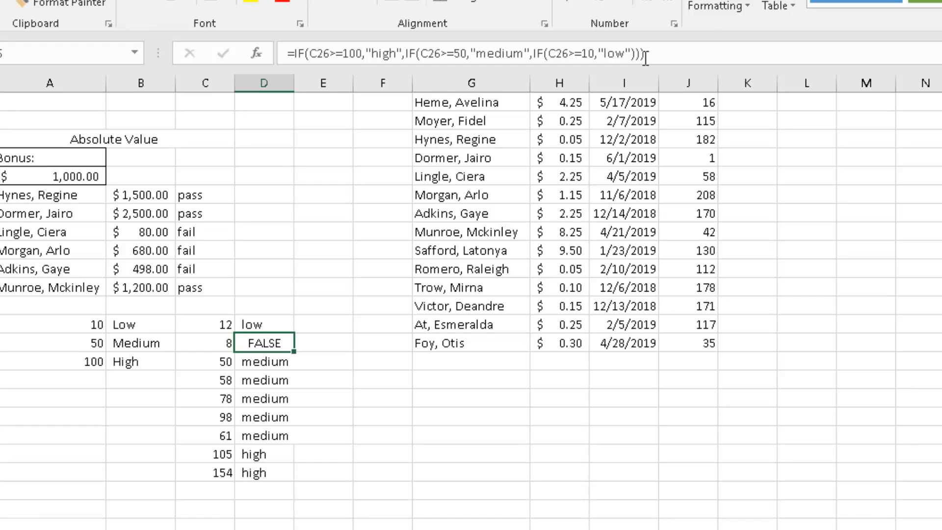
left_click(265, 323)
left_click_drag(294, 334, 268, 485)
left_click(286, 346)
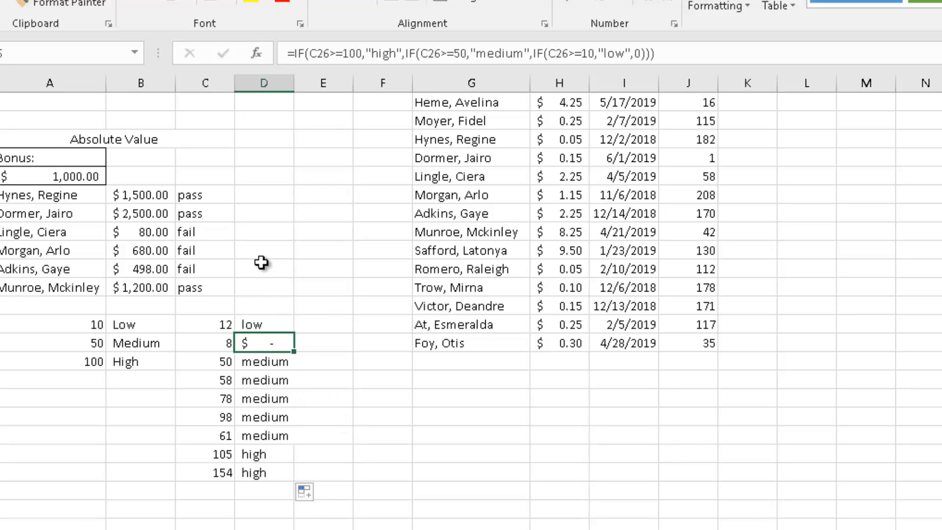
Switch to the Operands sheet and examine the Fine formulas in column H.
left_click(284, 309)
left_click(284, 330)
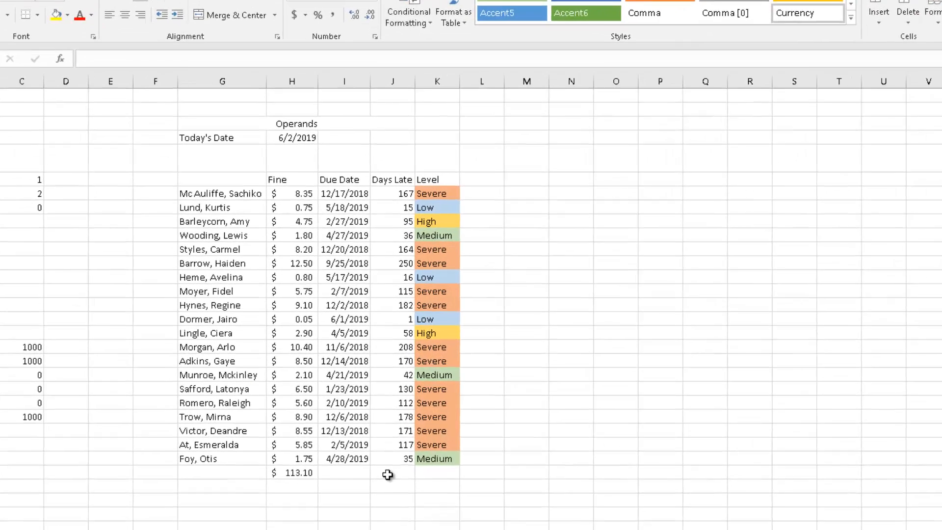
left_click(720, 459)
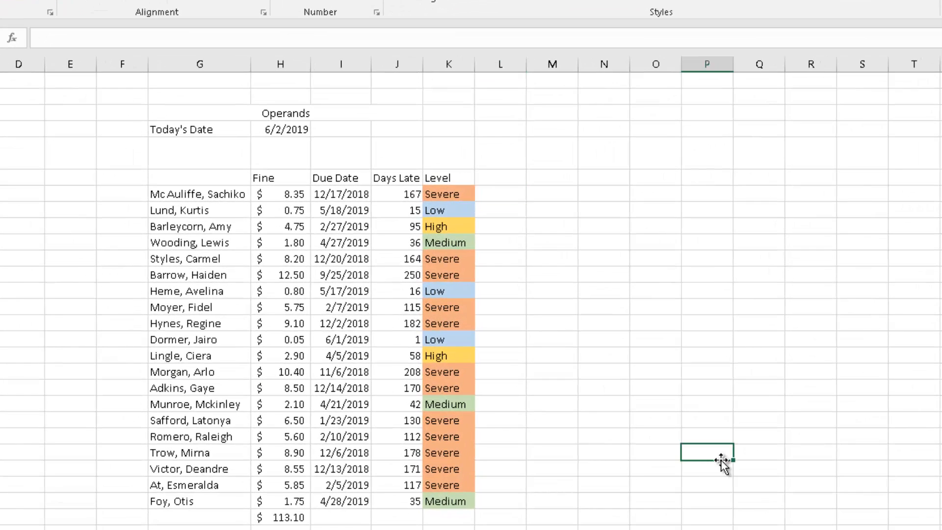
left_click(603, 291)
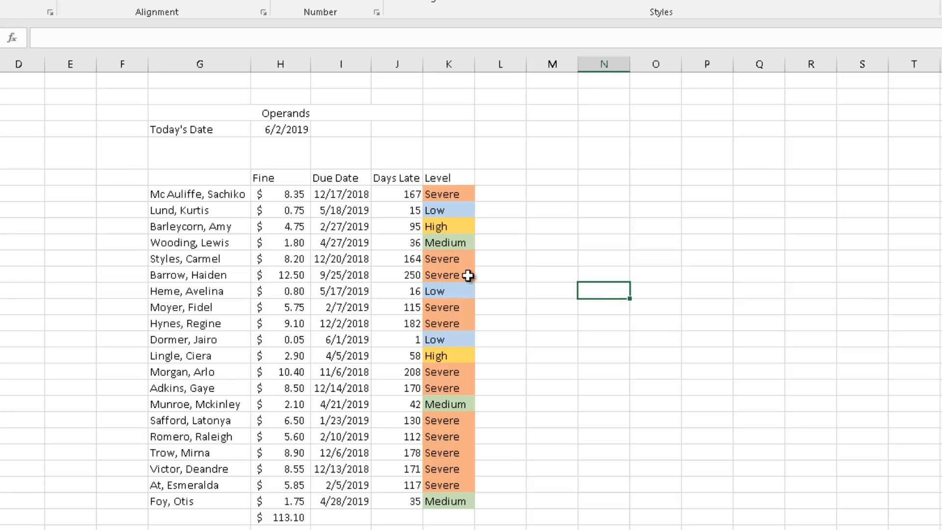
left_click(281, 252)
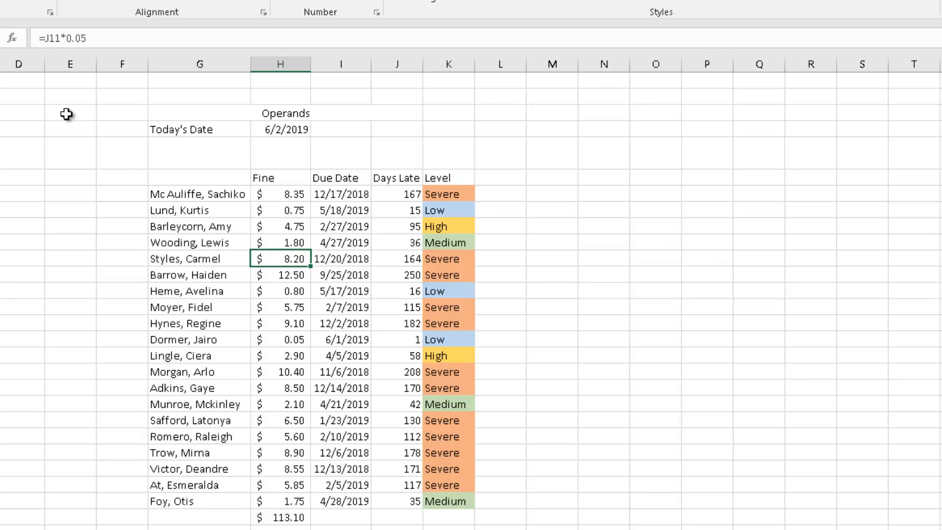
left_click(180, 195)
left_click(296, 193)
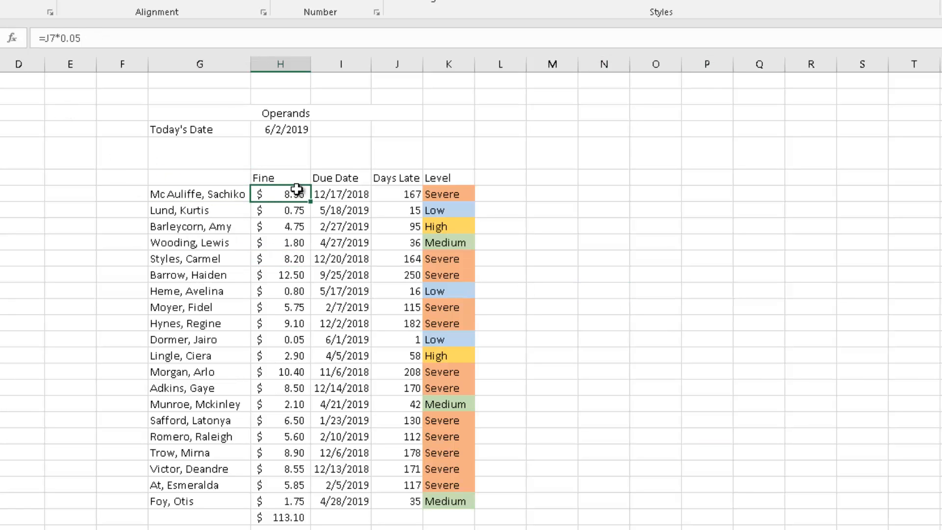
Examine the formulas behind the Fine, Due Date, Days Late and Level columns for the client rows.
left_click(431, 210)
left_click(411, 193)
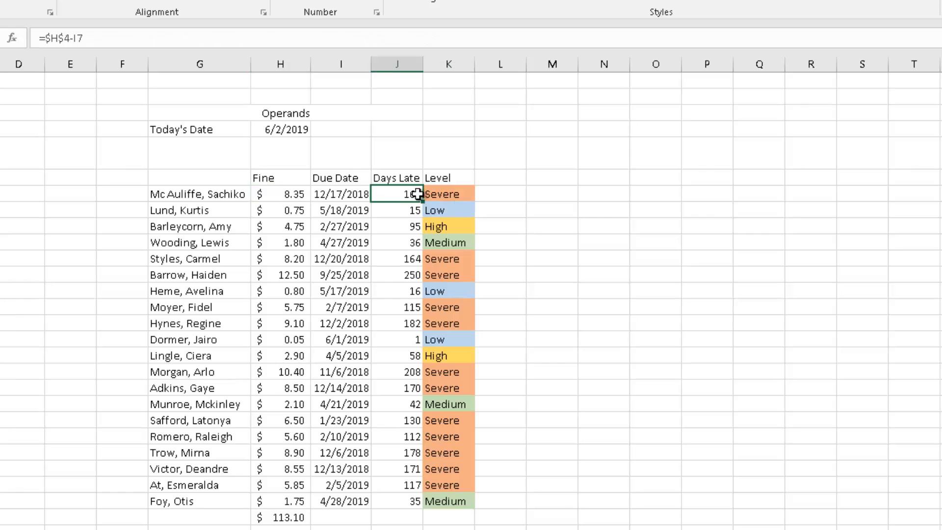
left_click(347, 195)
left_click(452, 194)
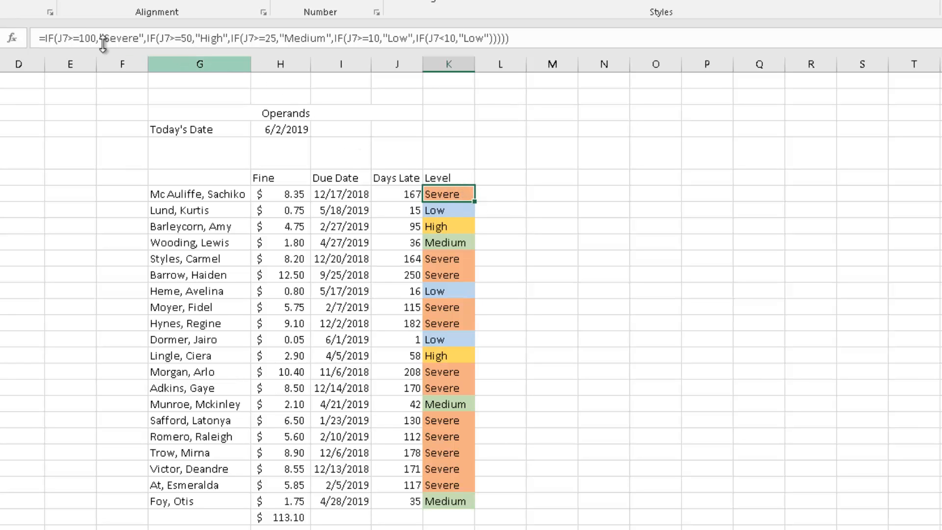
left_click(652, 308)
left_click(464, 196)
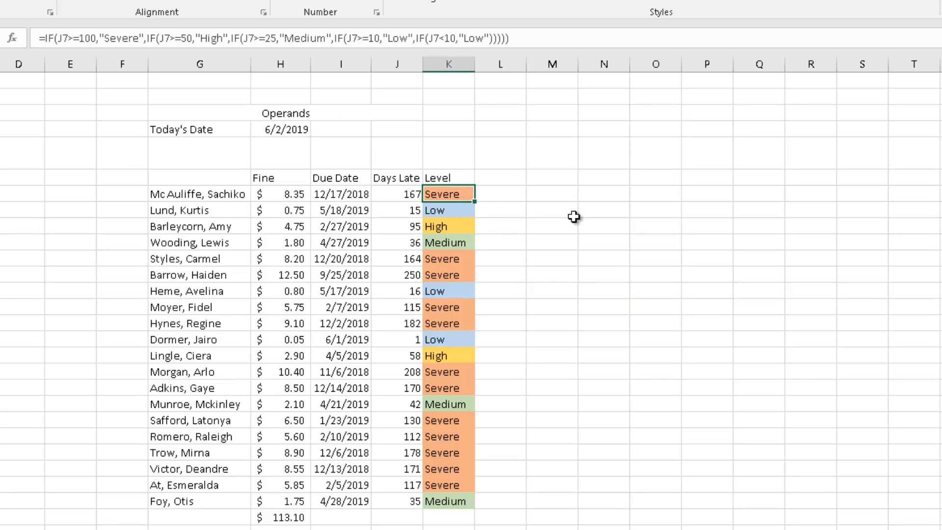
left_click_drag(572, 291, 582, 305)
left_click(449, 196)
left_click(256, 192)
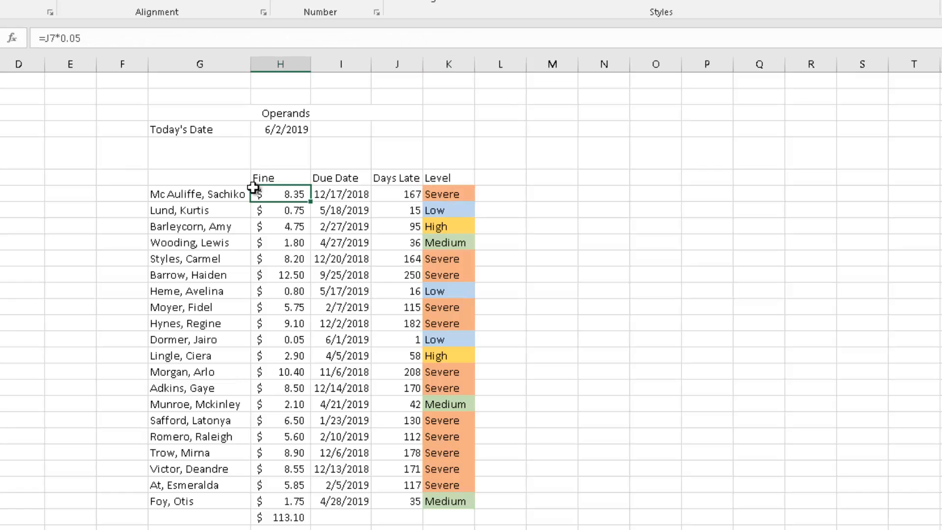
left_click(341, 307)
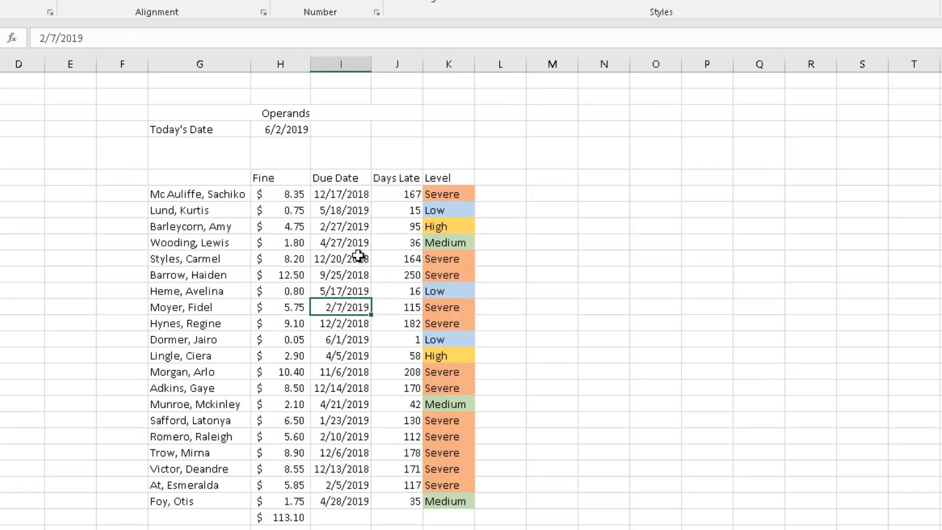
left_click(342, 194)
left_click(397, 193)
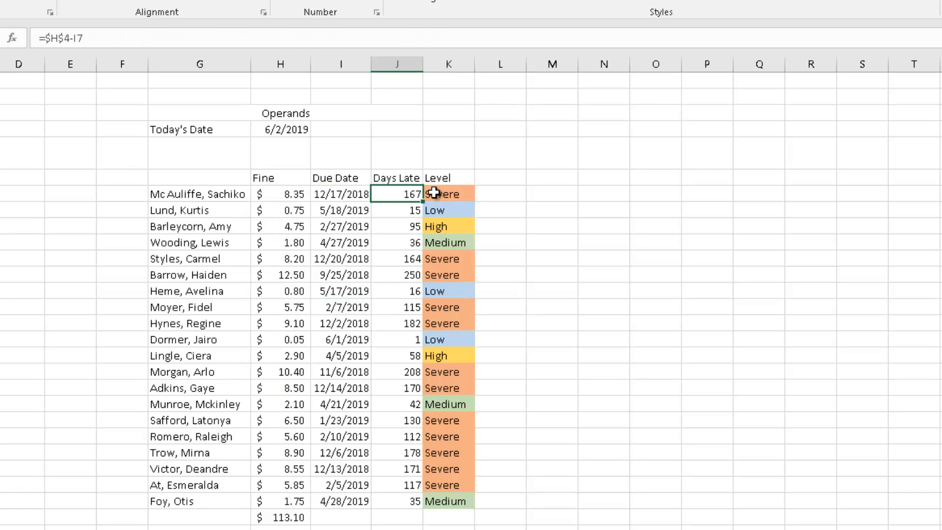
left_click_drag(434, 194, 445, 497)
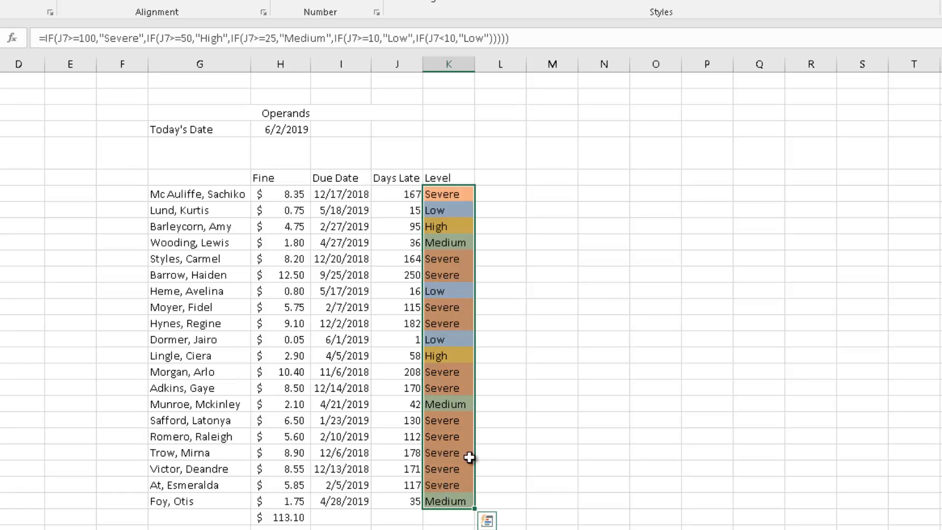
left_click(542, 352)
Delete the SUM total beneath the Fine column.
left_click(275, 517)
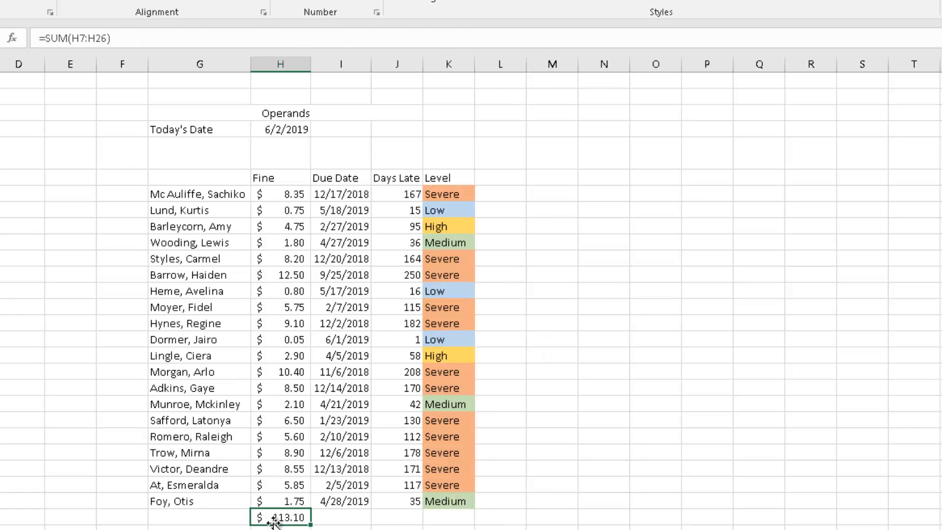
key("Delete")
left_click(613, 452)
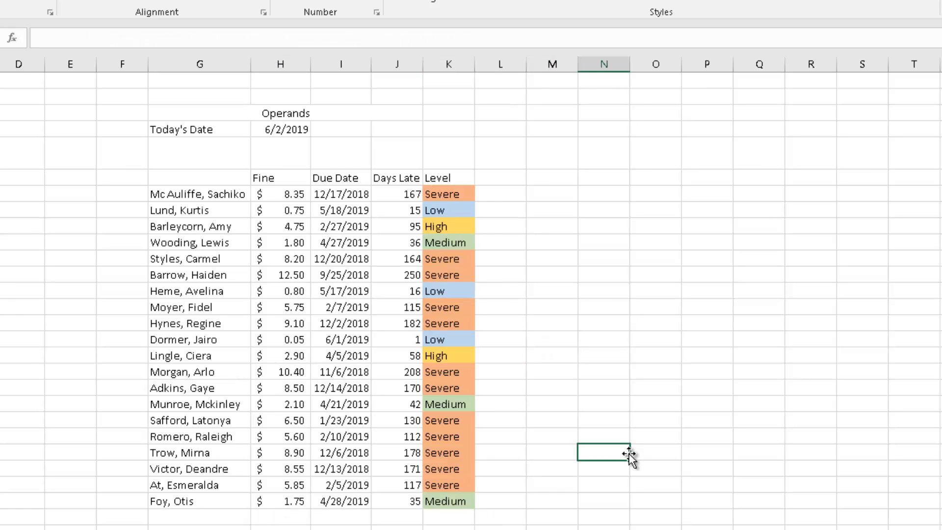
left_click(550, 343)
left_click(534, 245)
left_click(504, 194)
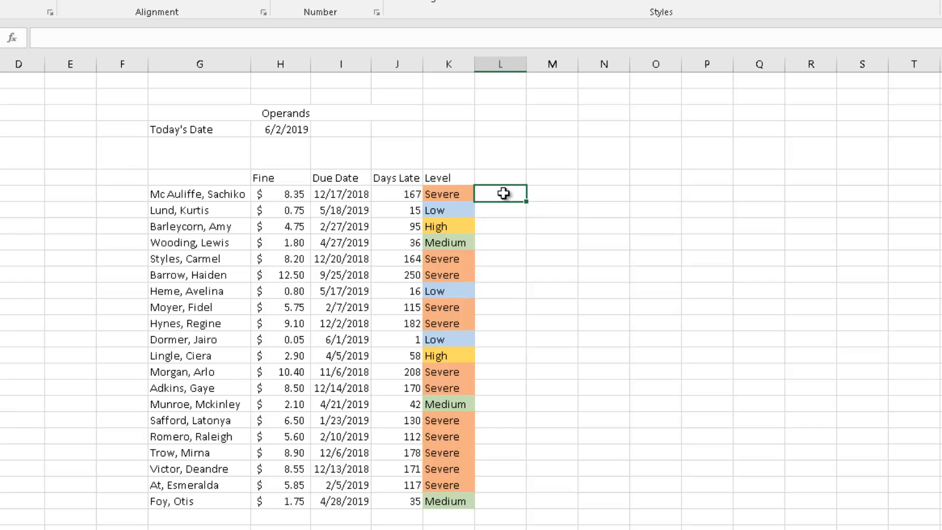
In L7, enter an AVERAGEIF formula averaging Fine H7:H26 where Level K7:K26 is "severe".
left_click_drag(292, 193, 279, 504)
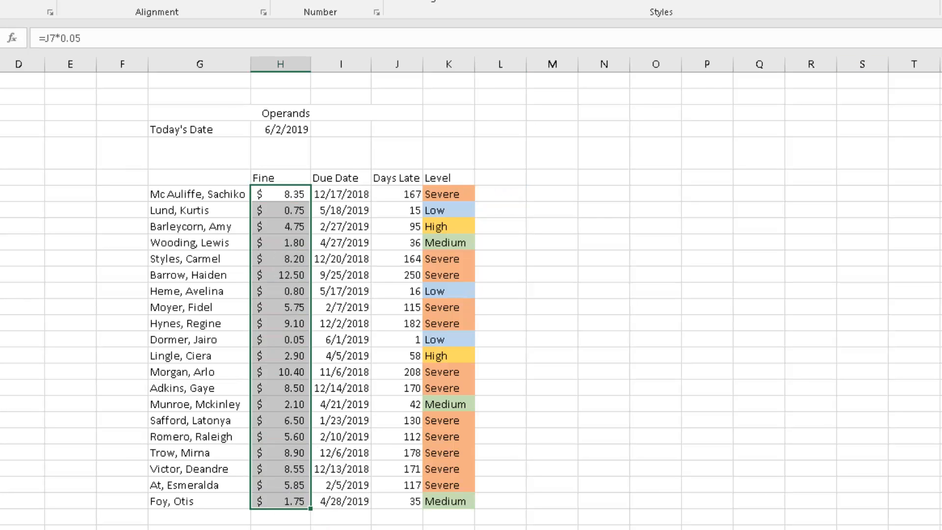
left_click(664, 369)
left_click(499, 194)
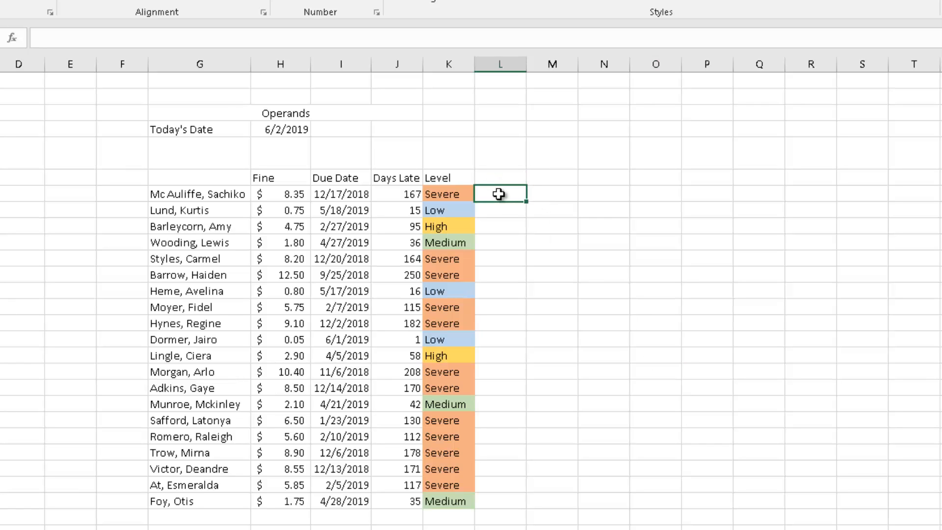
type("=if")
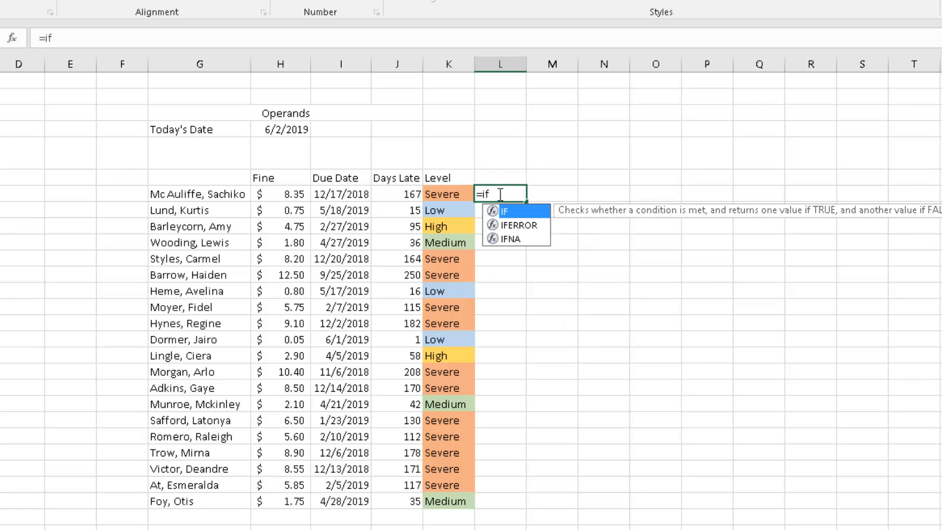
key("BackSpace")
type("a")
key("BackSpace")
key("BackSpace")
type("averageif(")
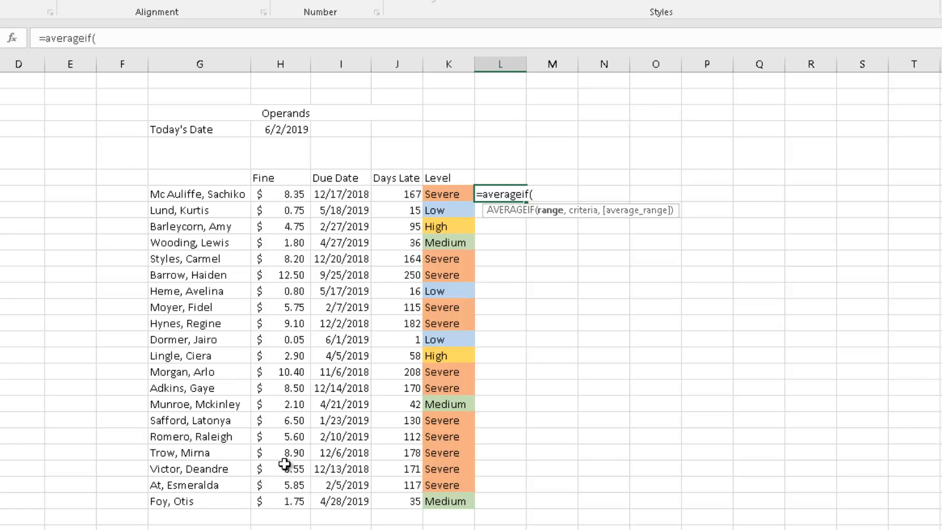
left_click(456, 188)
left_click_drag(456, 188, 446, 504)
type(",\"severe\"")
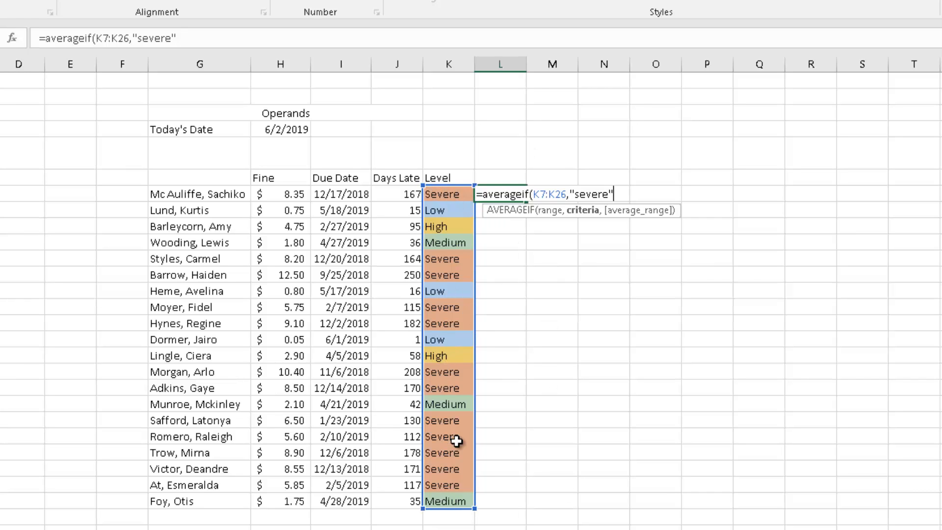
type(",")
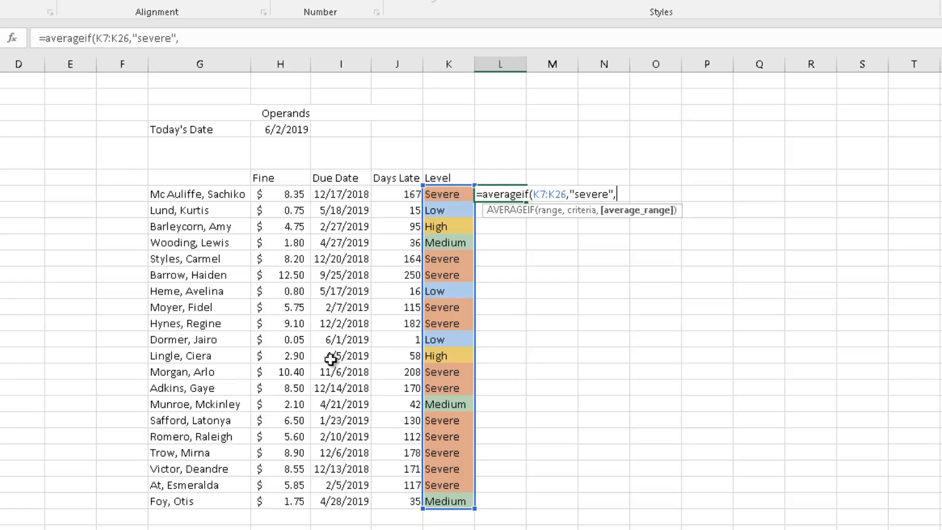
left_click_drag(284, 196, 270, 497)
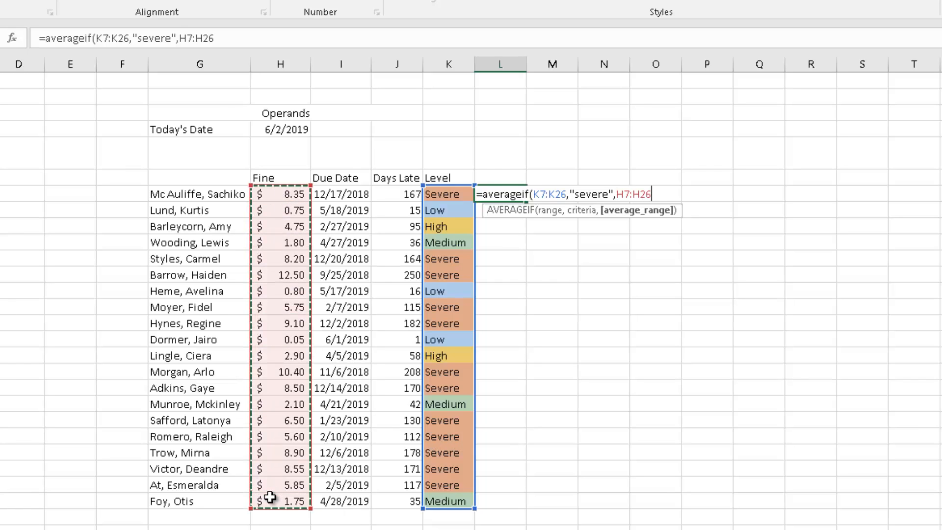
key("Return")
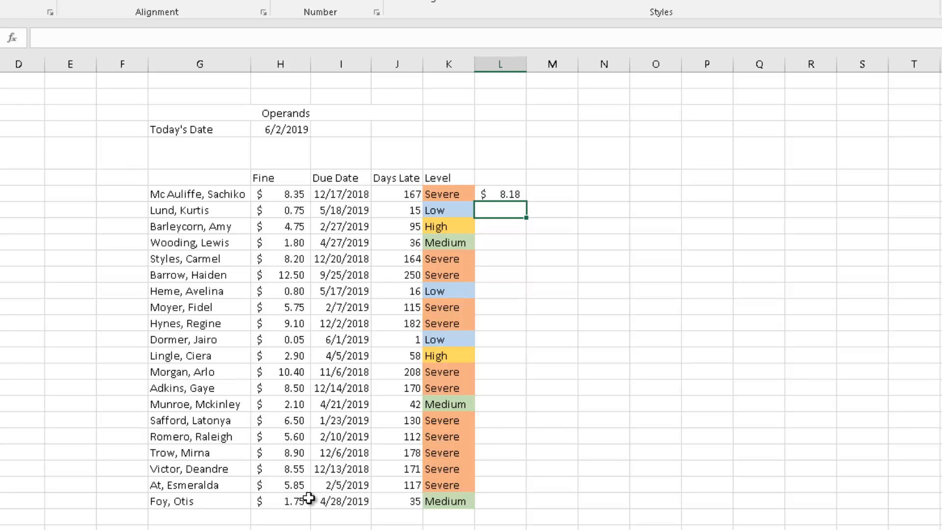
In L8, enter a SUMIF formula summing Fine H7:H26 where Level K7:K26 is "high".
left_click(518, 194)
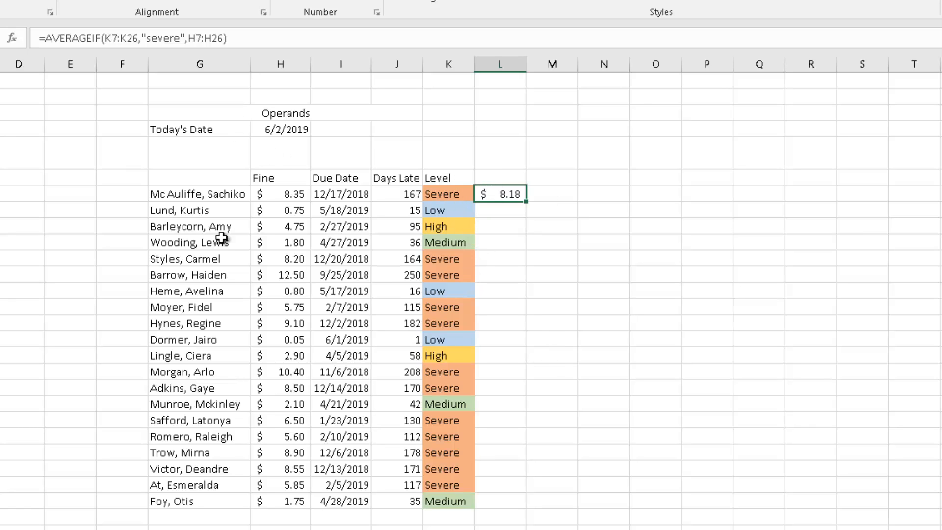
left_click_drag(282, 192, 299, 520)
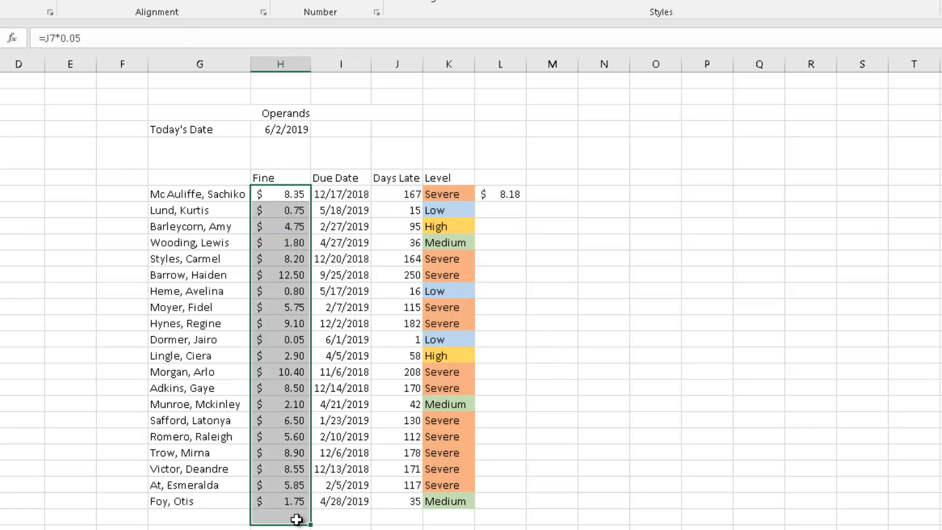
left_click(466, 324)
left_click(512, 215)
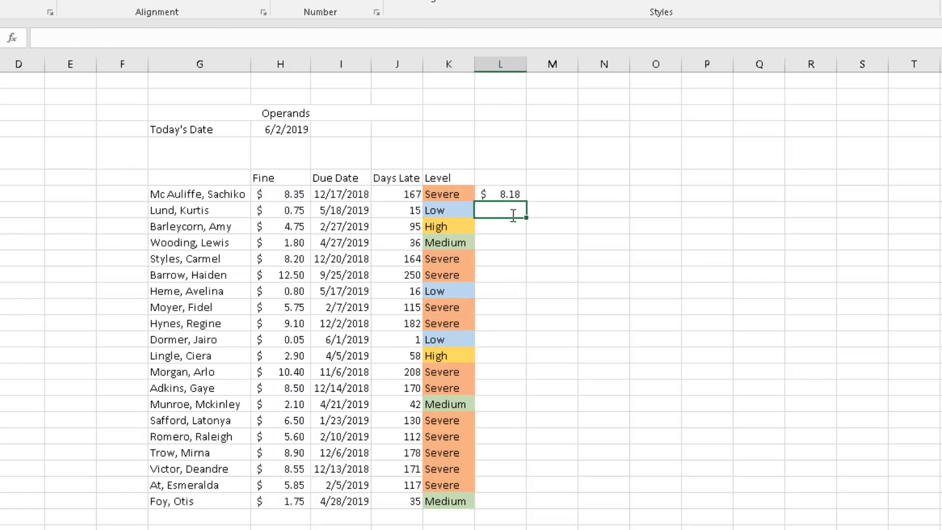
type("=sumif(")
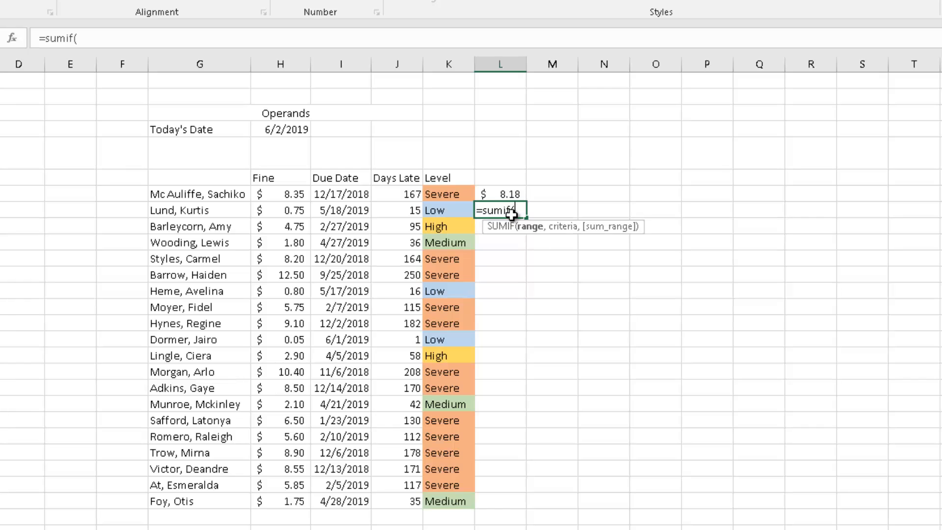
left_click_drag(455, 193, 466, 491)
type(",\"high\",")
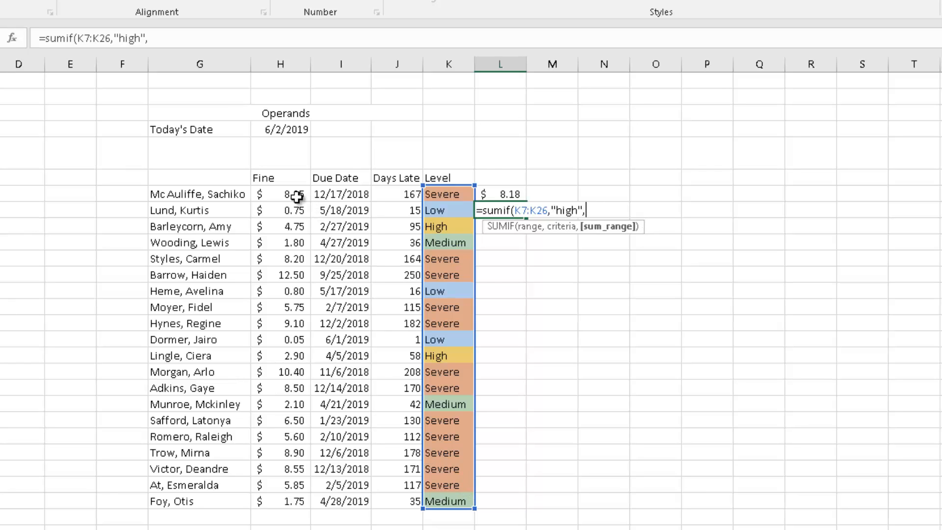
left_click_drag(296, 196, 295, 497)
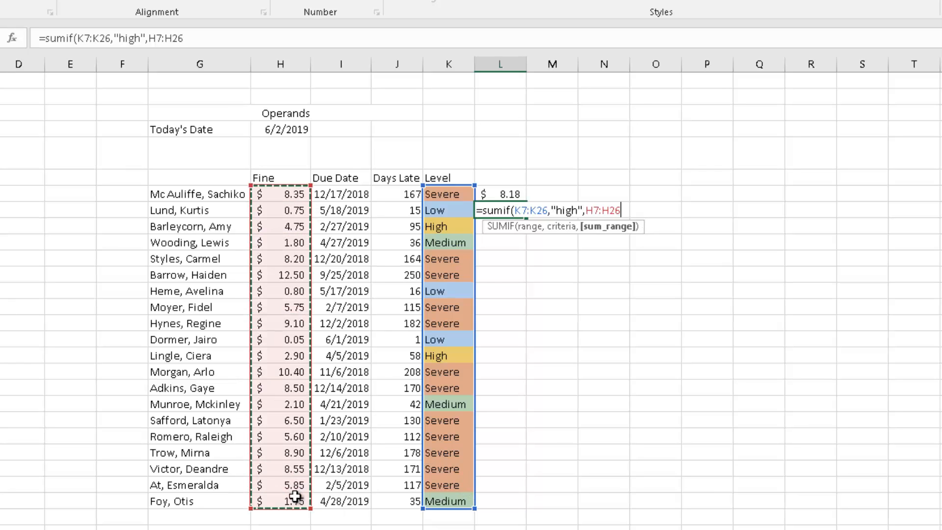
key("Return")
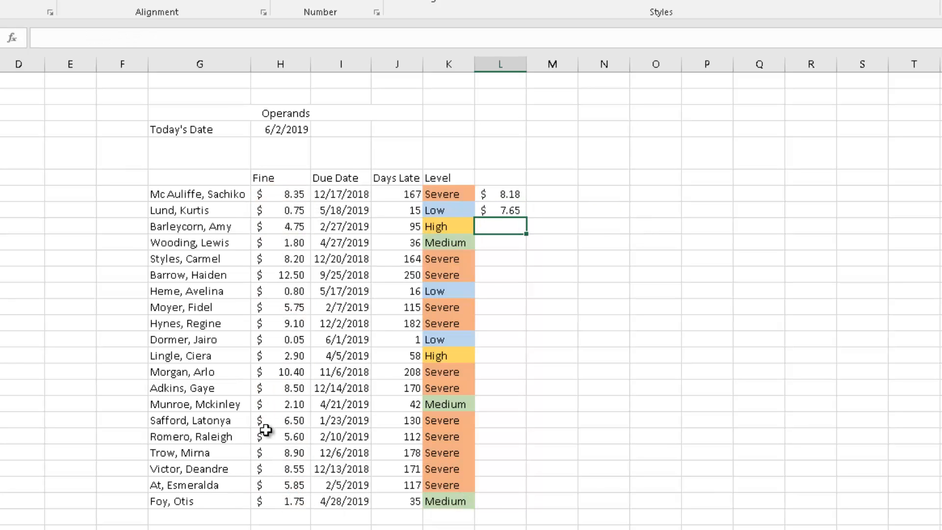
Examine the SUMIF formula in L8 and the High-level client rows it adds up.
left_click(521, 210)
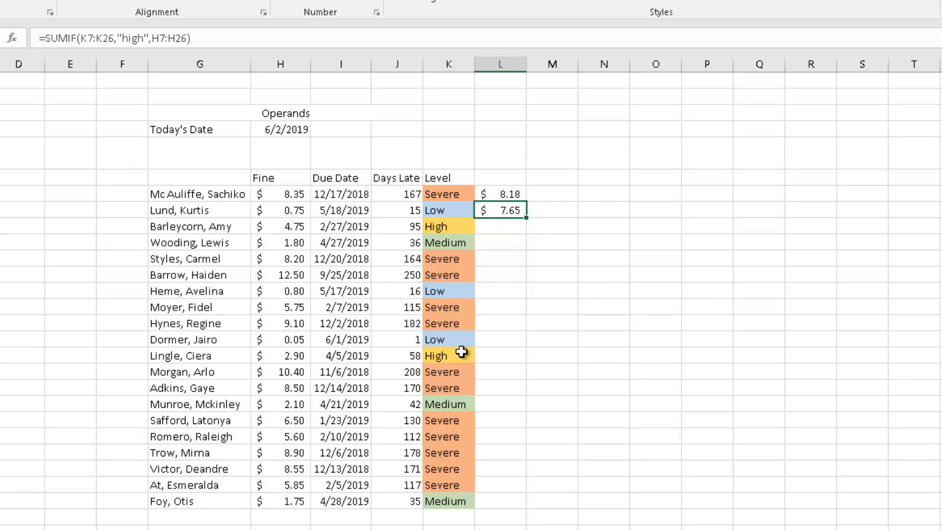
left_click_drag(440, 227, 260, 227)
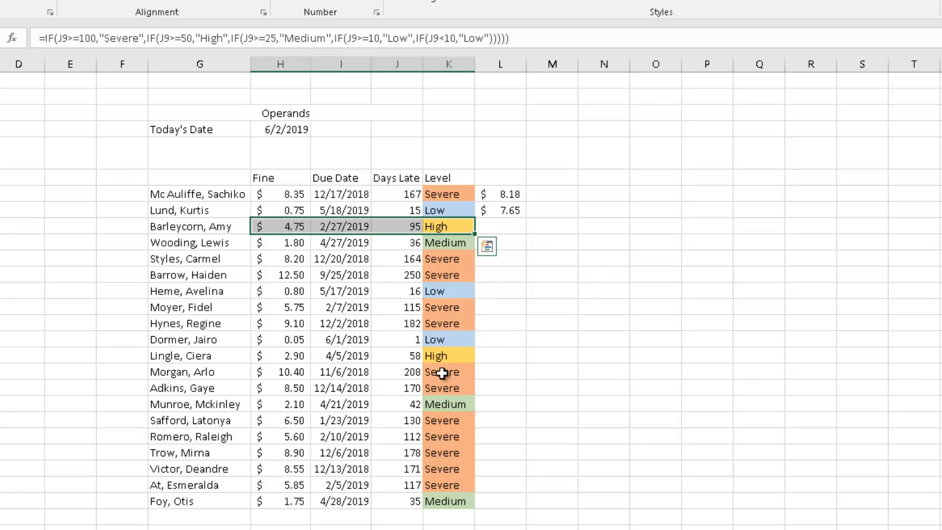
left_click(445, 355)
left_click_drag(369, 354, 275, 354)
left_click(560, 328)
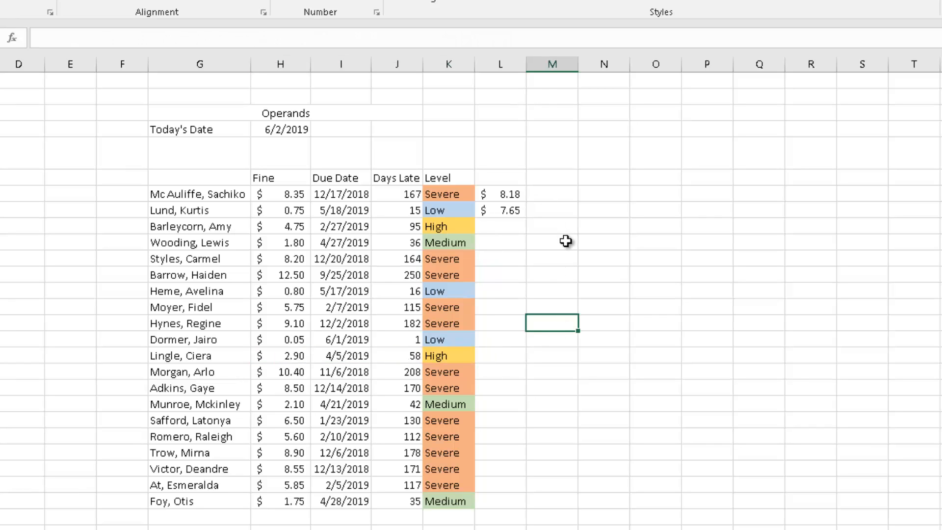
left_click(492, 208)
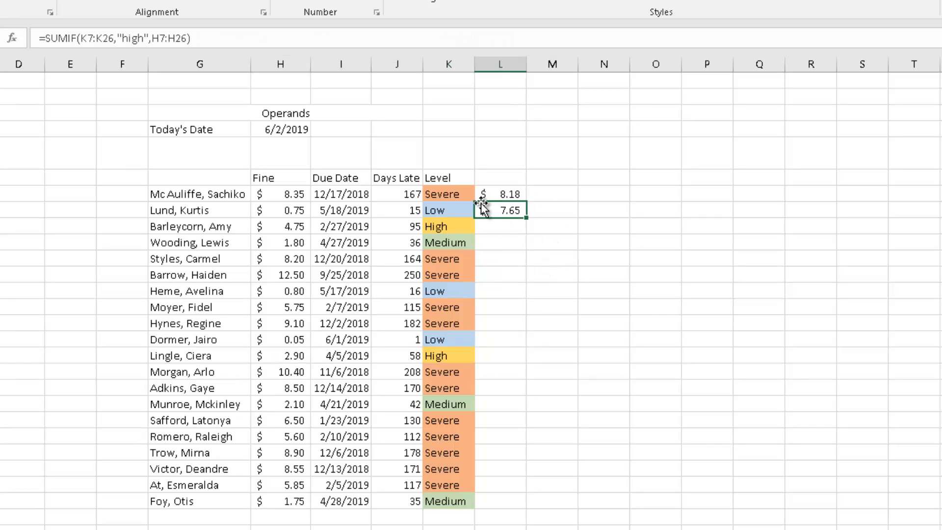
left_click(496, 226)
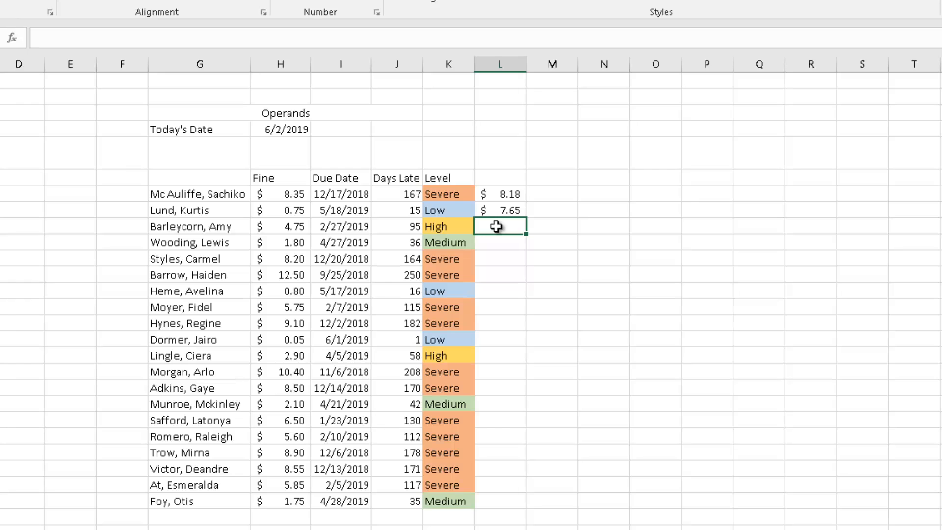
left_click(555, 225)
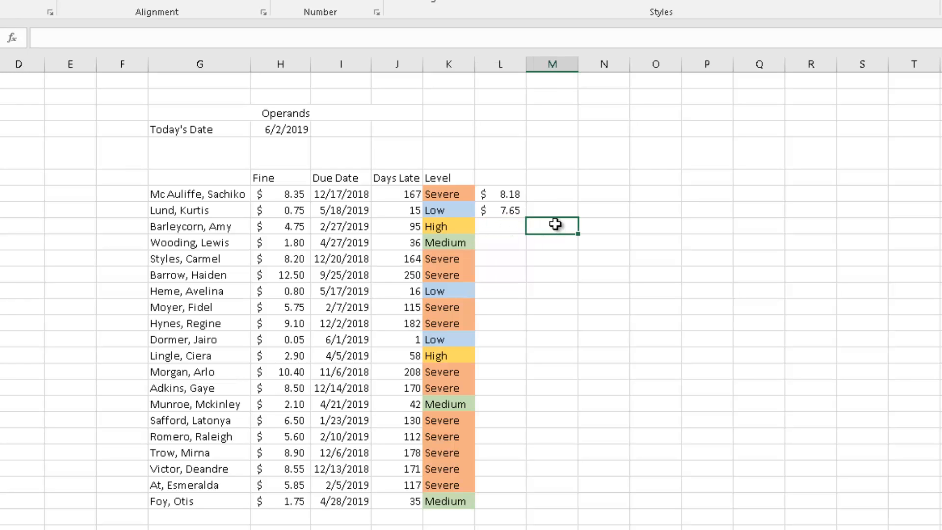
Delete the AVERAGEIF and SUMIF results in L7:L8.
left_click_drag(511, 194, 511, 210)
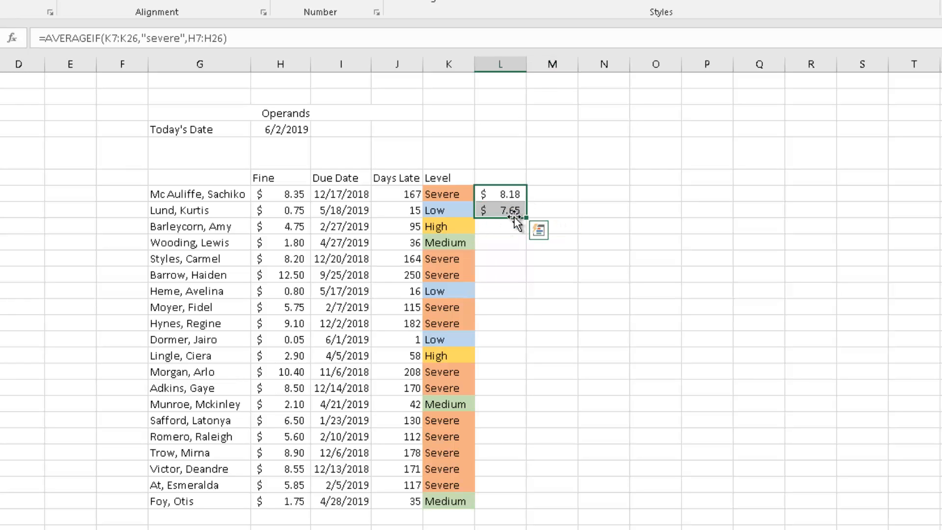
key("Delete")
left_click(581, 231)
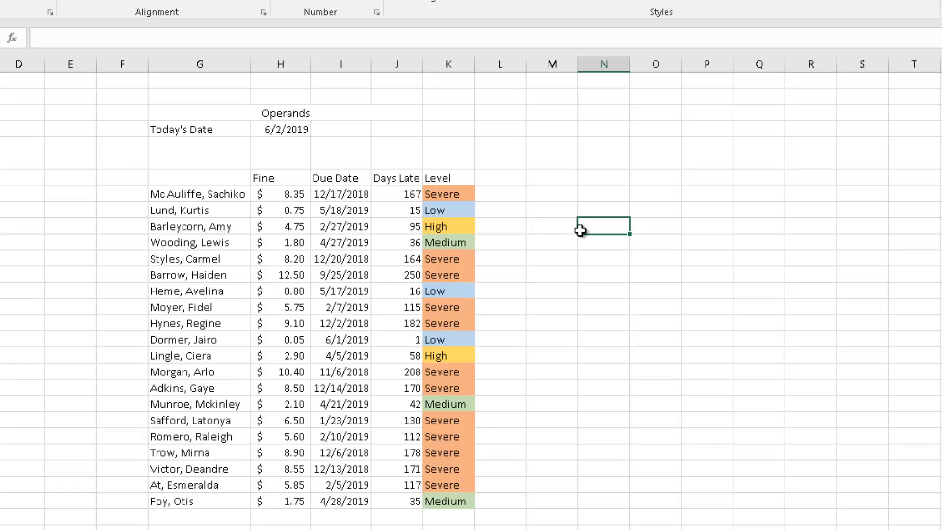
left_click(569, 240)
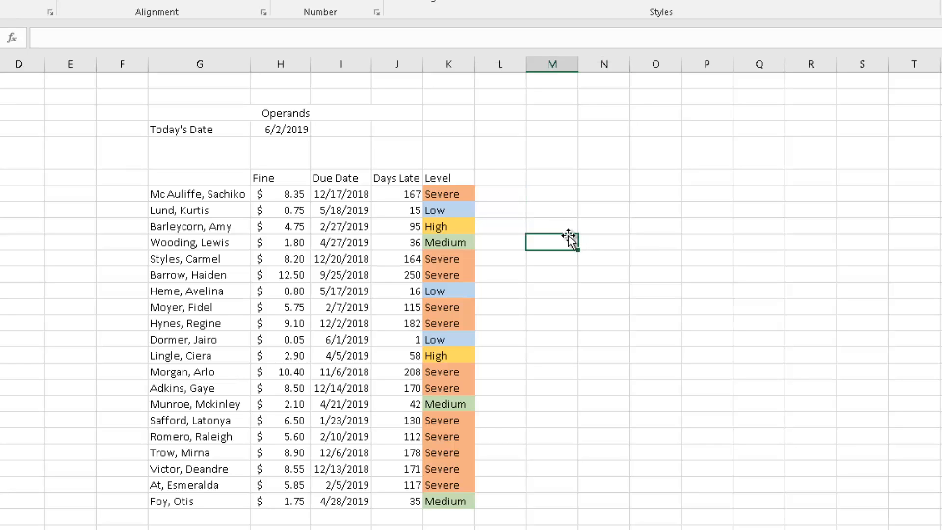
Replace "Severe" in K7's nested IF formula with 100, then undo that edit.
left_click(477, 193)
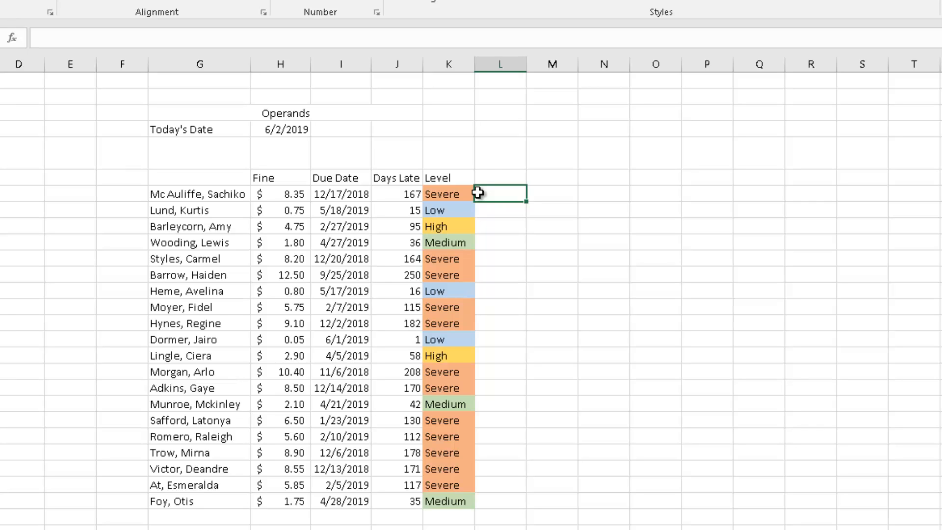
left_click(425, 194)
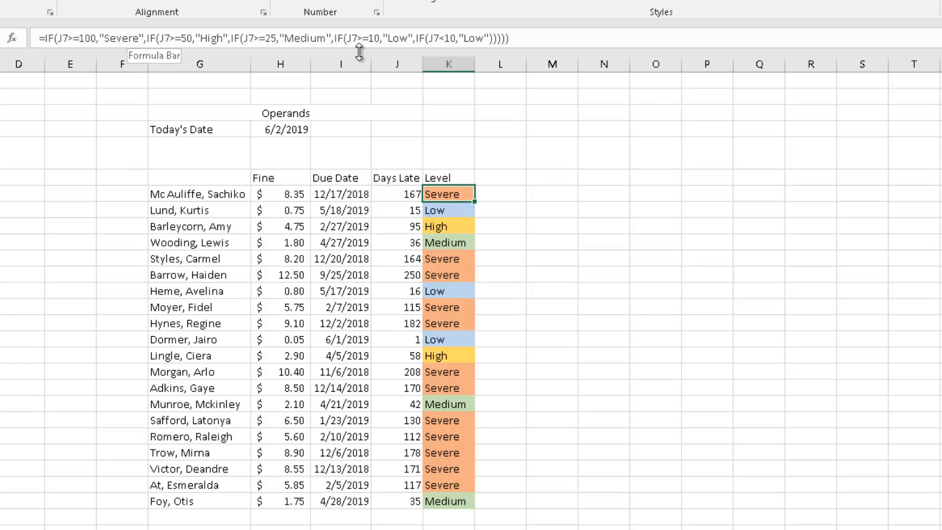
left_click_drag(99, 39, 140, 38)
key("Delete")
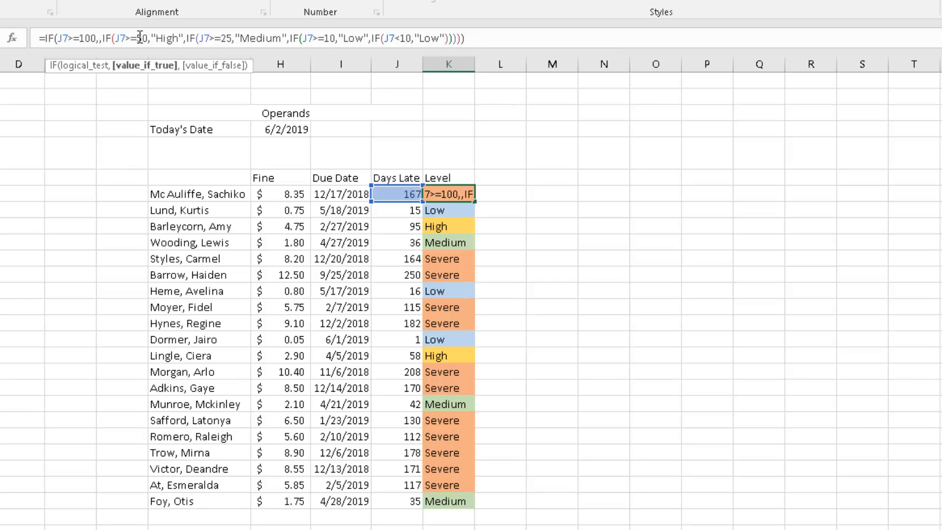
type("100")
key("Return")
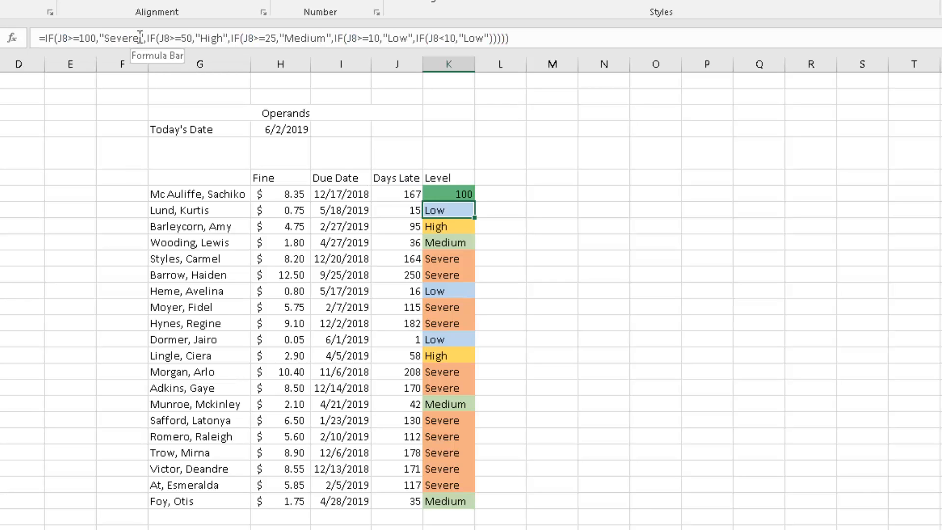
key("ctrl+z")
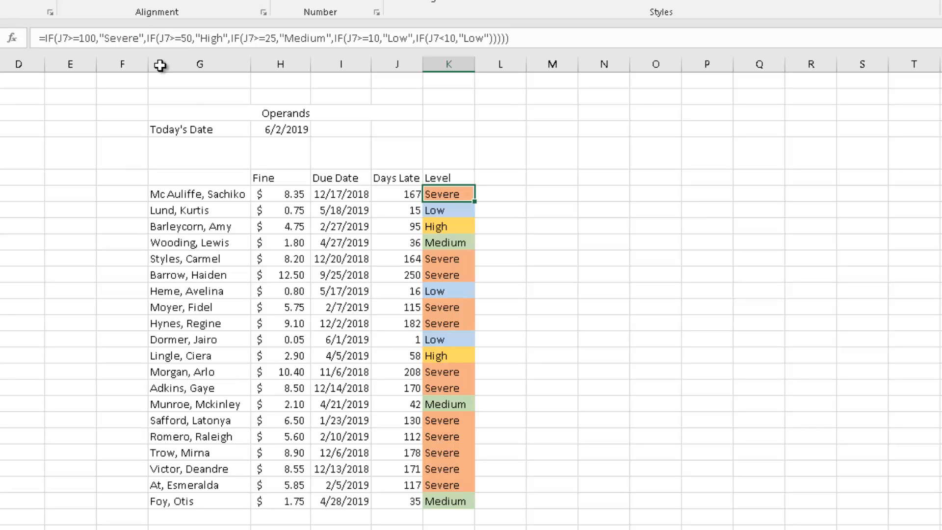
In L7, enter an AVERAGEIF formula averaging Fine H7:H26 where Days Late J7:J26 is greater than 80.
left_click(632, 273)
left_click(525, 194)
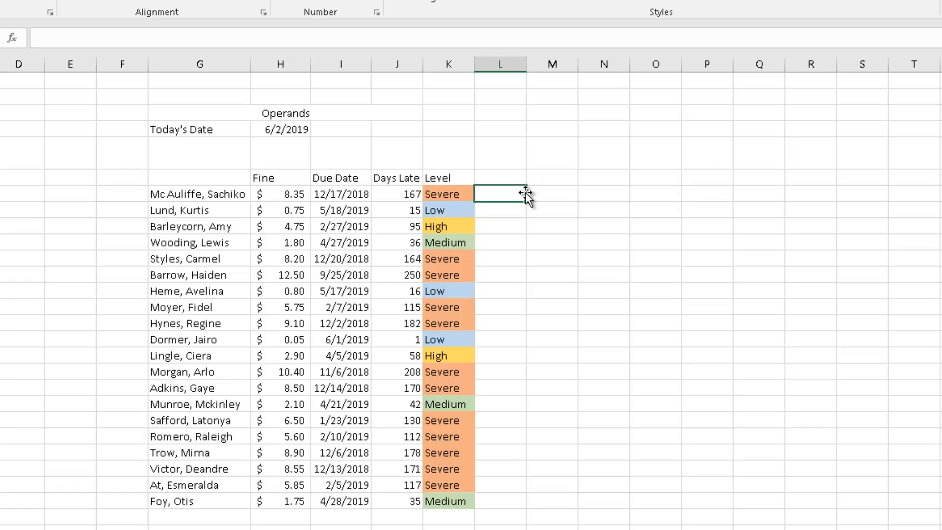
type("=averageif(")
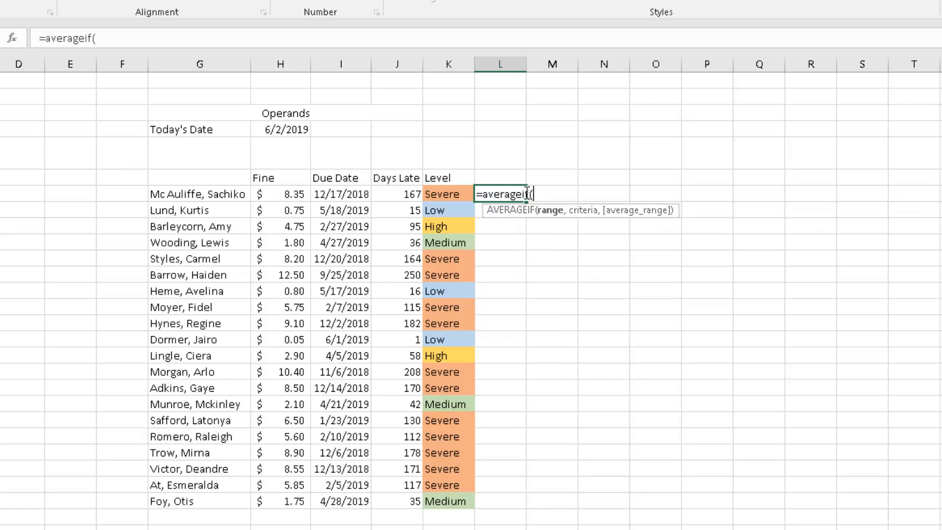
left_click_drag(449, 196, 427, 501)
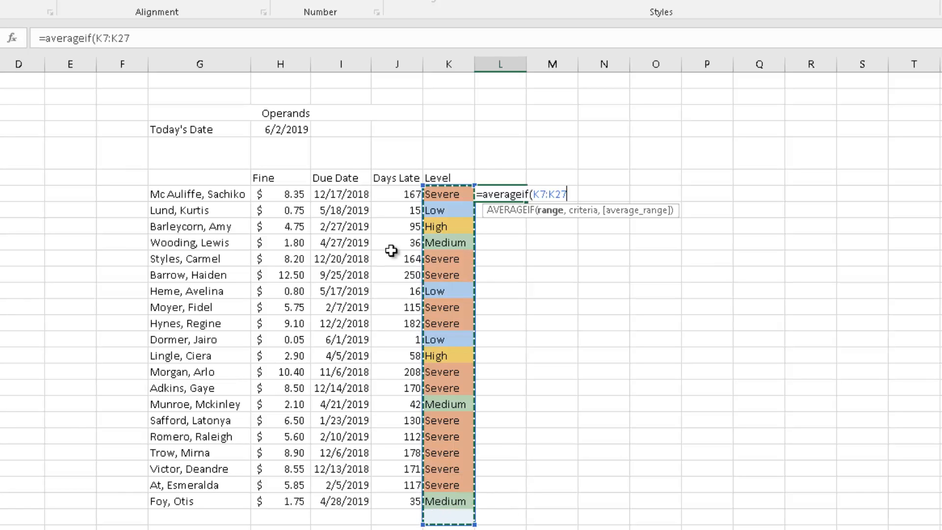
left_click_drag(294, 195, 370, 325)
left_click_drag(403, 202, 386, 495)
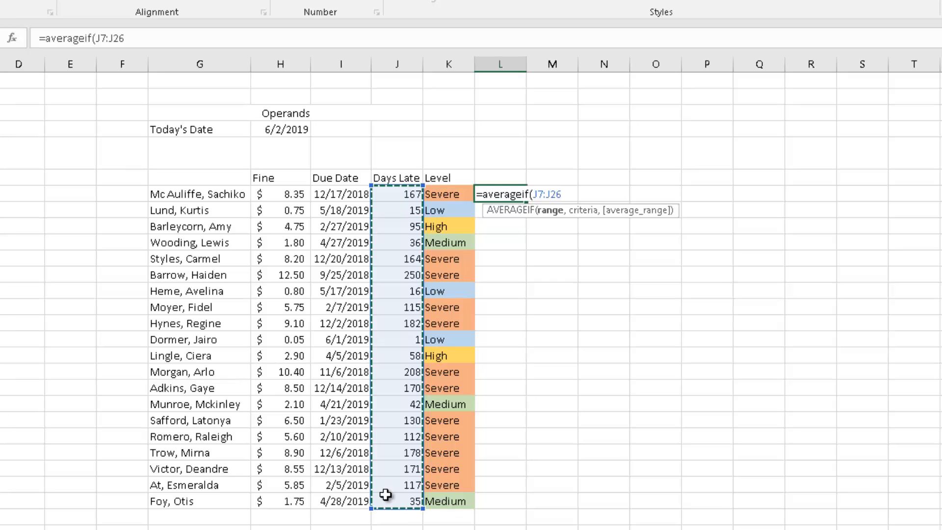
type(",")
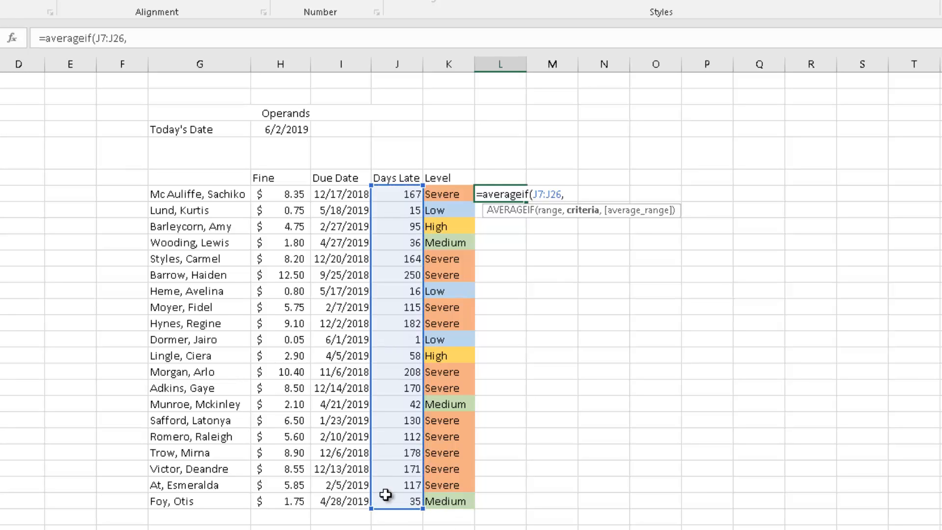
type("\">80\",")
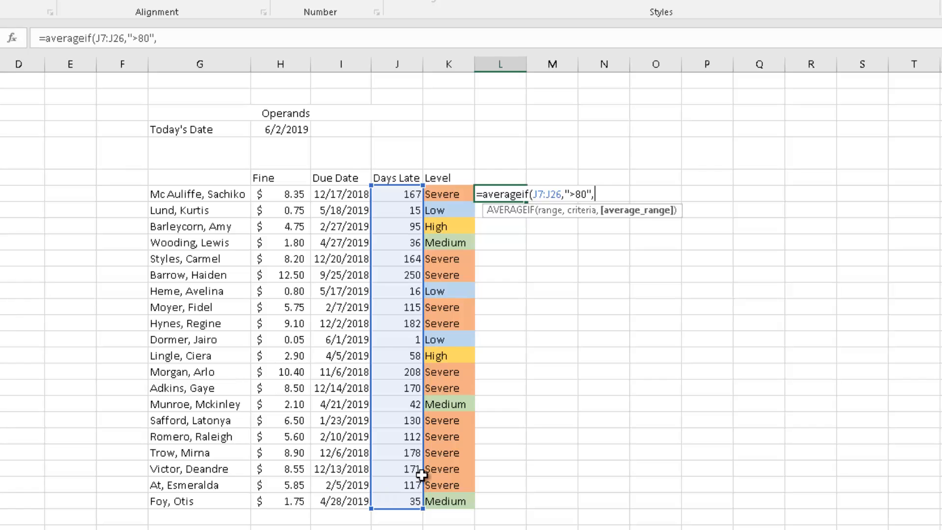
left_click_drag(294, 203, 290, 496)
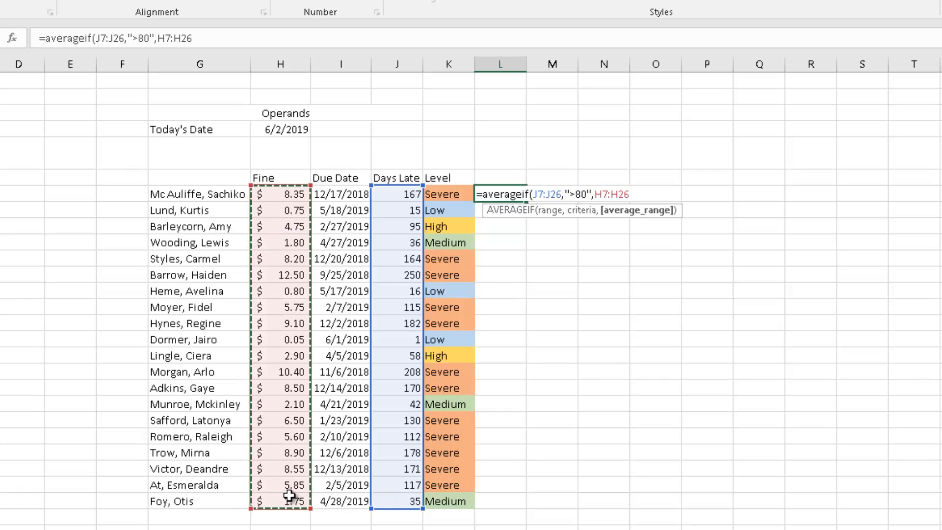
type(")")
key("Return")
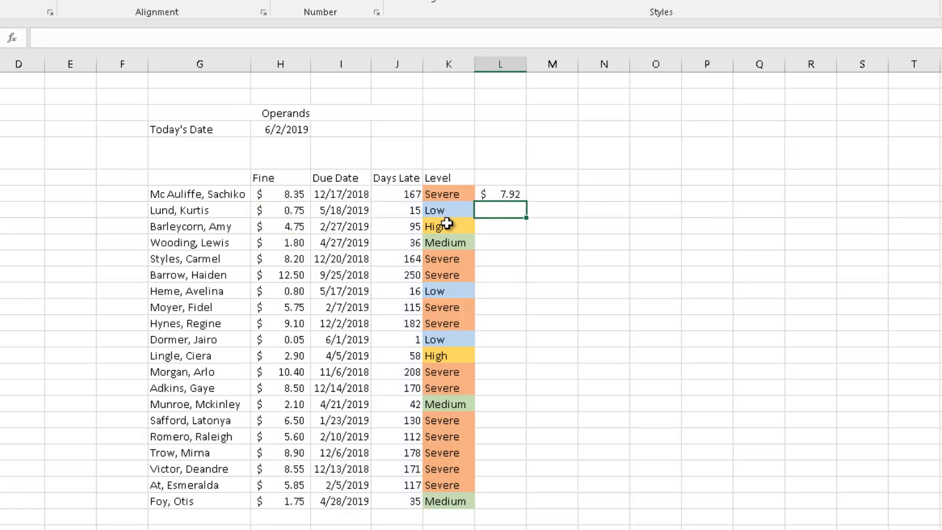
Try removing the quotation marks around the >80 criterion in L7's AVERAGEIF formula, then put them back.
left_click(484, 193)
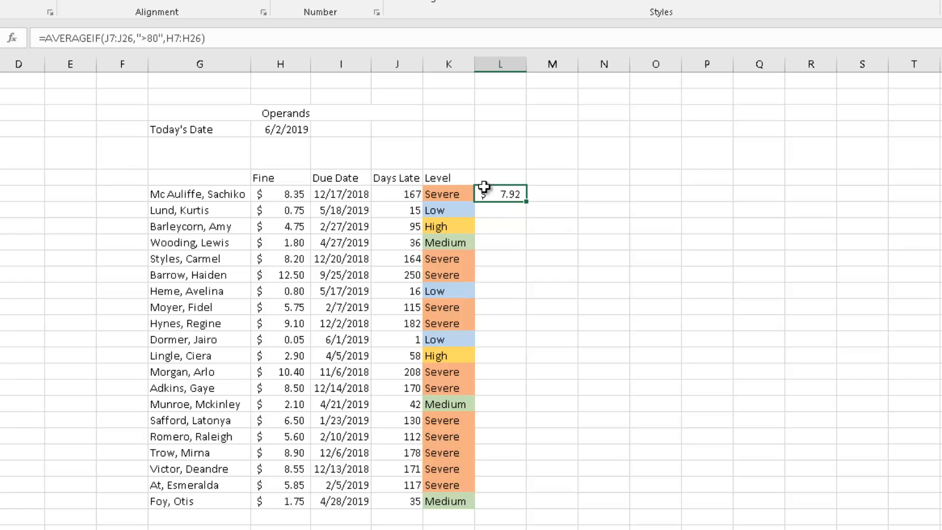
left_click(142, 40)
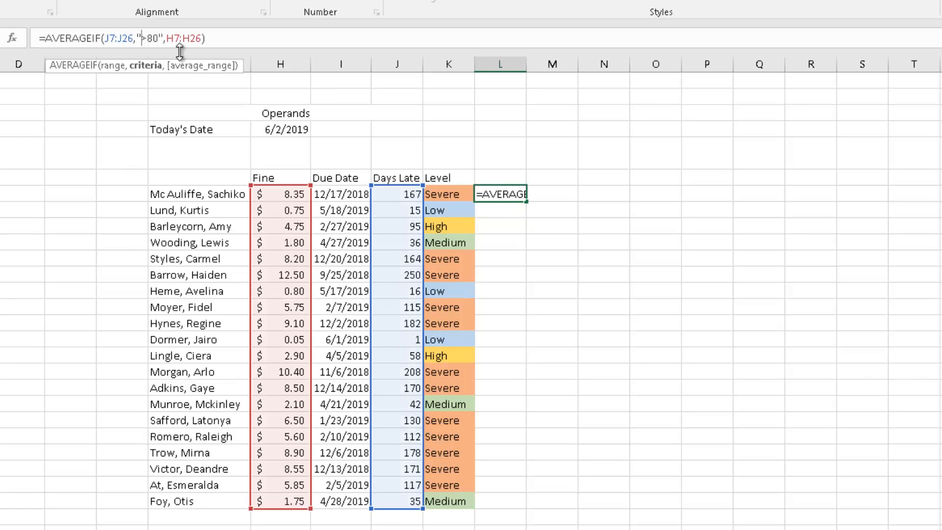
key("BackSpace")
key("Right")
key("Right")
key("Right")
key("Delete")
key("Return")
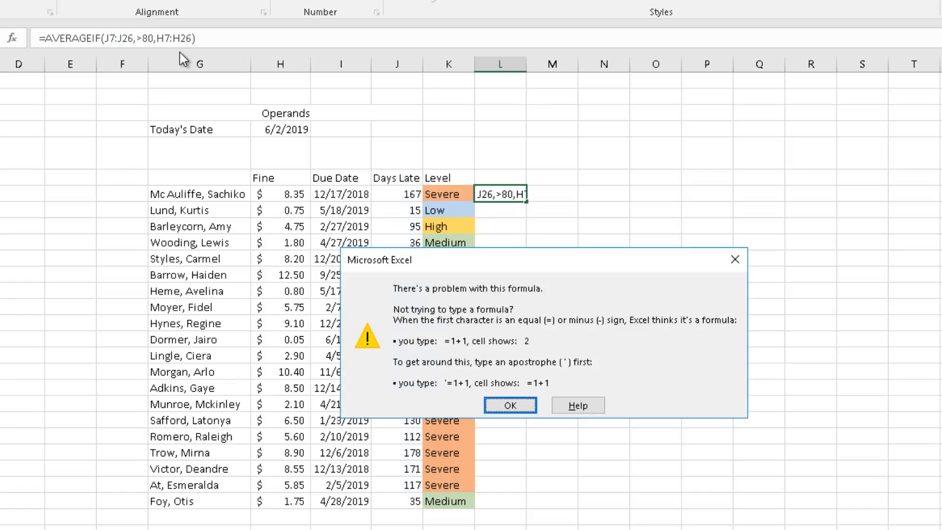
key("Return")
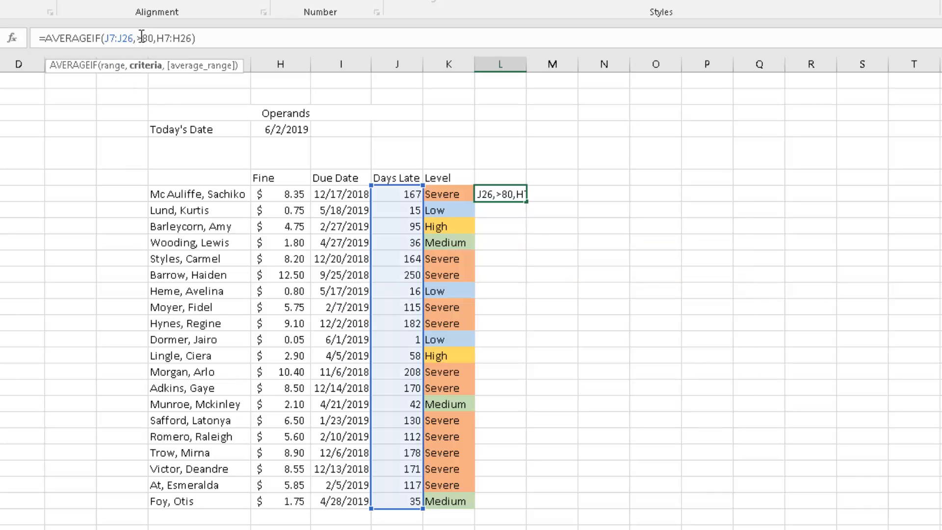
type("\"")
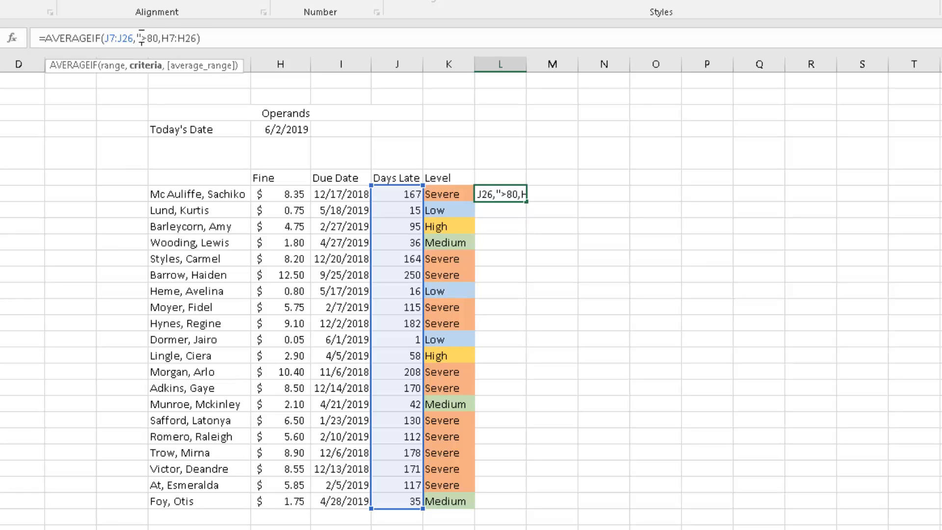
key("Right")
key("Right")
key("Right")
type("\"")
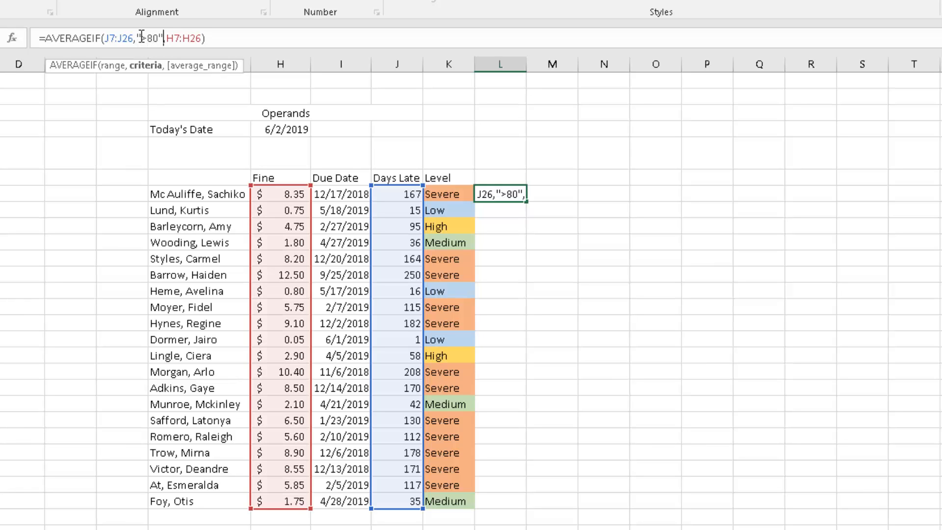
key("Return")
In the Round sheet, enter a ROUND formula in H3 rounding G3 to 1 decimal place.
left_click(491, 196)
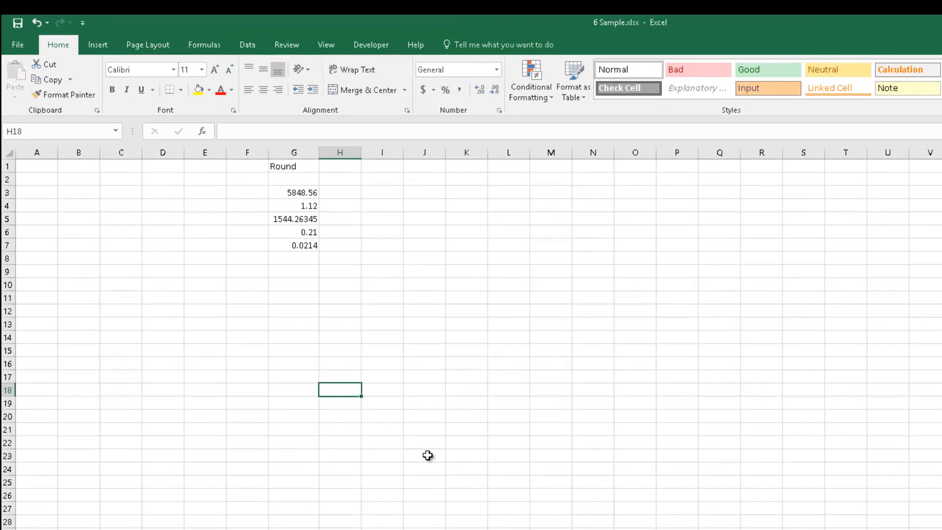
left_click(467, 390)
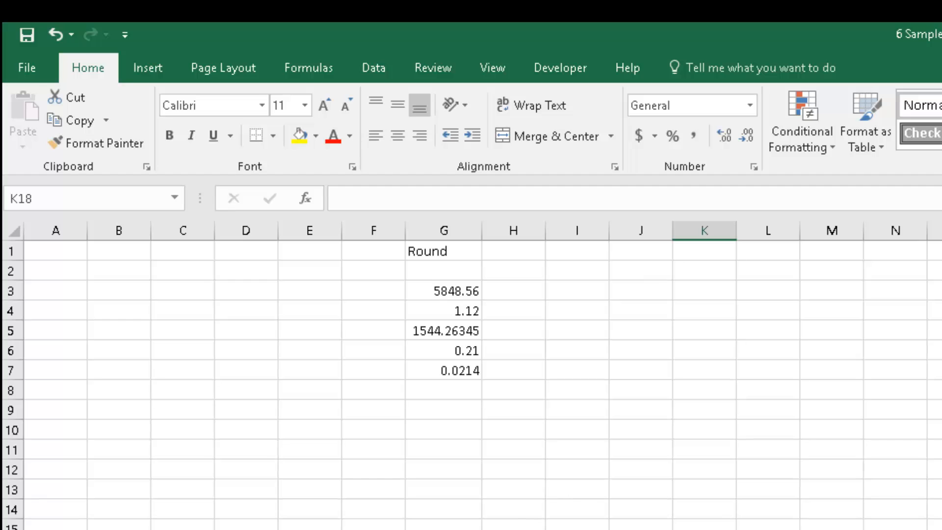
left_click(741, 470)
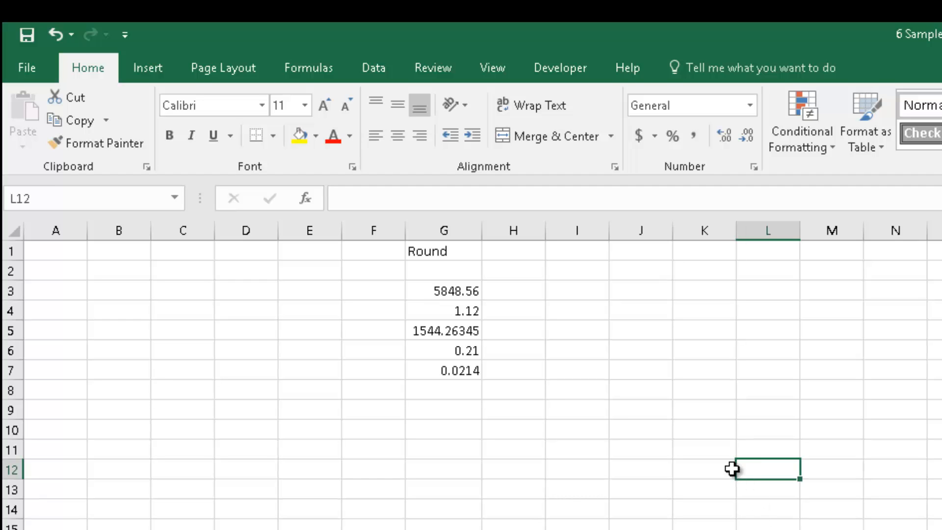
left_click(536, 387)
left_click(519, 293)
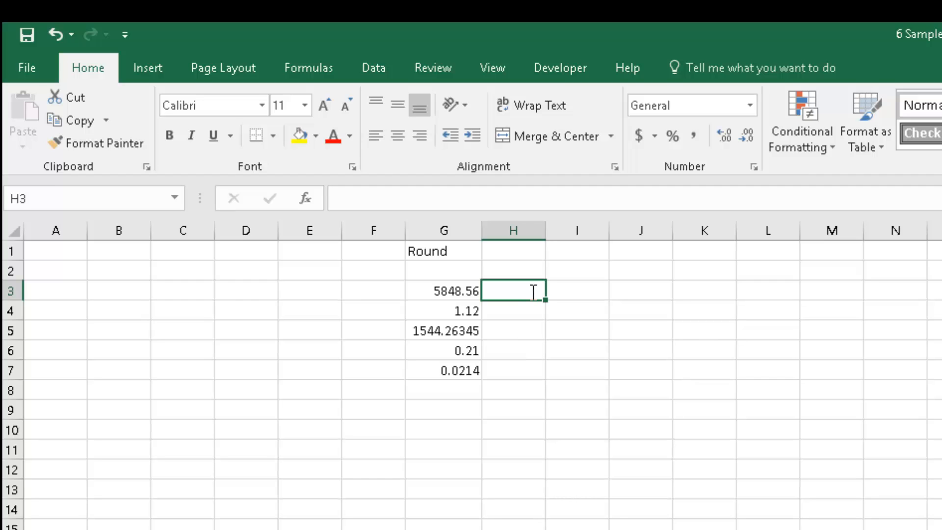
type("=round(")
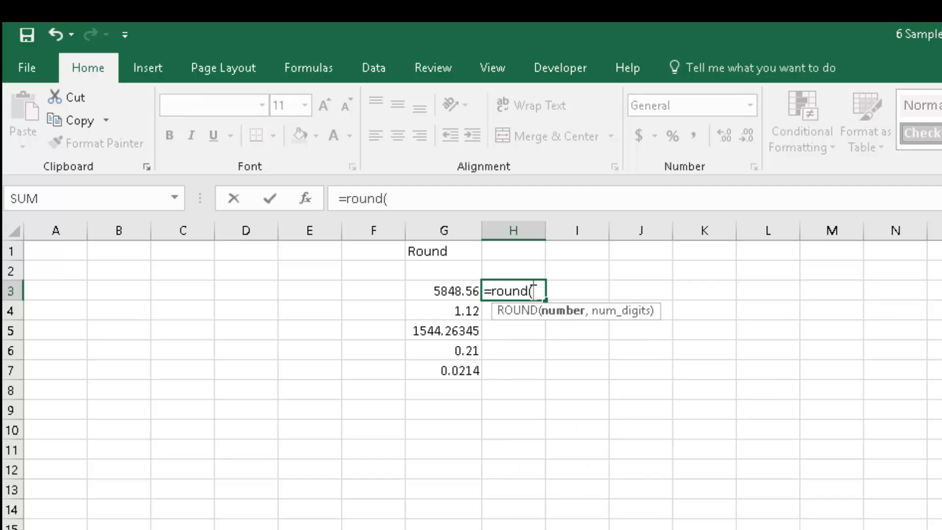
left_click(454, 287)
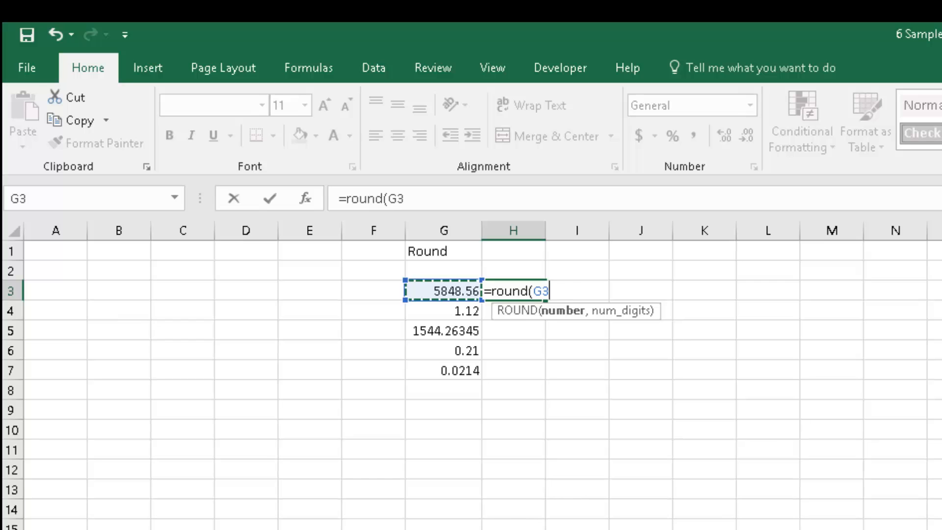
type(",")
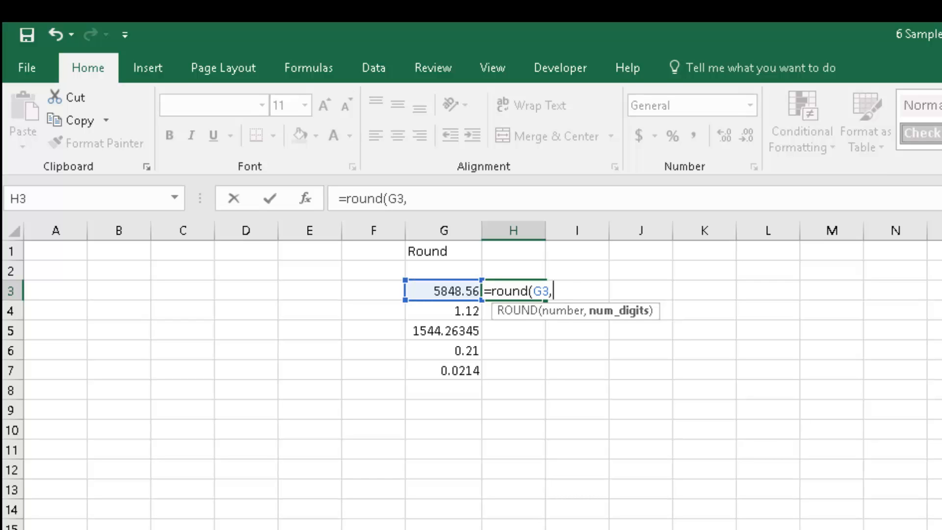
type("1")
key("Return")
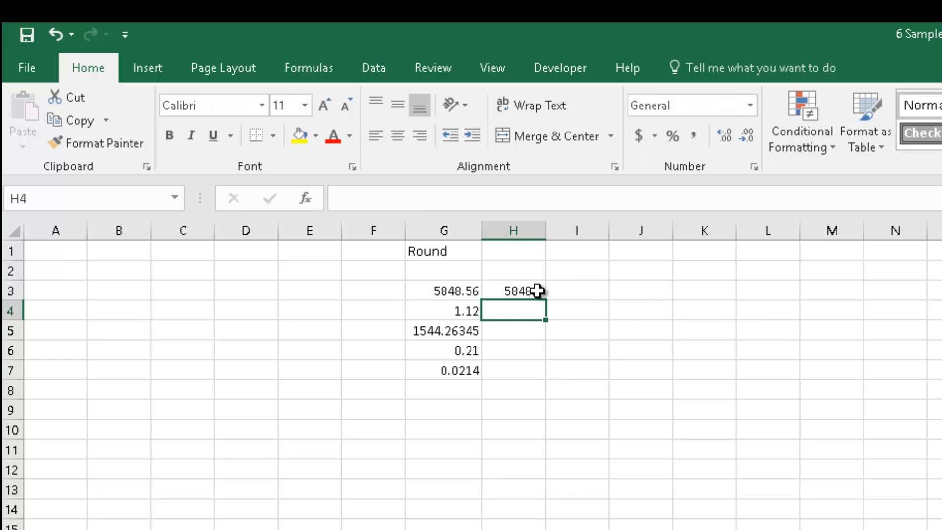
Change H3's ROUND formula to round G3 to 2 decimal places.
left_click(506, 294)
left_click(489, 303)
left_click(474, 295)
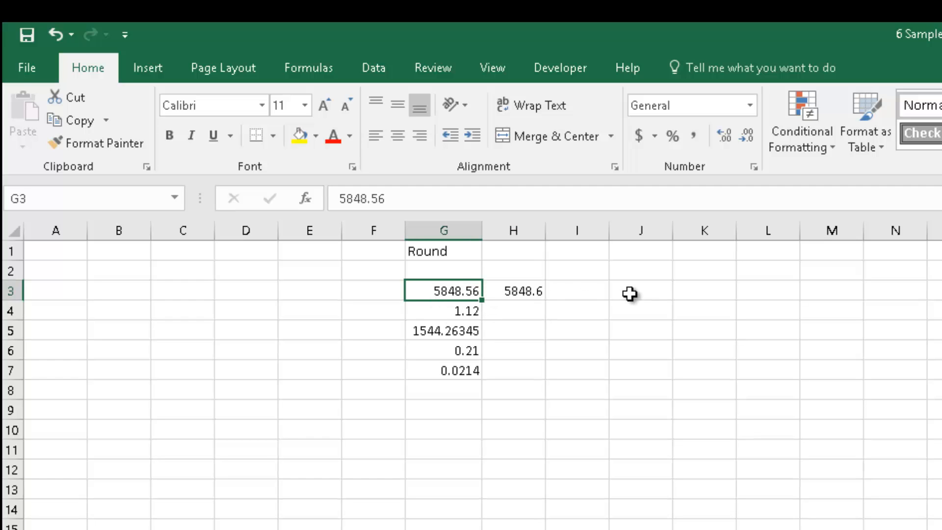
left_click(540, 293)
left_click(432, 201)
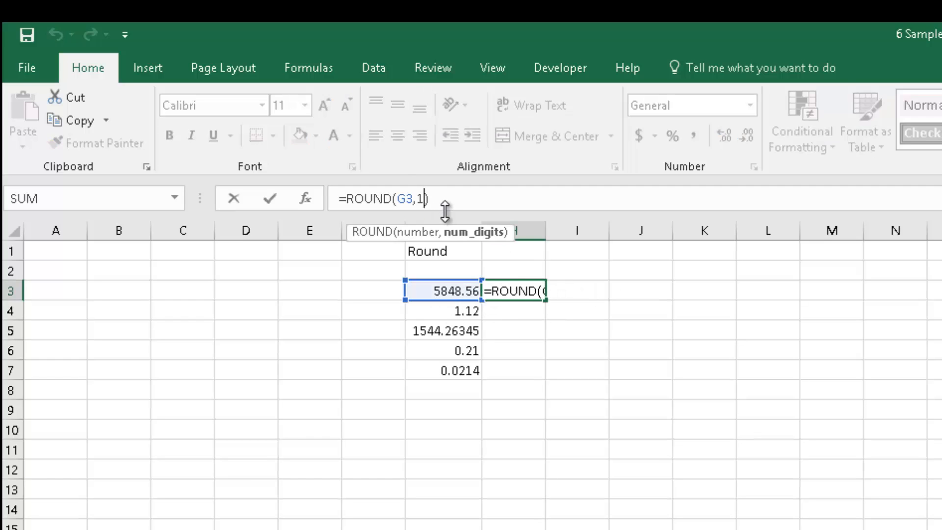
key("BackSpace")
type("2")
key("Return")
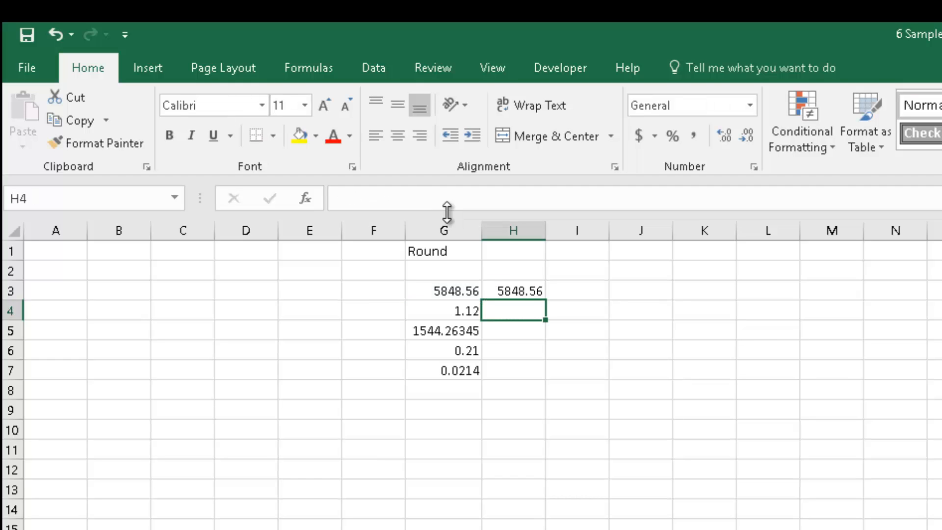
Widen column H slightly and set H3's ROUND formula to 3 decimal places.
left_click(513, 294)
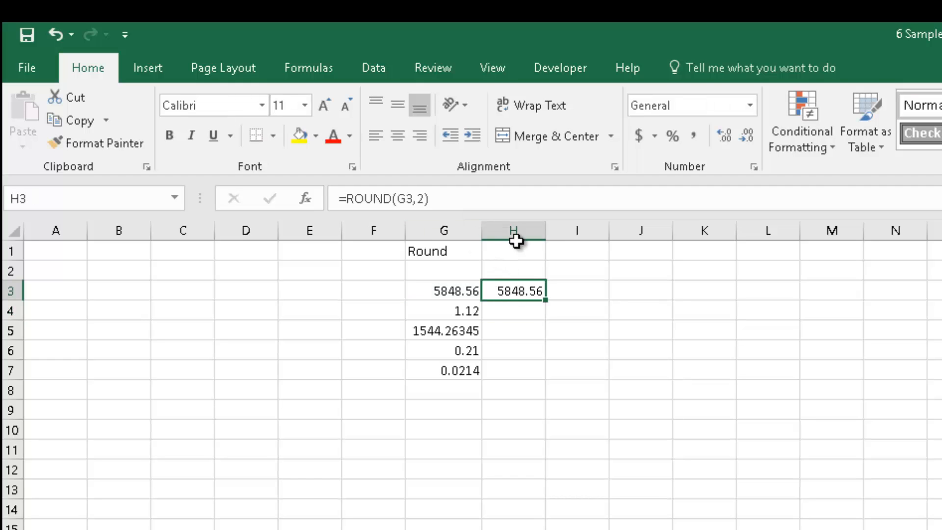
left_click_drag(546, 230, 553, 229)
left_click(421, 199)
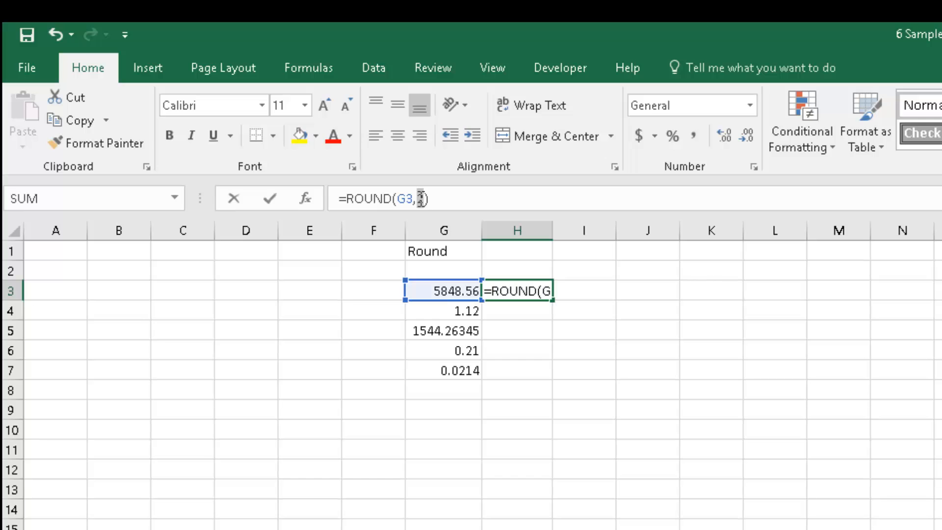
key("Return")
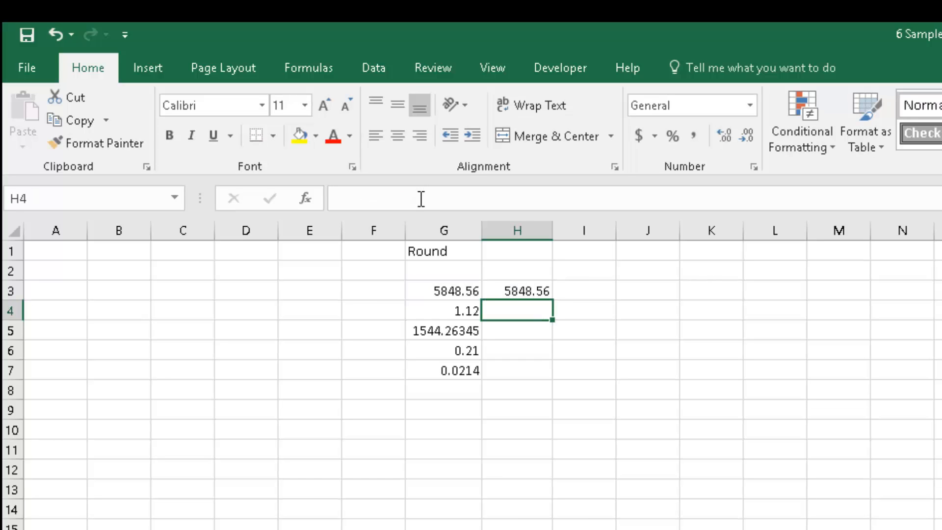
Extend G3's value to 5848.56215454 by adding more decimal digits.
left_click(444, 292)
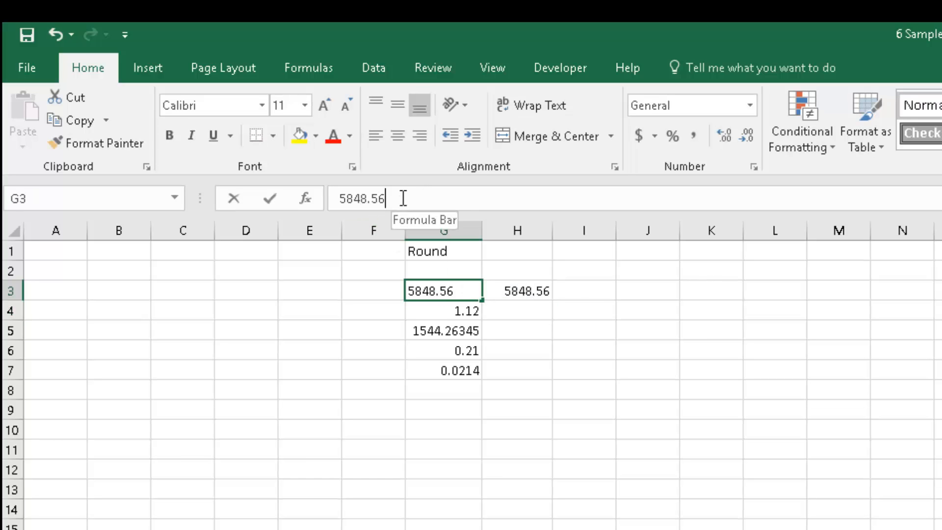
left_click(402, 199)
type("21545")
key("Return")
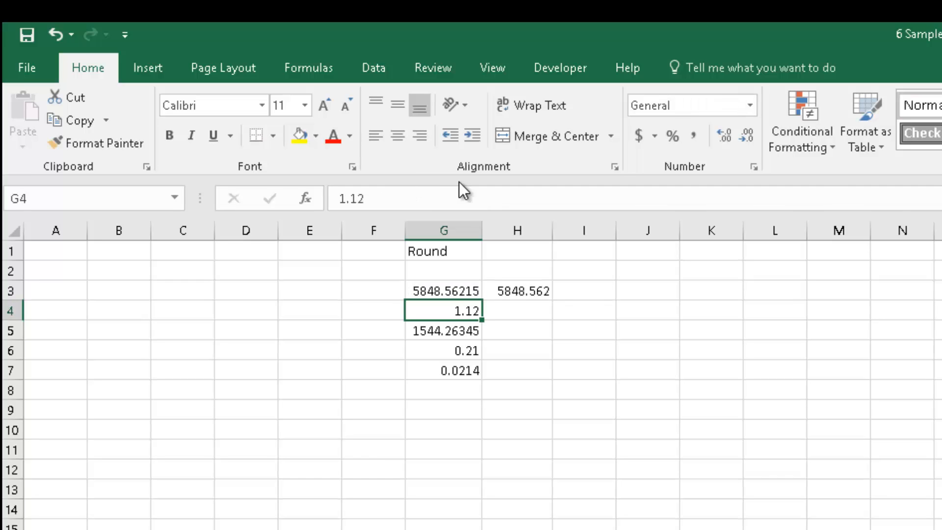
Set H3's ROUND formula to -1 digits to round G3 to the nearest ten.
left_click(511, 288)
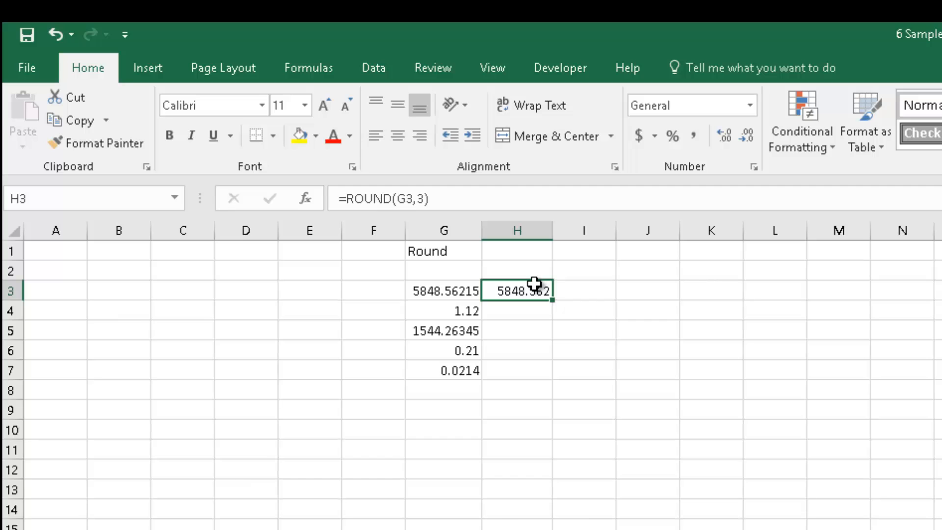
left_click(419, 199)
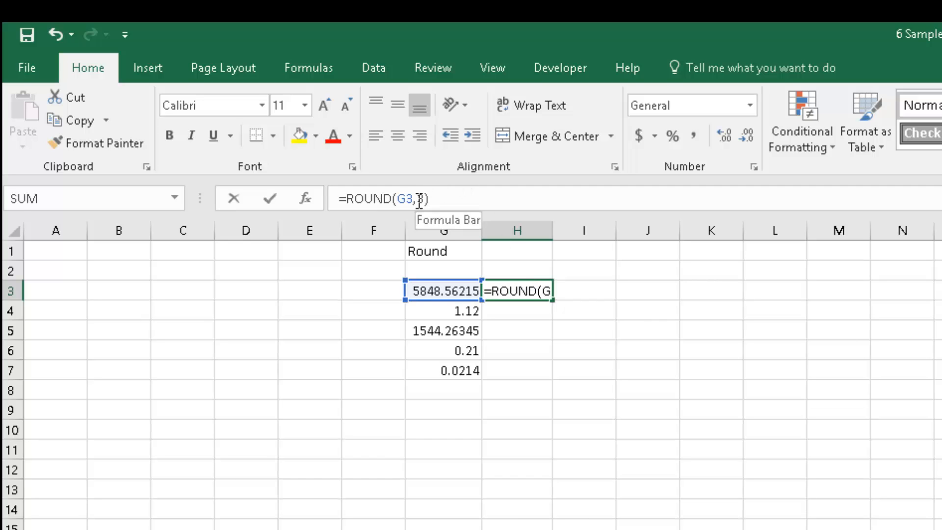
double_click(423, 199)
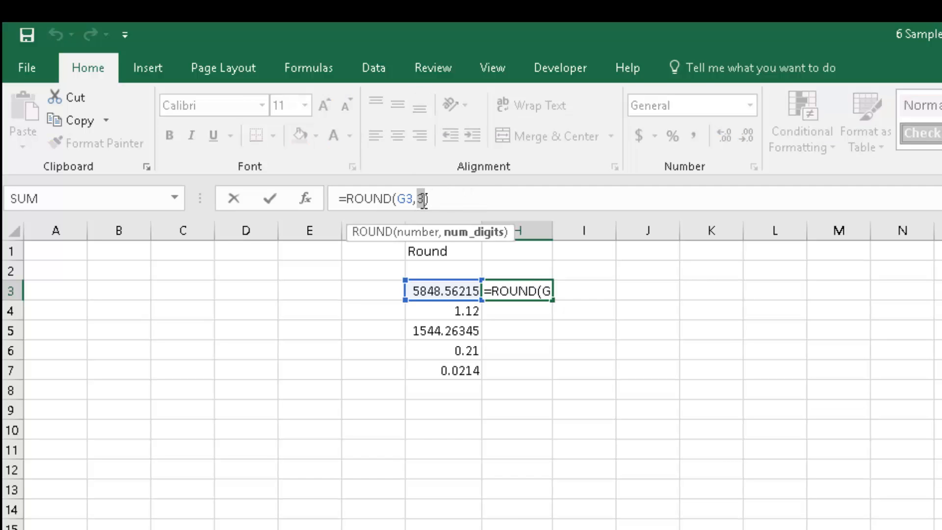
type("-1")
key("Return")
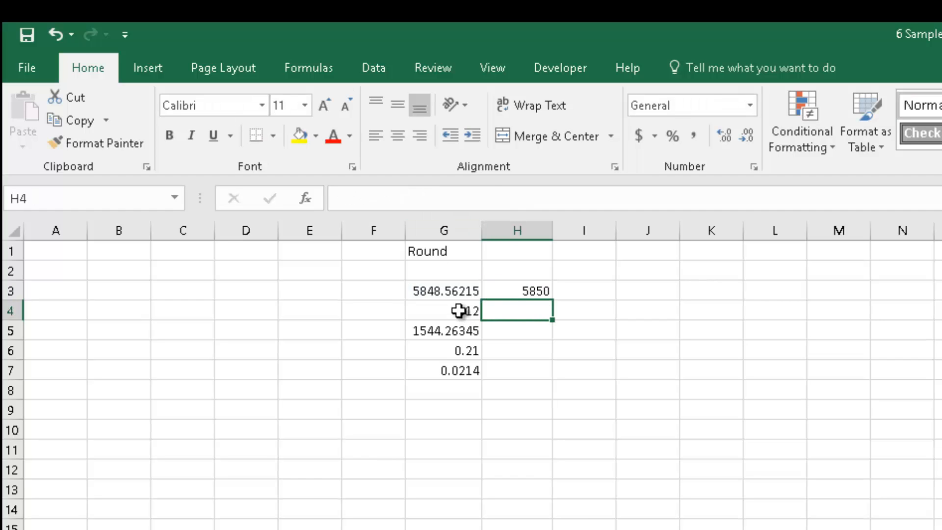
left_click(443, 294)
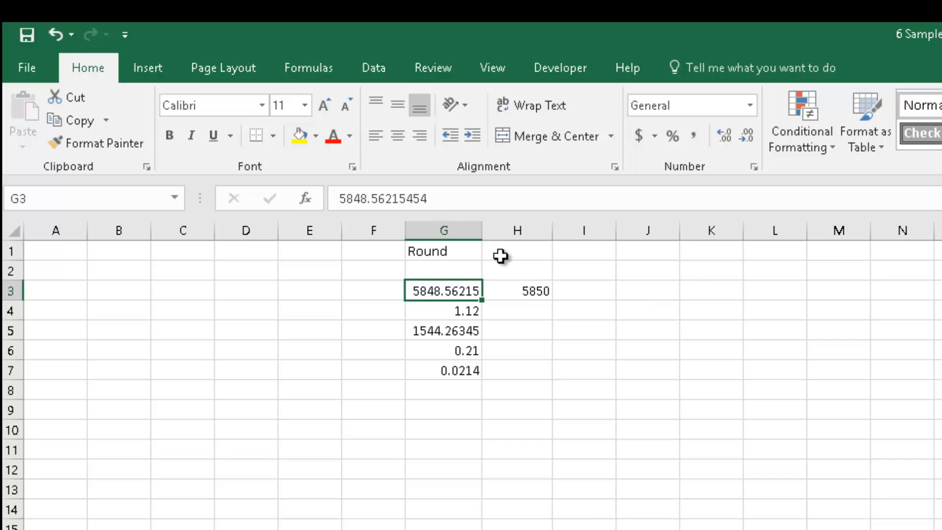
Set H3's ROUND formula to -2 digits to round G3 to the nearest hundred, then review the formula.
left_click(518, 291)
left_click(422, 198)
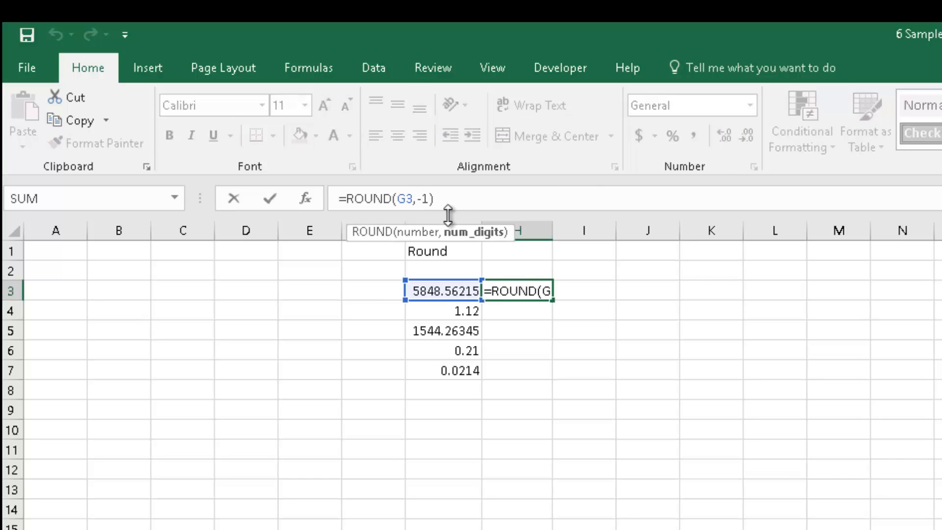
key("Delete")
type("2")
key("Return")
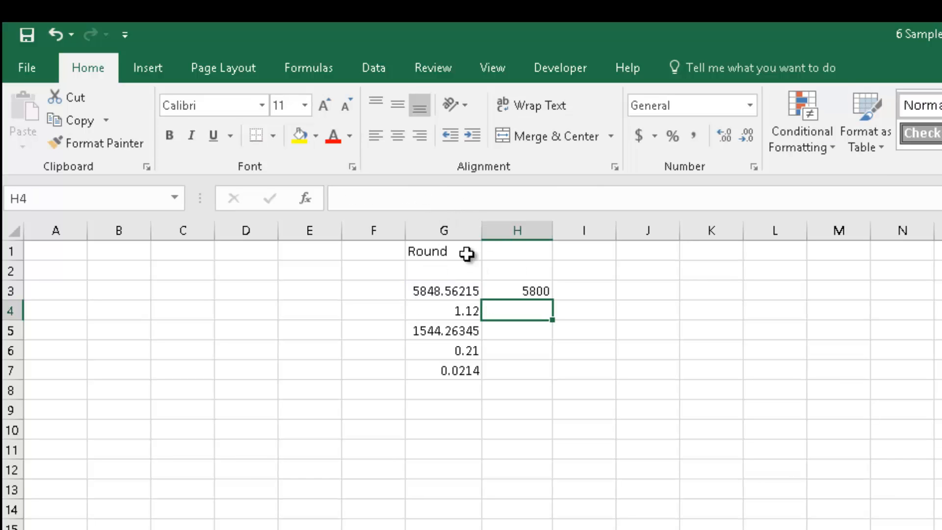
left_click(537, 291)
left_click(424, 198)
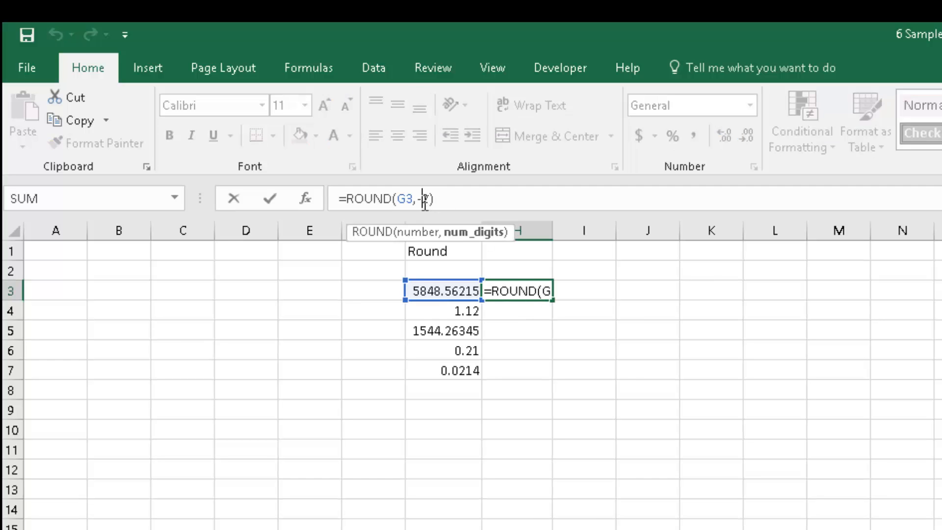
key("Return")
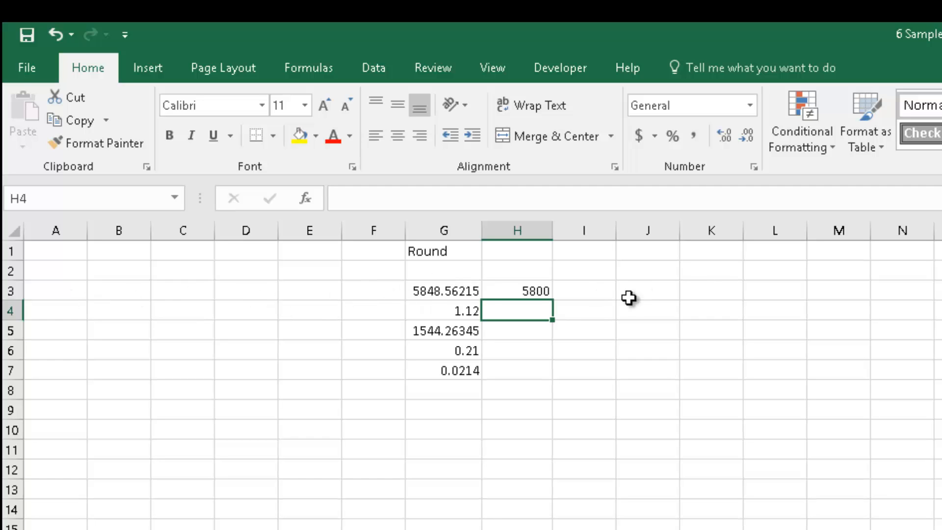
Enter =ROUND(G4,1) in H4 to round G4 to one decimal place.
type("=")
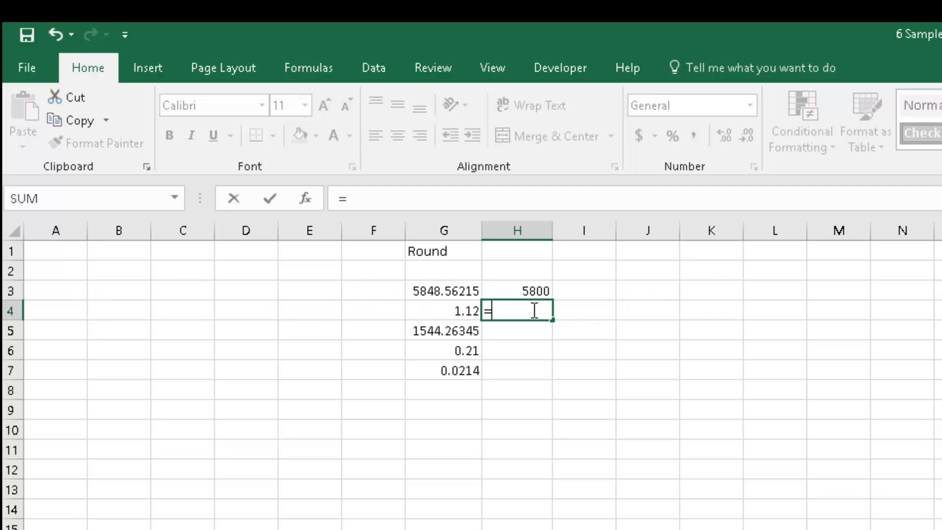
type("round(")
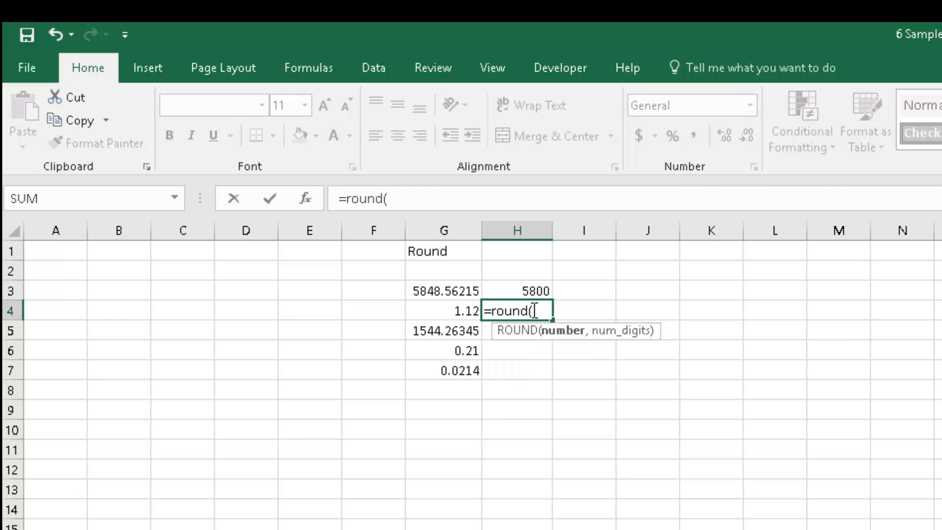
left_click(469, 294)
left_click(463, 309)
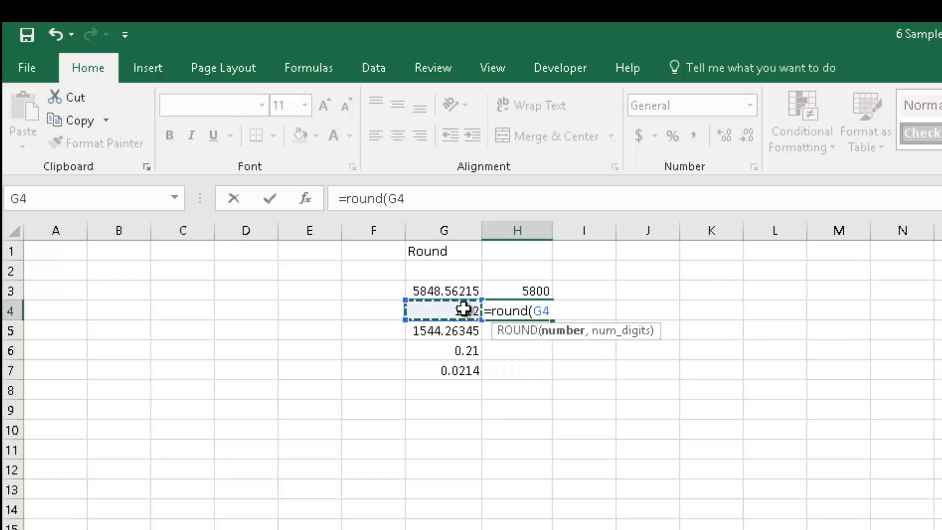
type(",1")
key("Return")
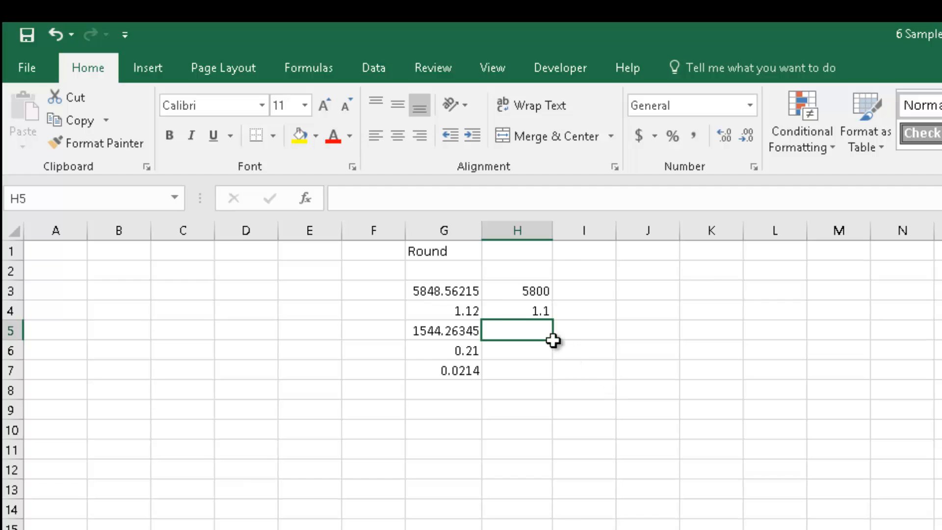
Change H4's formula to =ROUND(G4,-1) to round to the nearest ten.
left_click(501, 308)
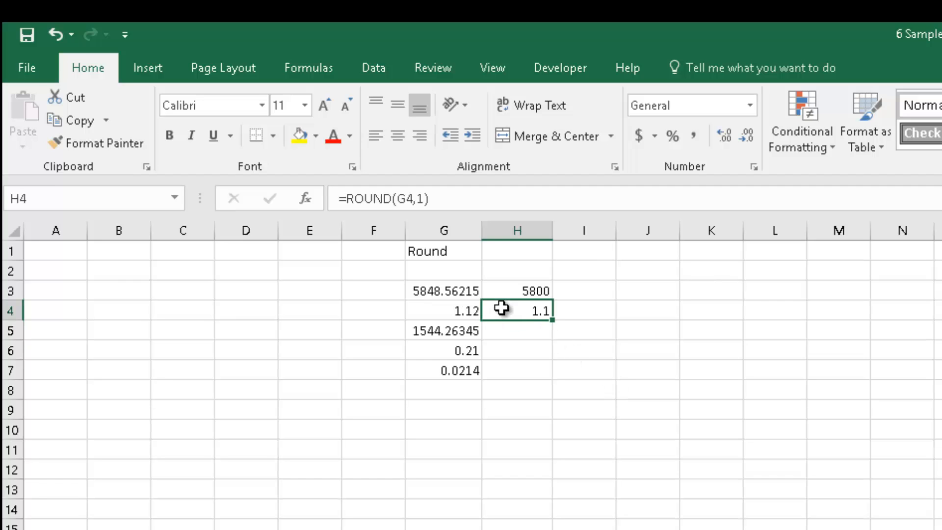
left_click(425, 199)
left_click(438, 208)
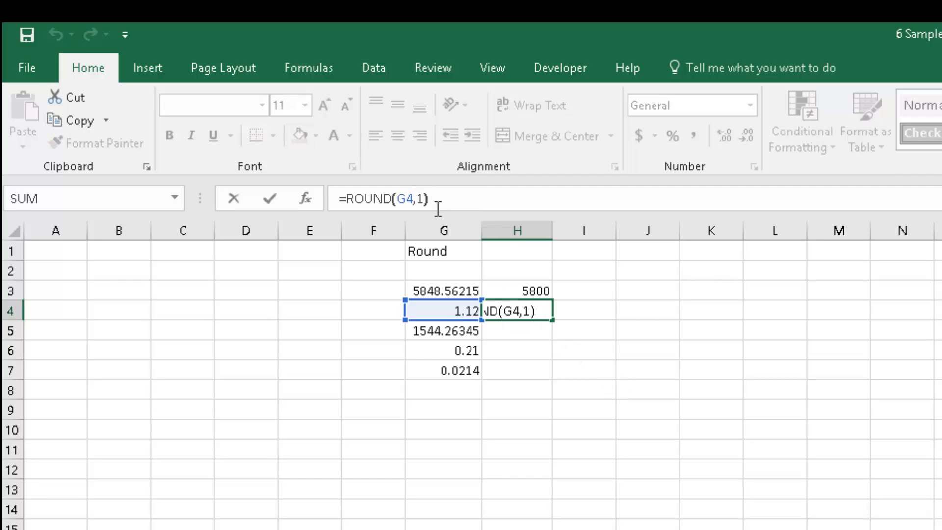
key("Left")
key("Left")
type("-")
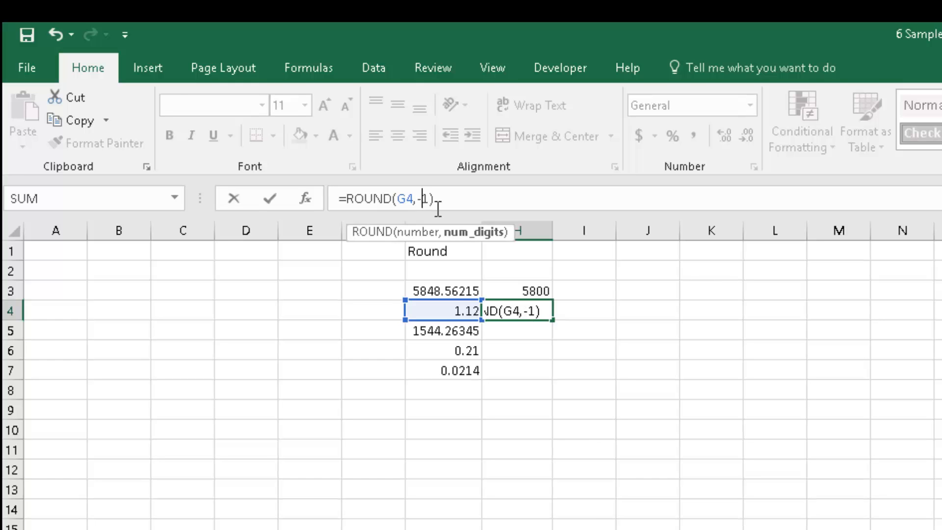
key("Return")
left_click(572, 356)
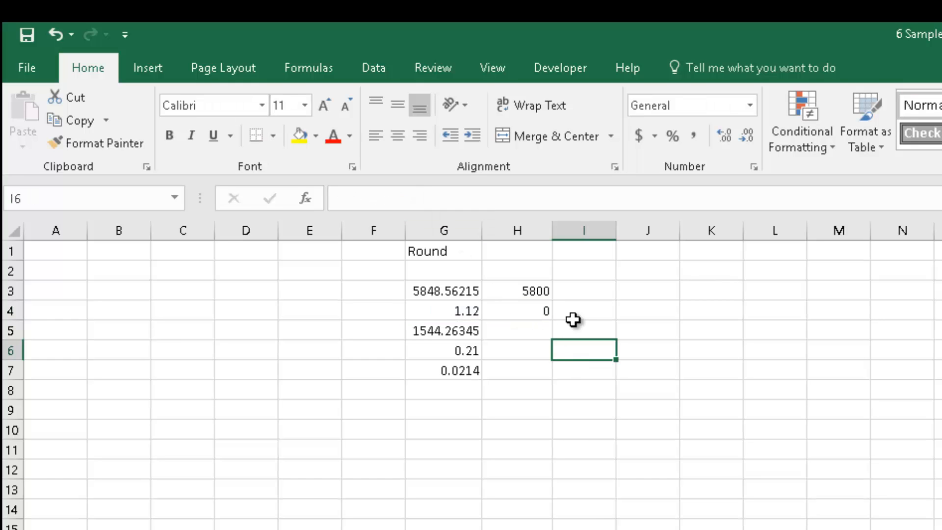
Fill H3's ROUND formula down through H8.
left_click(542, 293)
left_click_drag(554, 298, 554, 404)
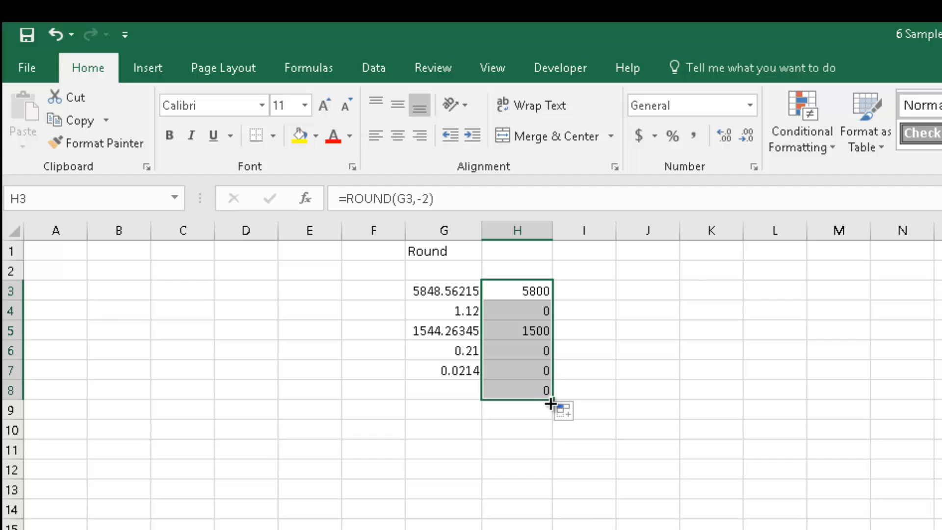
left_click(549, 349)
left_click(584, 529)
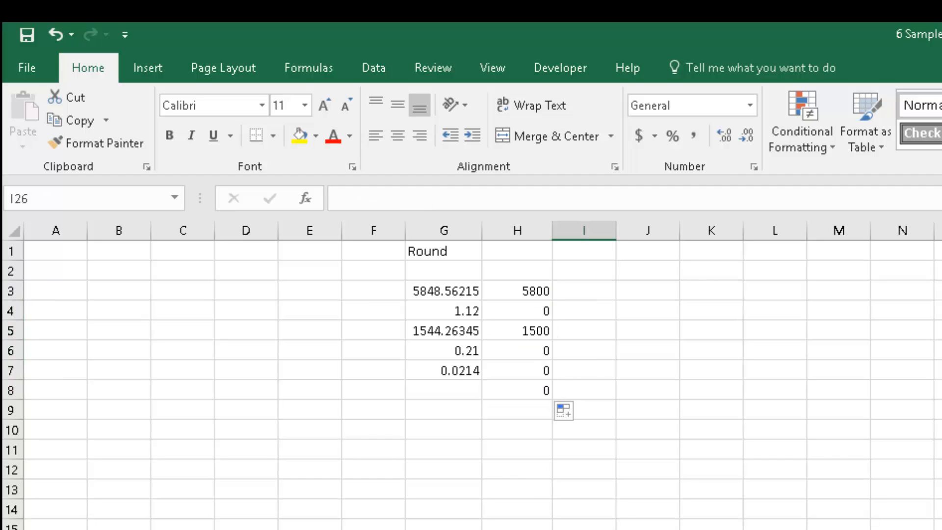
left_click(648, 529)
Compare G3's value with H3's ROUND formula and select column H.
left_click(456, 289)
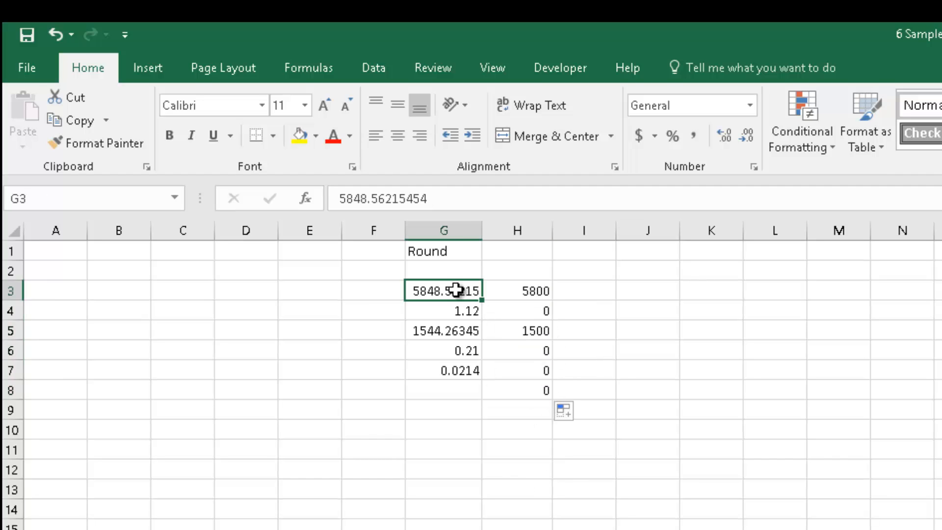
left_click(513, 290)
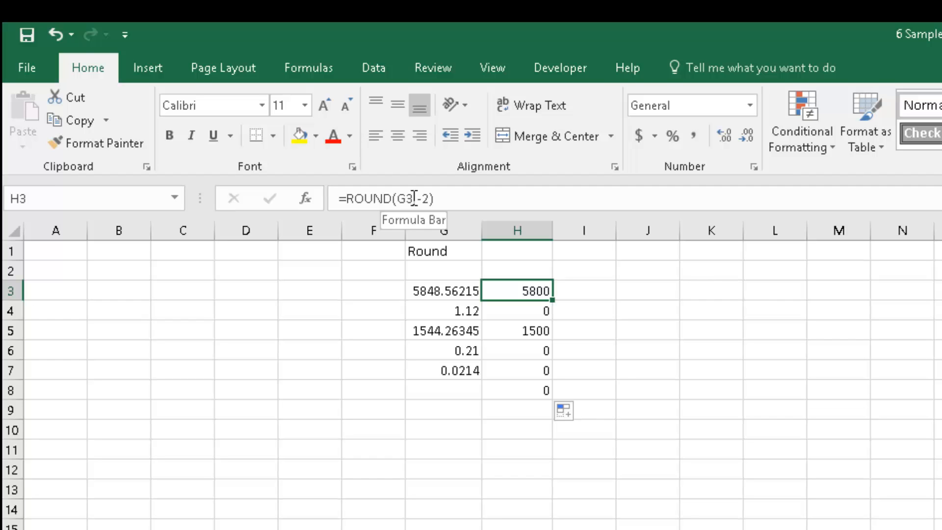
left_click(776, 529)
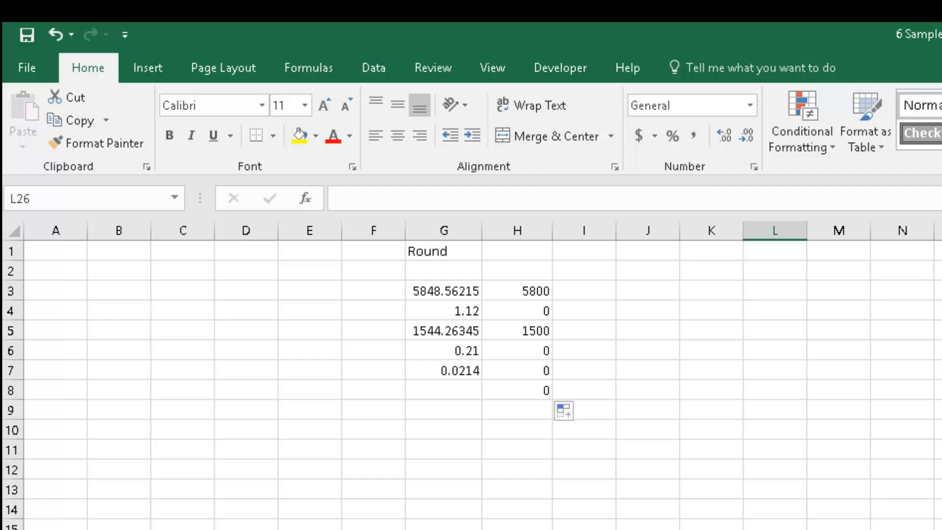
left_click(629, 431)
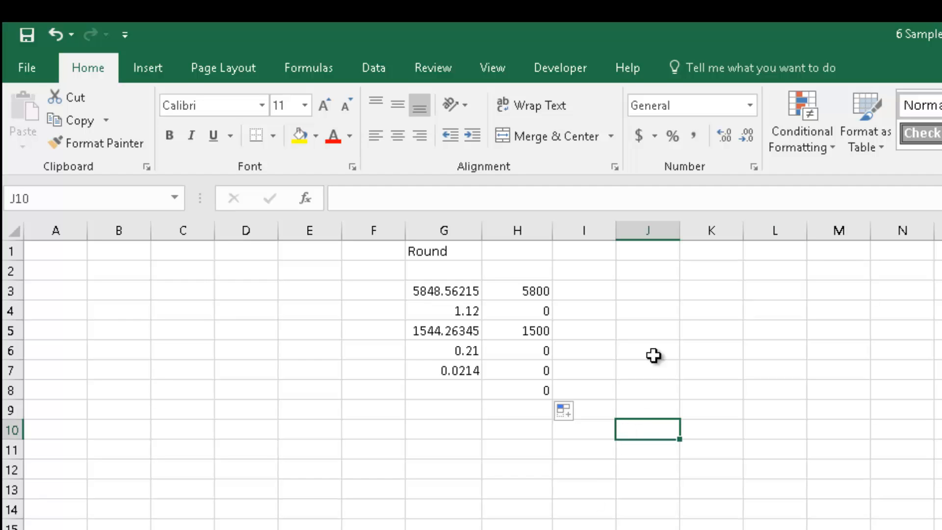
left_click(541, 233)
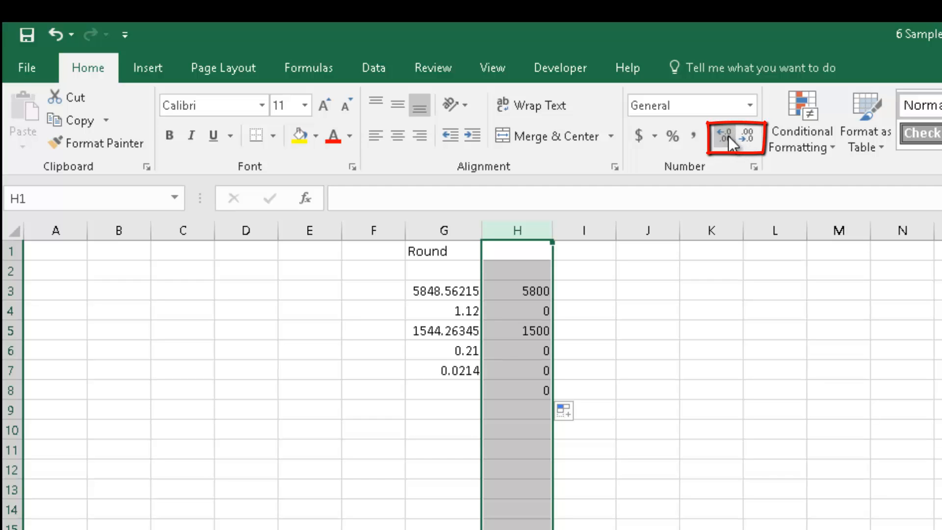
Enter 16546541.12548564 in K8.
left_click(685, 386)
type("16546541.12")
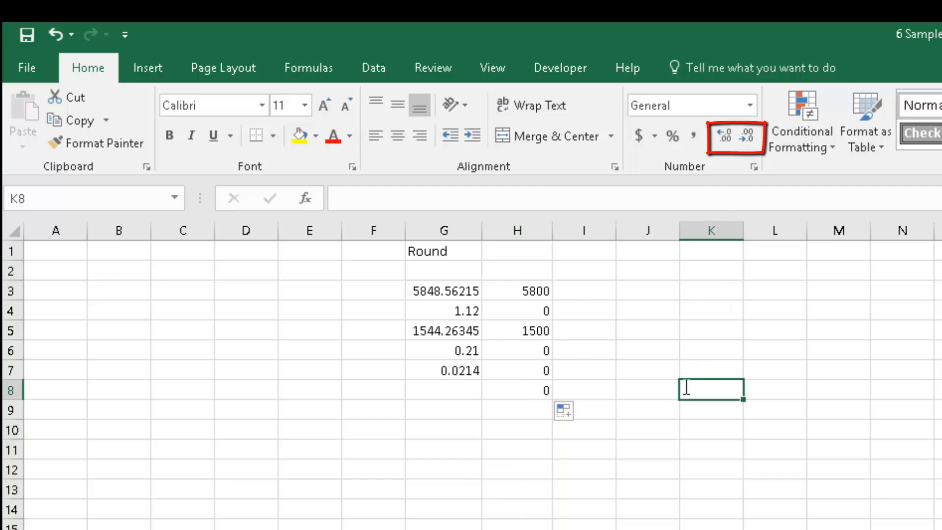
type("548564")
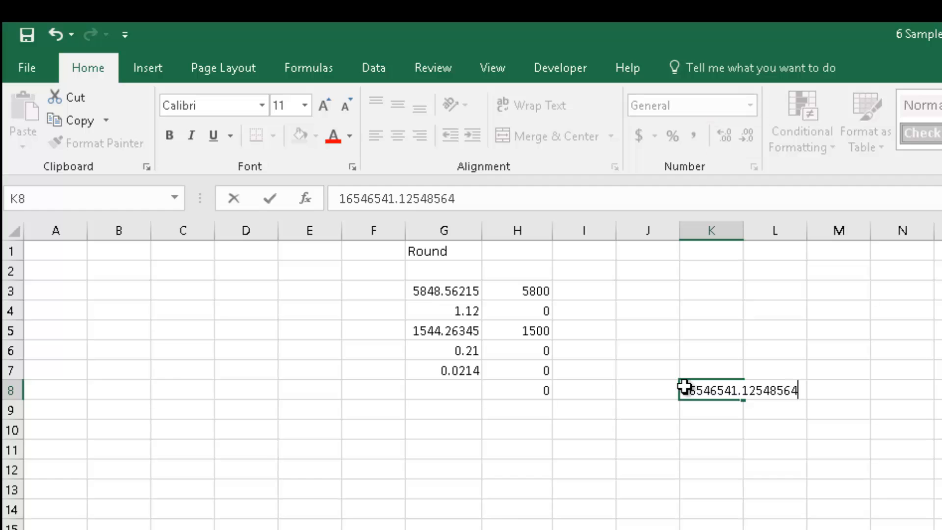
key("Return")
left_click(724, 390)
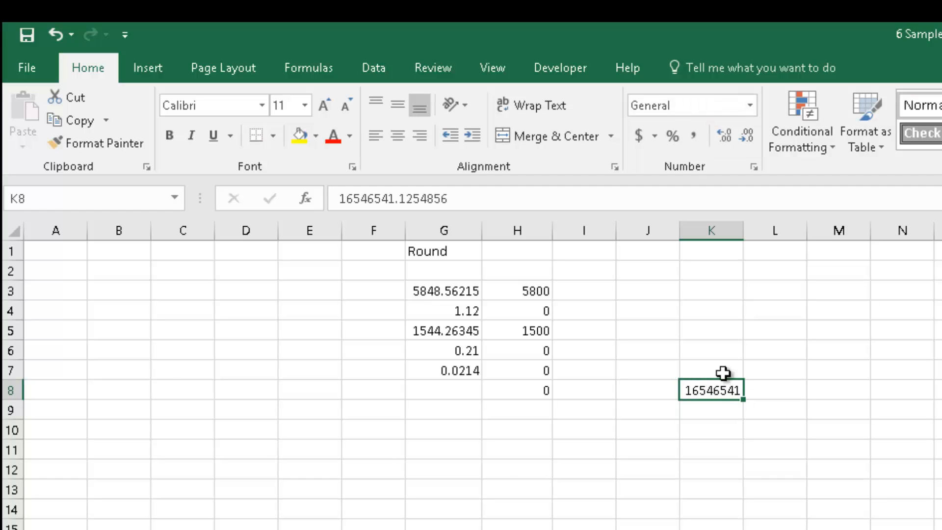
Widen column K slightly and reselect K8.
left_click_drag(726, 231, 749, 234)
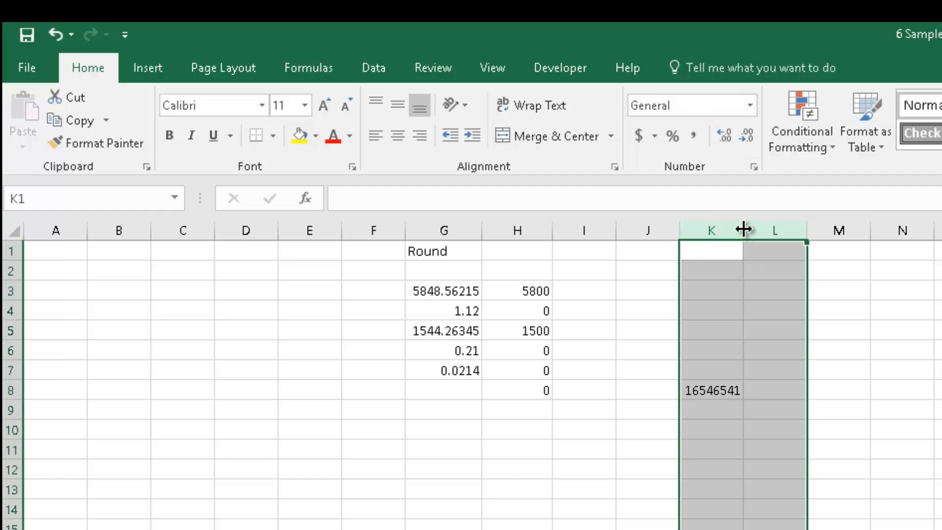
left_click(790, 325)
left_click(715, 388)
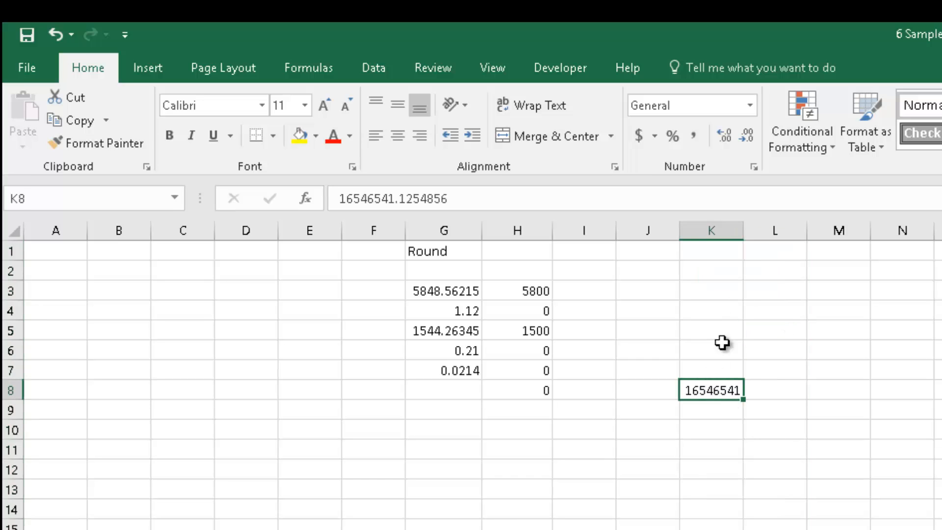
Repeatedly increase and decrease the decimal places displayed in K8.
left_click(724, 135)
left_click(724, 135)
left_click(725, 135)
left_click(748, 134)
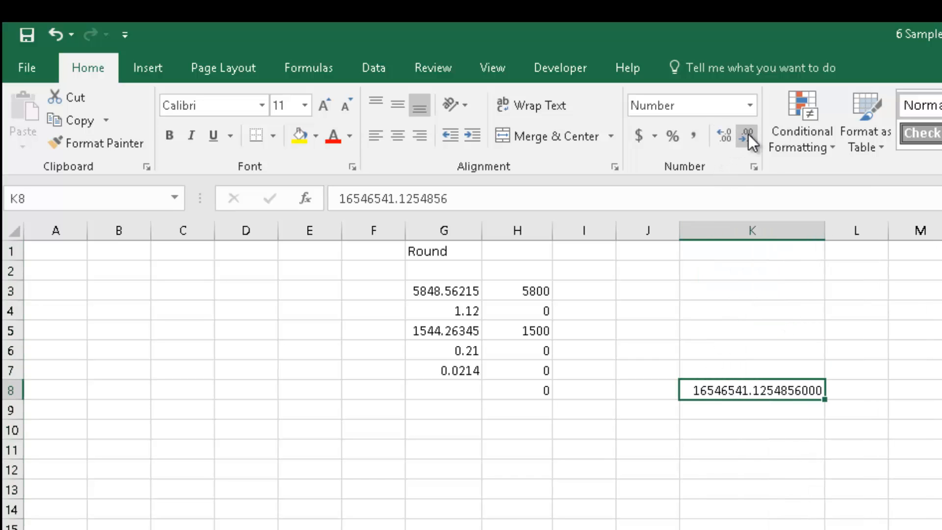
left_click(748, 134)
left_click(748, 135)
left_click(748, 135)
left_click(748, 135)
left_click(748, 135)
left_click(718, 140)
left_click(718, 140)
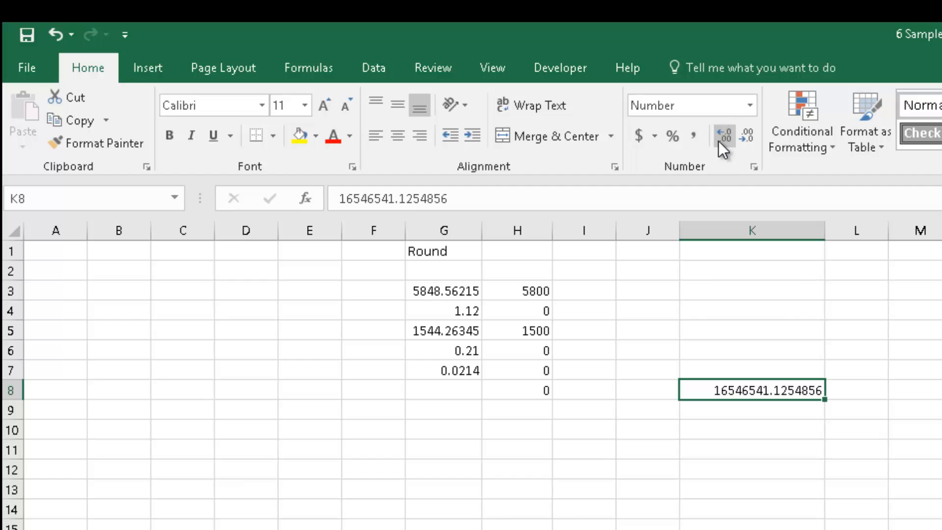
left_click(718, 140)
left_click(718, 140)
left_click(718, 141)
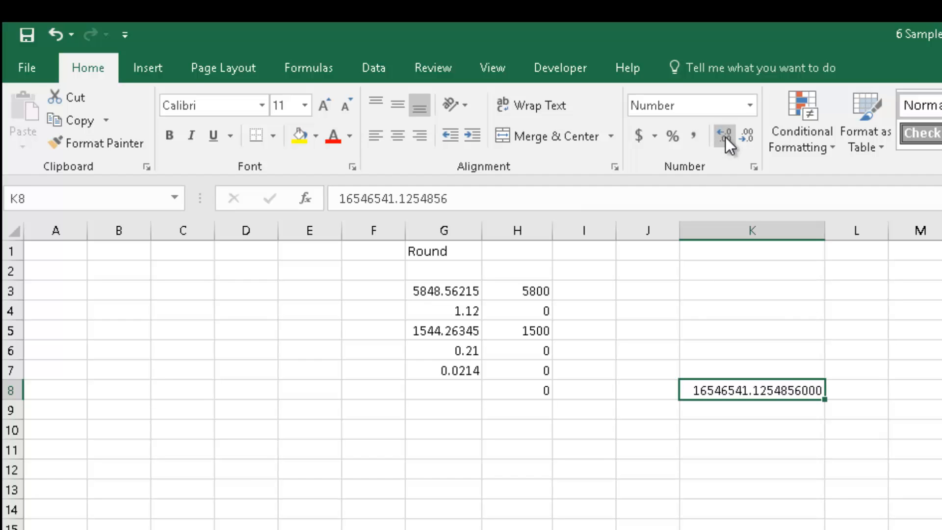
left_click(737, 141)
left_click(737, 140)
left_click(738, 140)
left_click(737, 140)
double_click(737, 140)
left_click(737, 141)
left_click(737, 140)
left_click(737, 140)
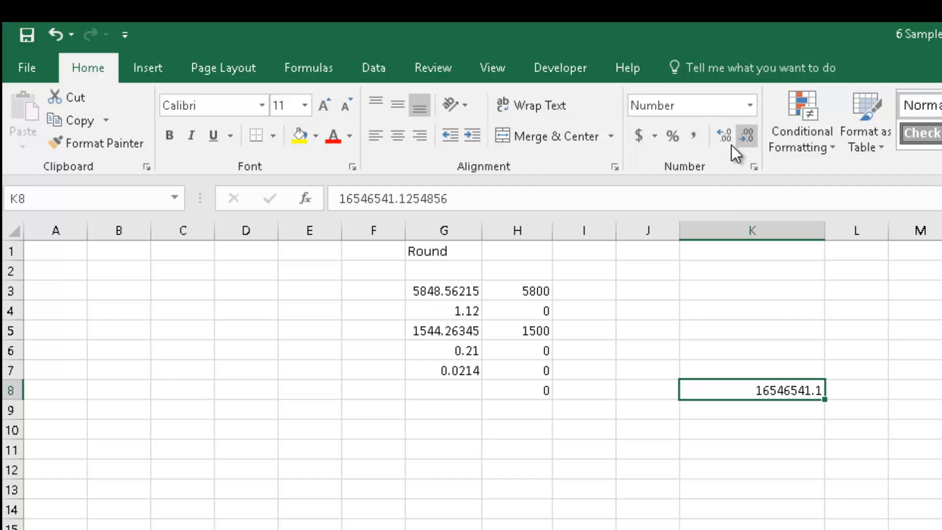
left_click(737, 140)
left_click(717, 142)
left_click(718, 141)
left_click(718, 140)
left_click(717, 141)
left_click(719, 140)
left_click(746, 141)
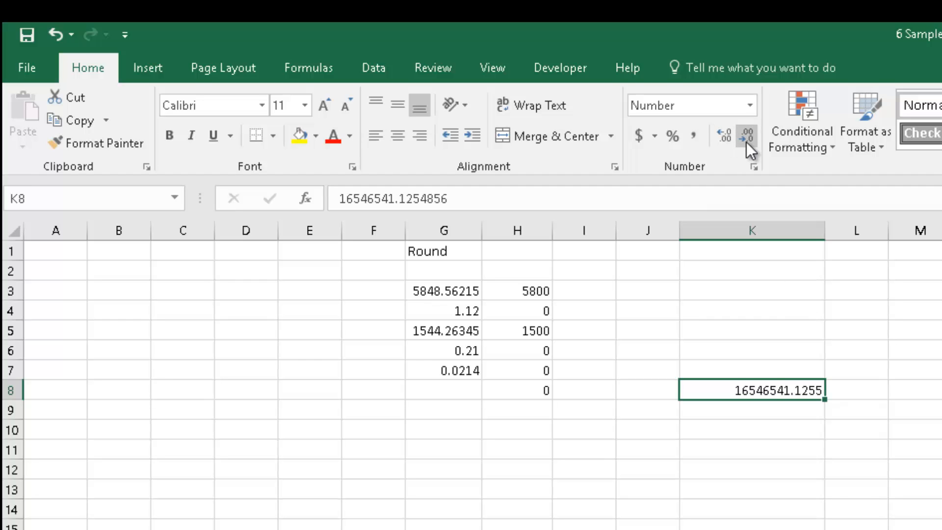
left_click(747, 142)
left_click(747, 143)
left_click(747, 142)
left_click(747, 143)
left_click(725, 143)
left_click(724, 142)
left_click(724, 143)
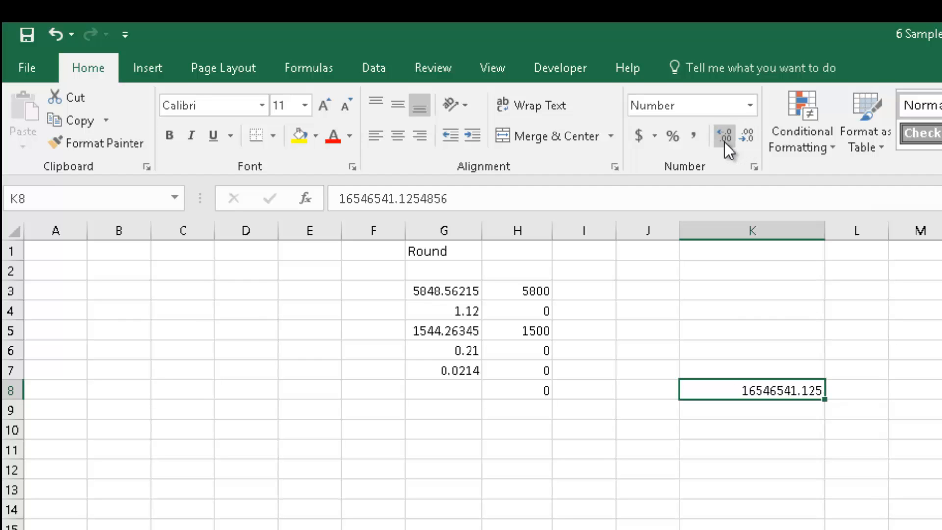
left_click(731, 140)
left_click(731, 141)
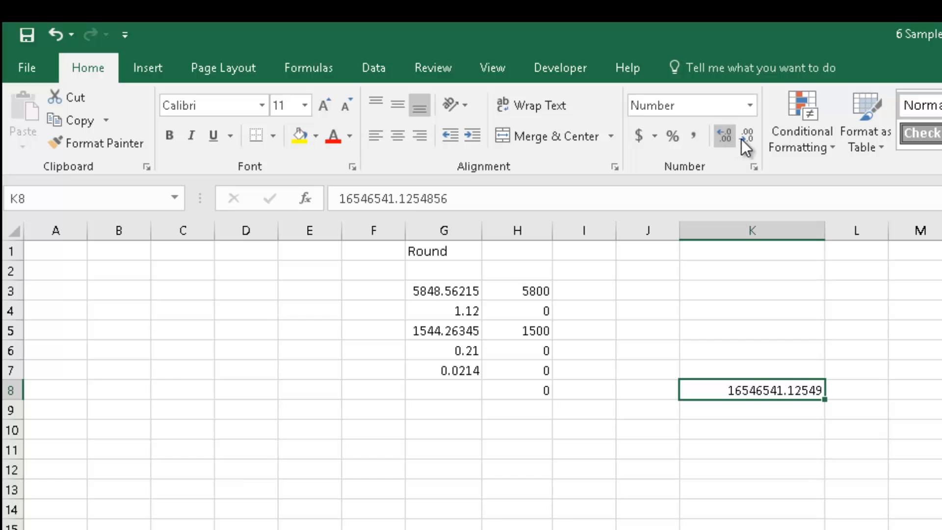
left_click(746, 138)
left_click(746, 138)
left_click(746, 137)
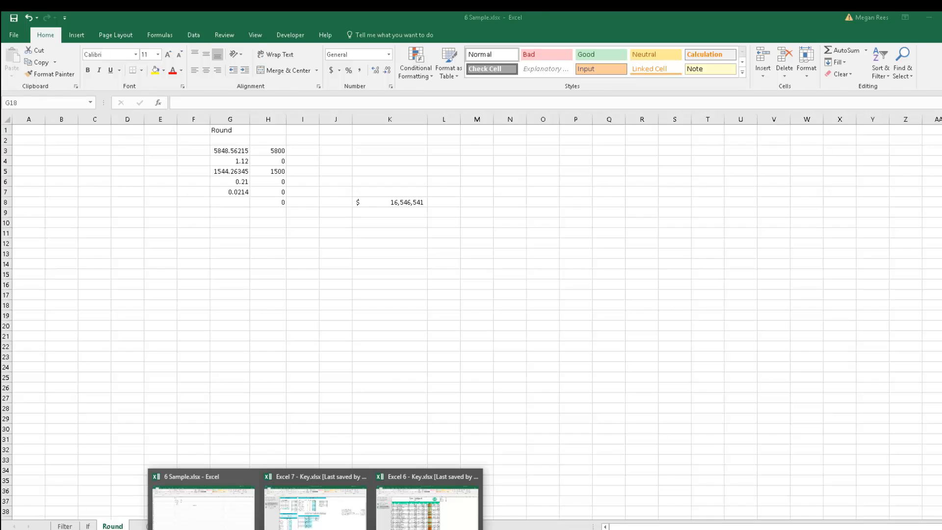
Switch to the Excel 6 - Key workbook's Application sheet and scroll through the order data.
left_click(438, 526)
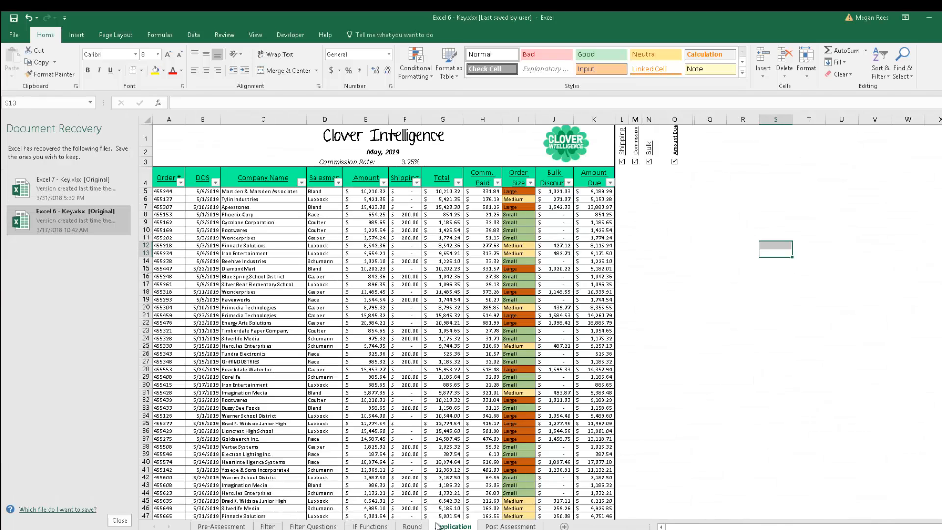
scroll(547, 314, "down", 7)
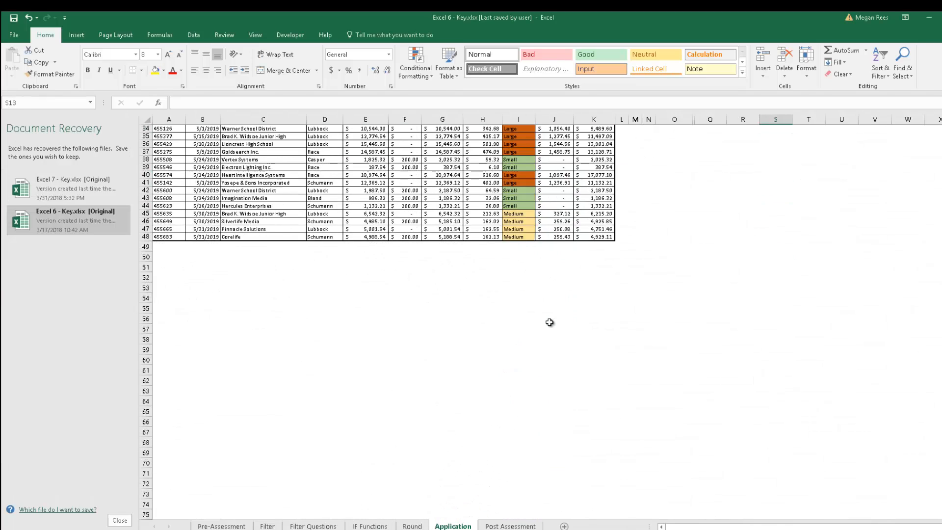
scroll(549, 322, "up", 7)
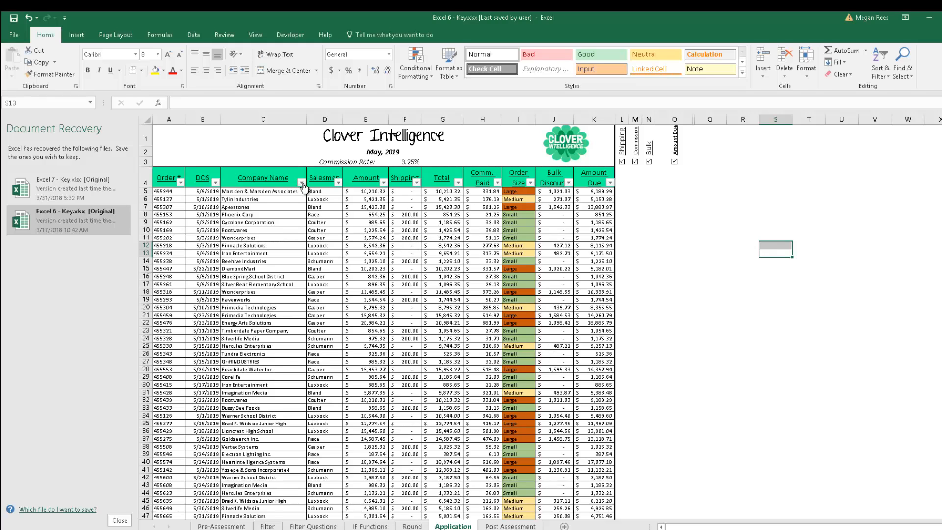
left_click(302, 182)
left_click(301, 183)
Examine the nested IF formulas in the Order Size and Bulk Discount columns.
left_click(525, 199)
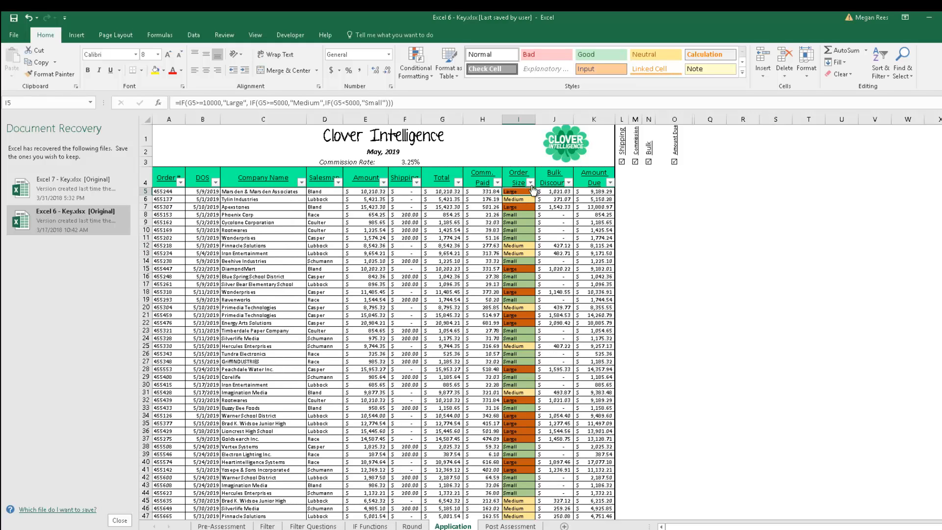
left_click(530, 182)
left_click(469, 378)
left_click(513, 223)
left_click(518, 284)
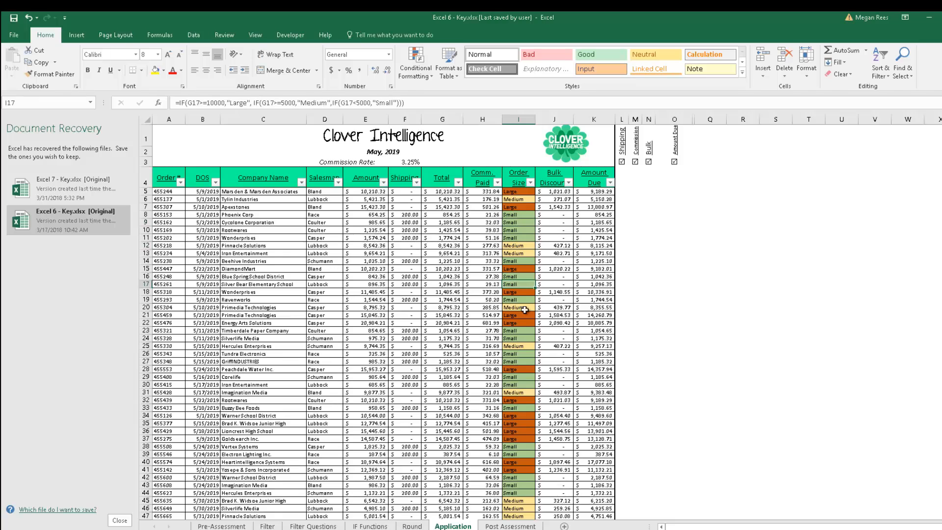
left_click(521, 315)
left_click(521, 338)
left_click(521, 293)
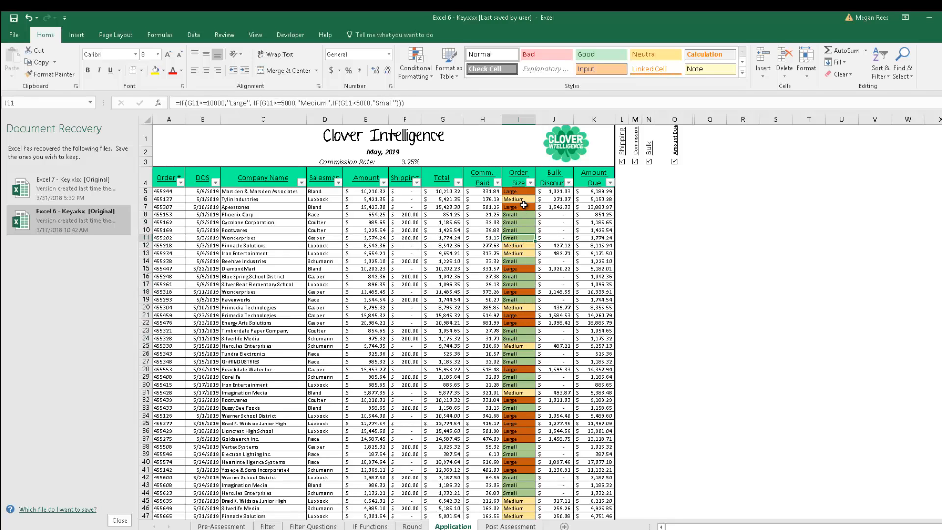
left_click(524, 198)
left_click(559, 199)
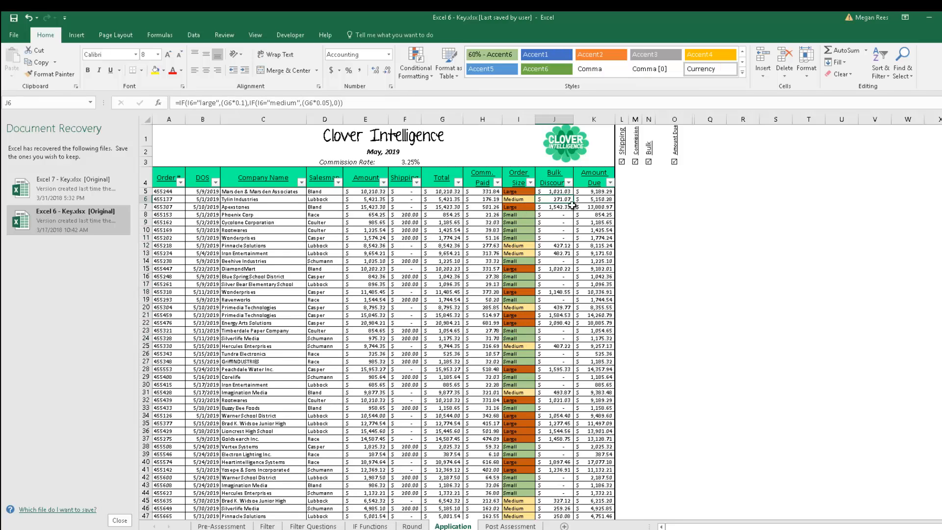
left_click(598, 214)
left_click(600, 253)
left_click(599, 285)
left_click(594, 323)
left_click(555, 324)
left_click(623, 307)
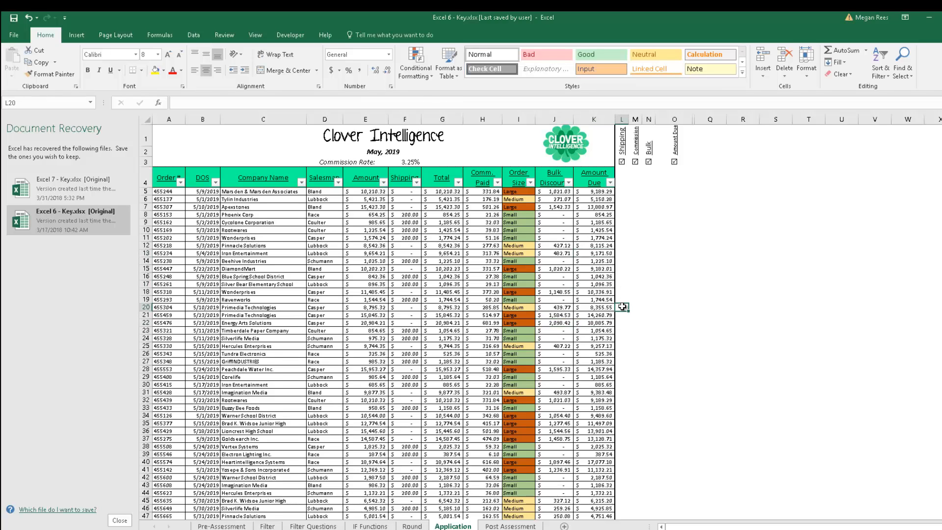